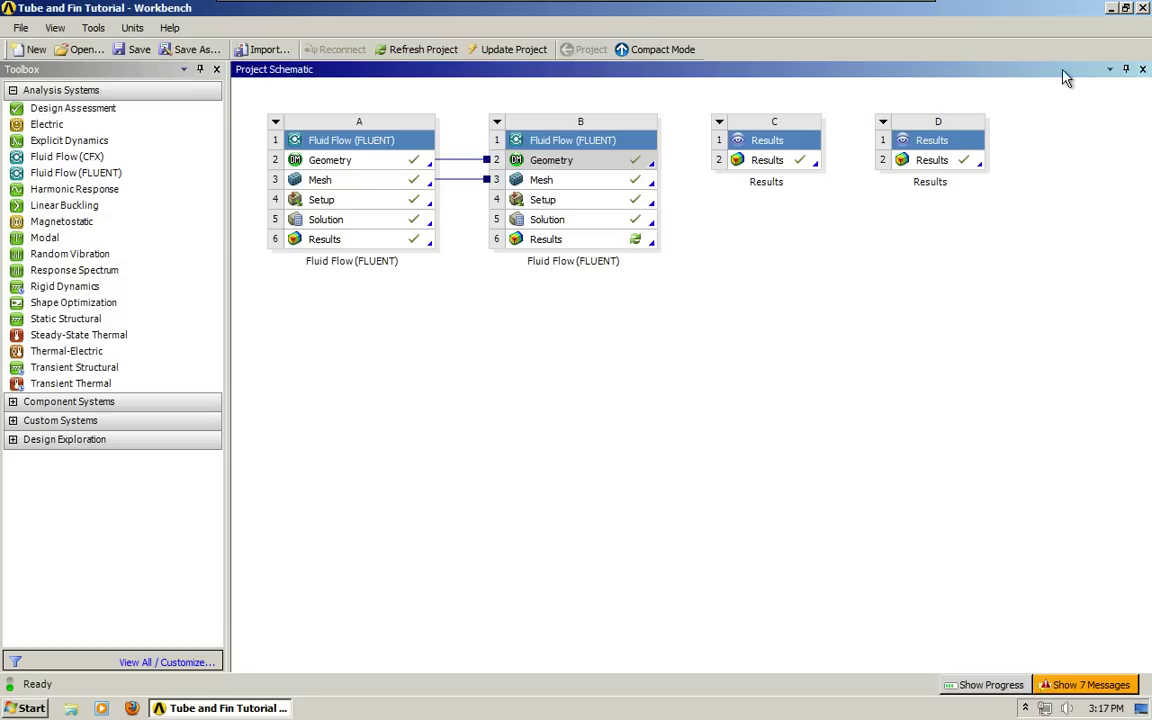
key("super+d")
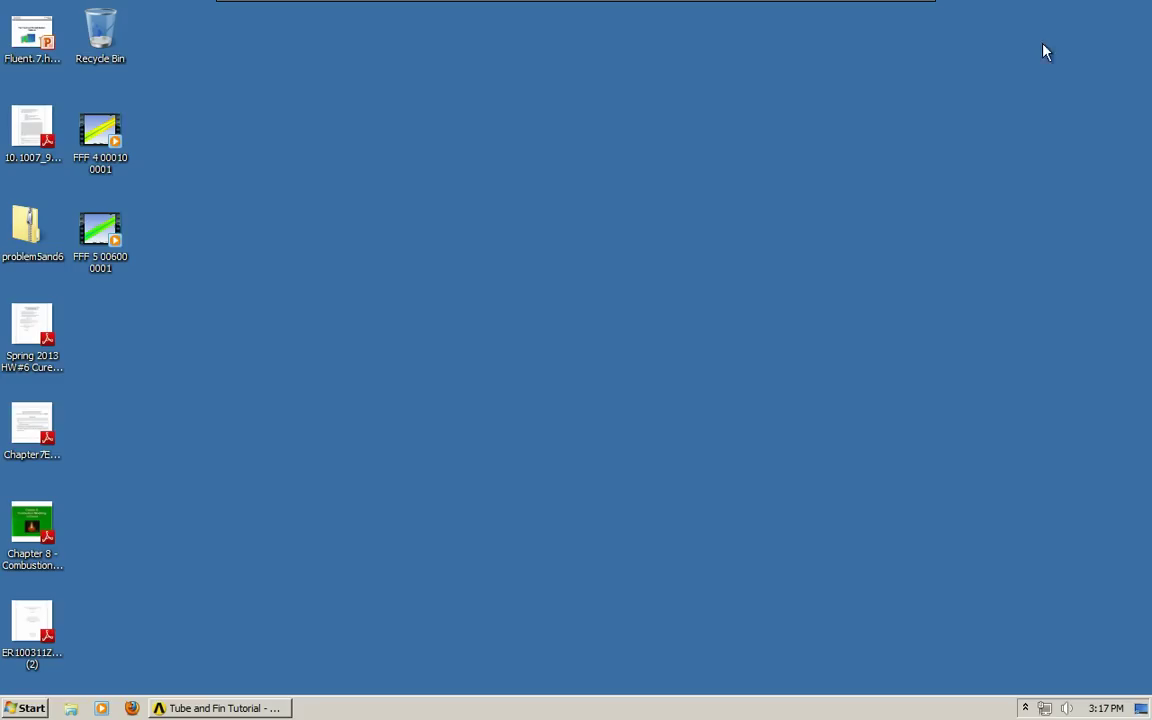
left_click(275, 707)
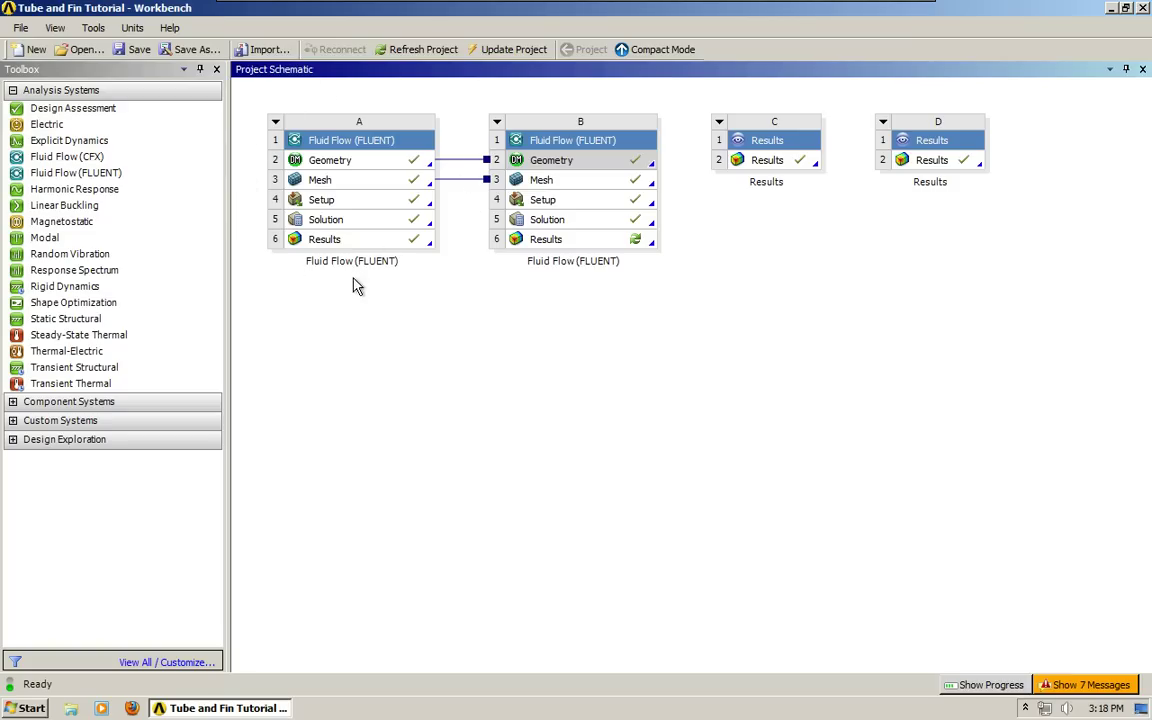
- Delete the second Fluid Flow (FLUENT) system and both standalone Results systems from the project schematic
left_click(500, 123)
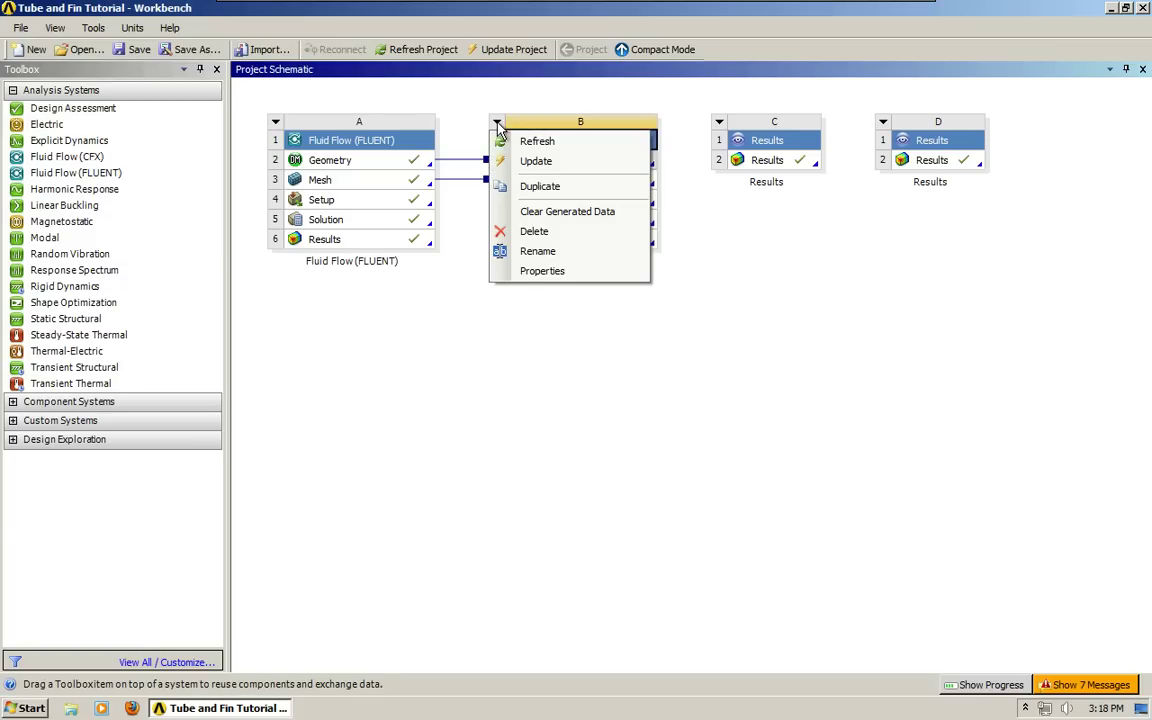
left_click(533, 231)
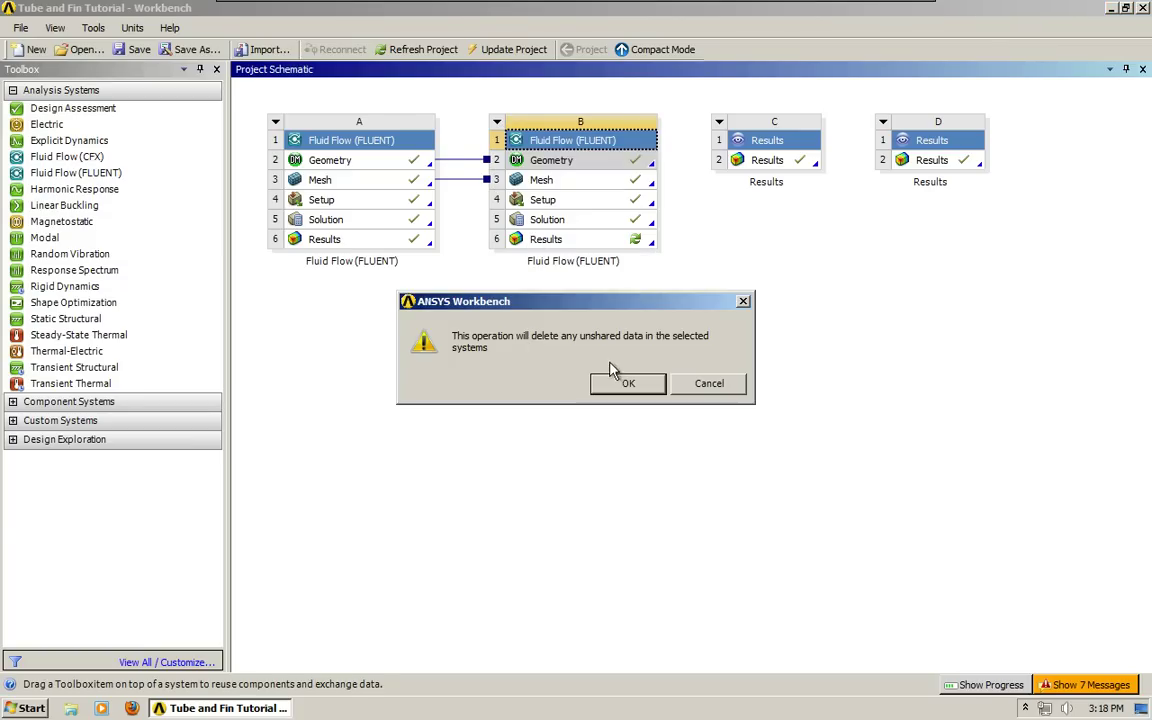
left_click(624, 386)
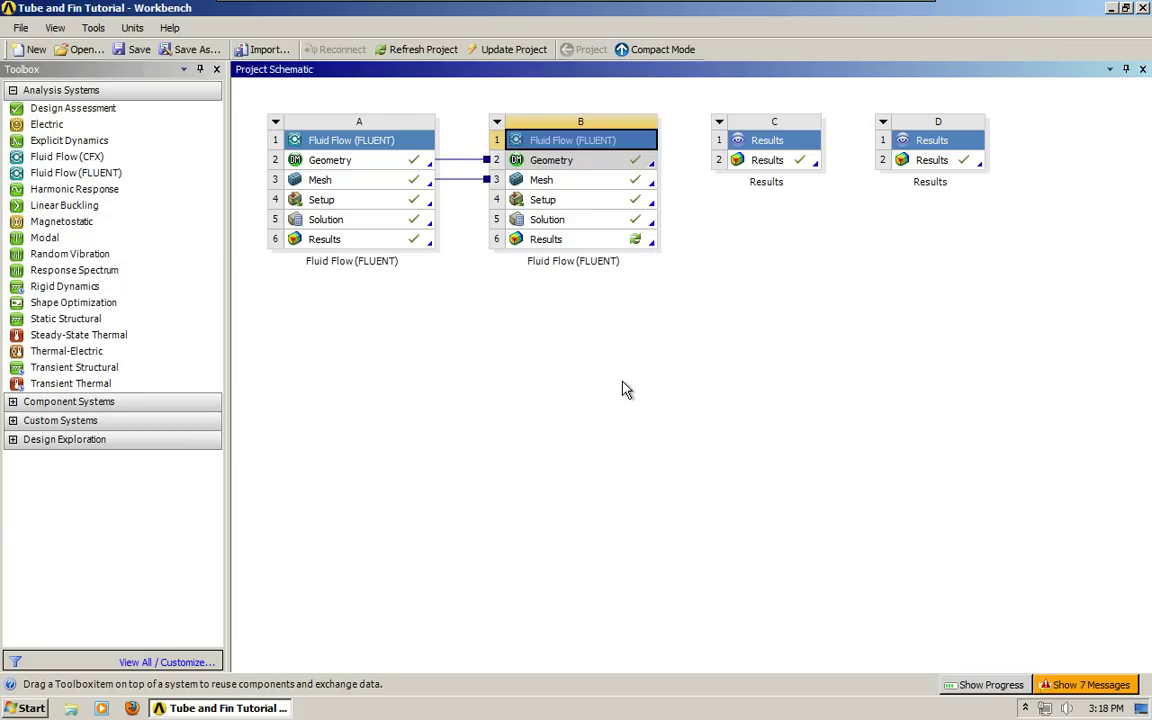
left_click(497, 122)
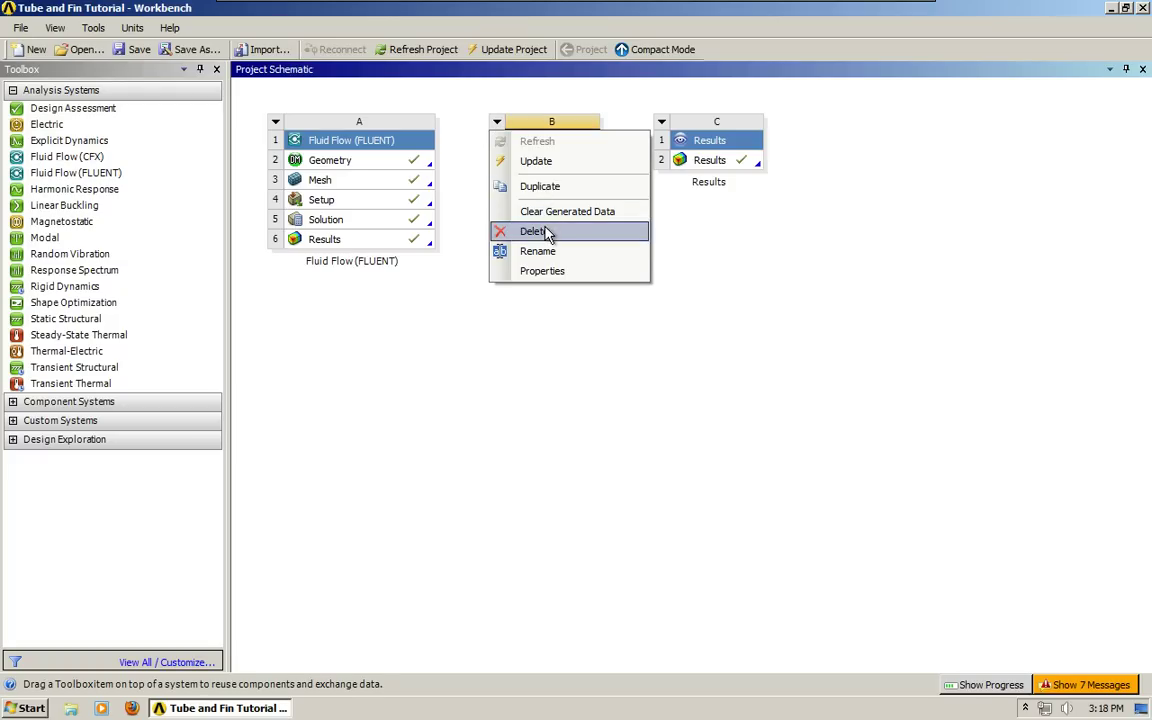
left_click(532, 231)
key("Return")
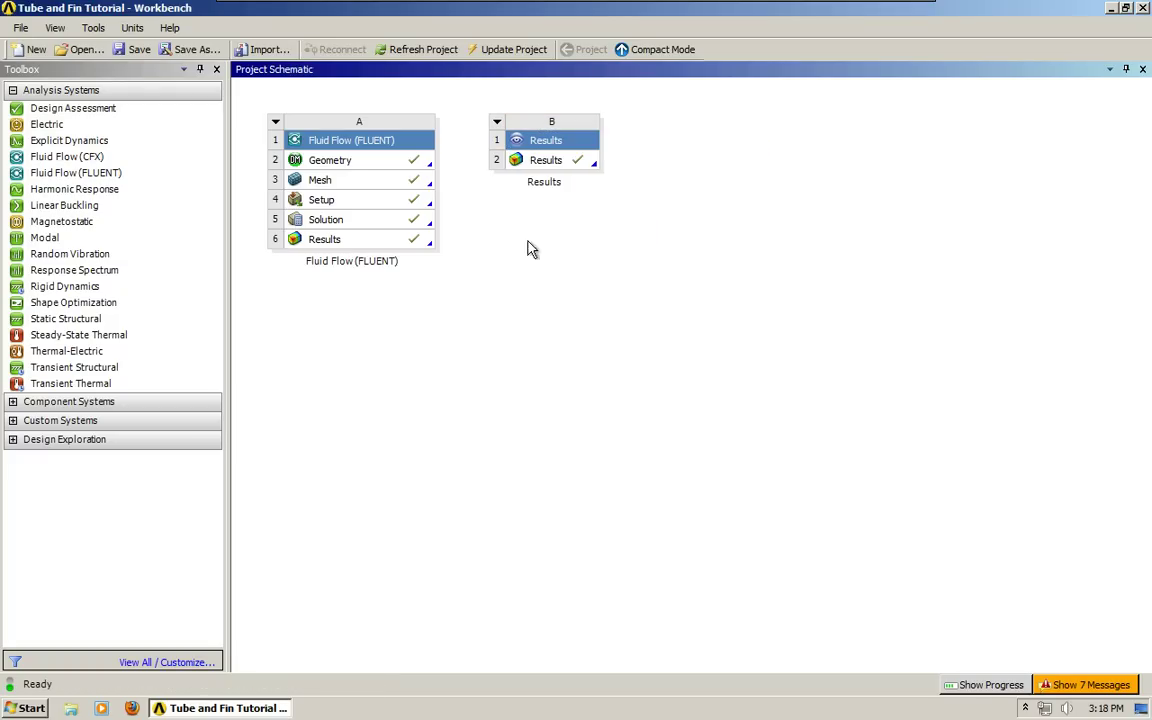
left_click(497, 122)
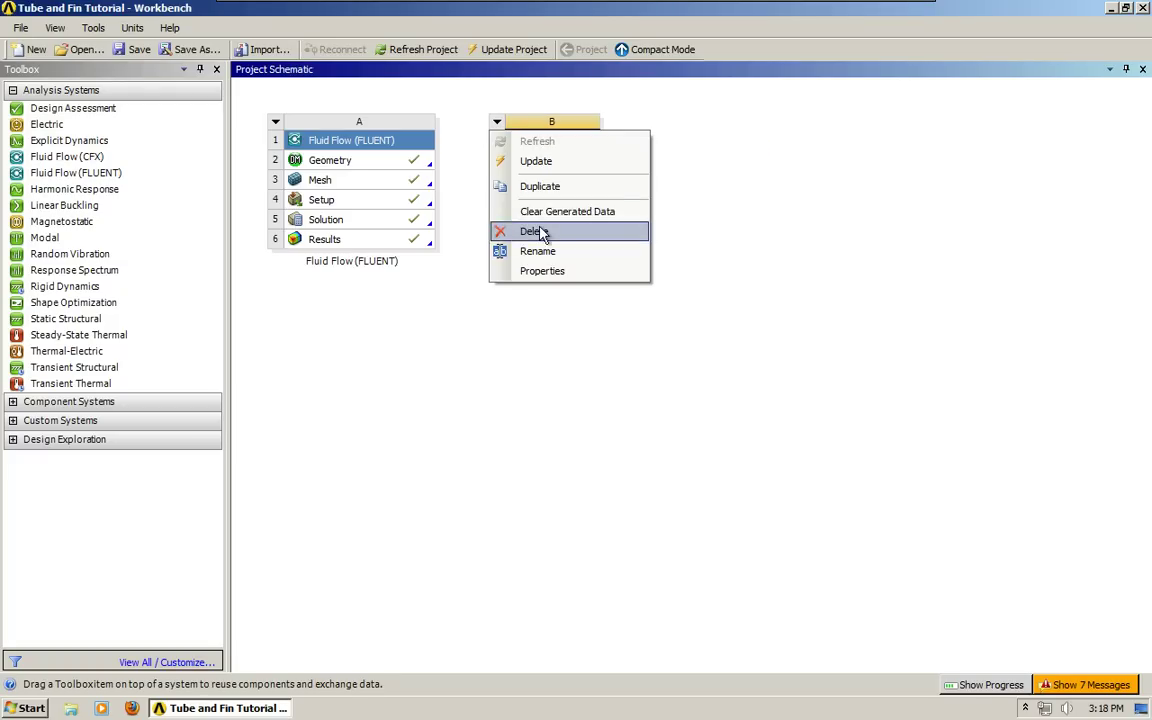
left_click(530, 231)
left_click(609, 387)
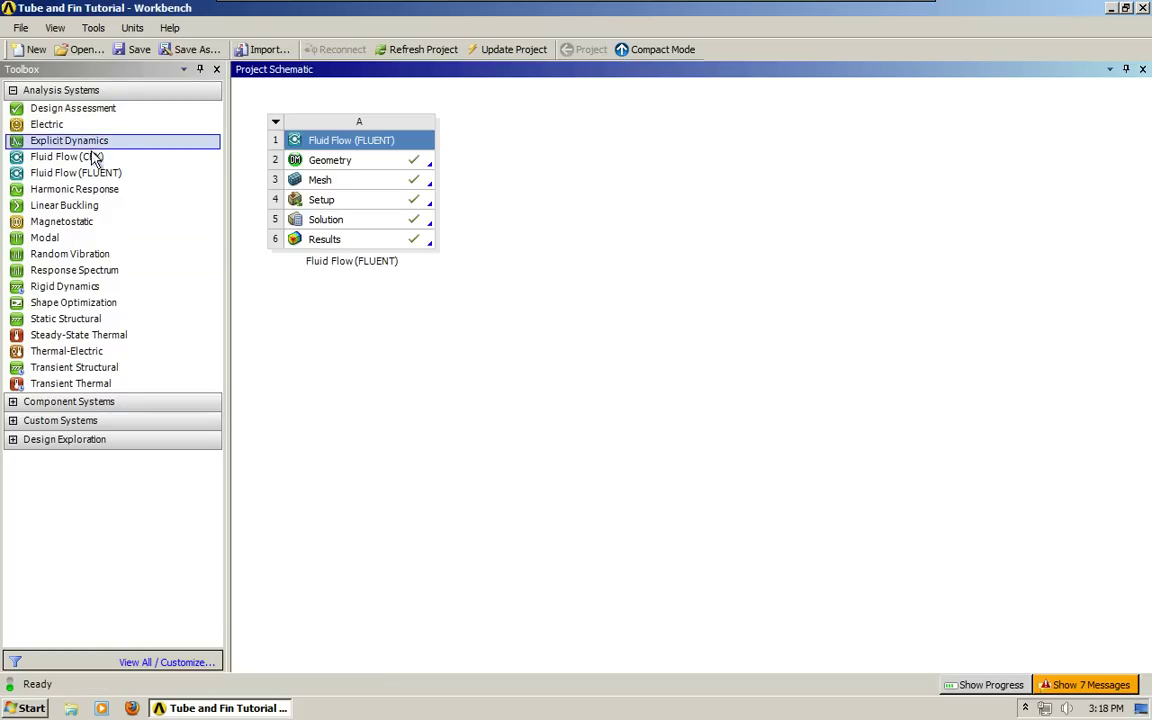
- Add a new Fluid Flow (FLUENT) system beside system A and link A's Geometry and Mesh to it
left_click_drag(60, 176, 548, 188)
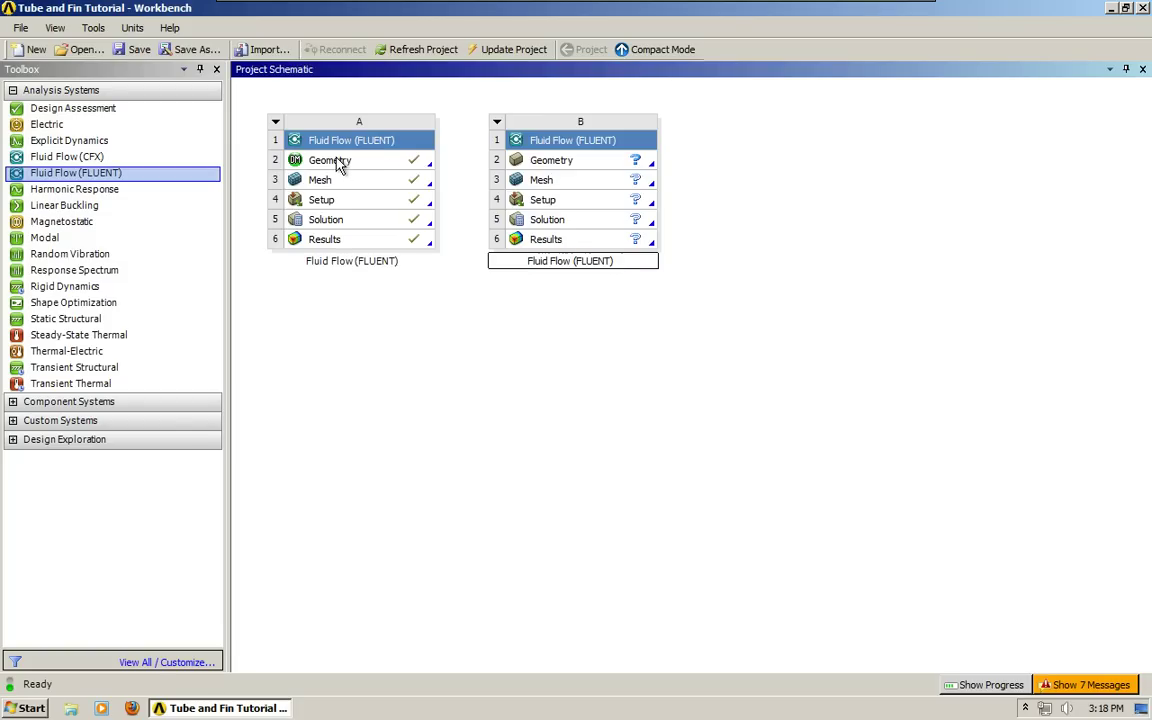
left_click_drag(336, 162, 571, 163)
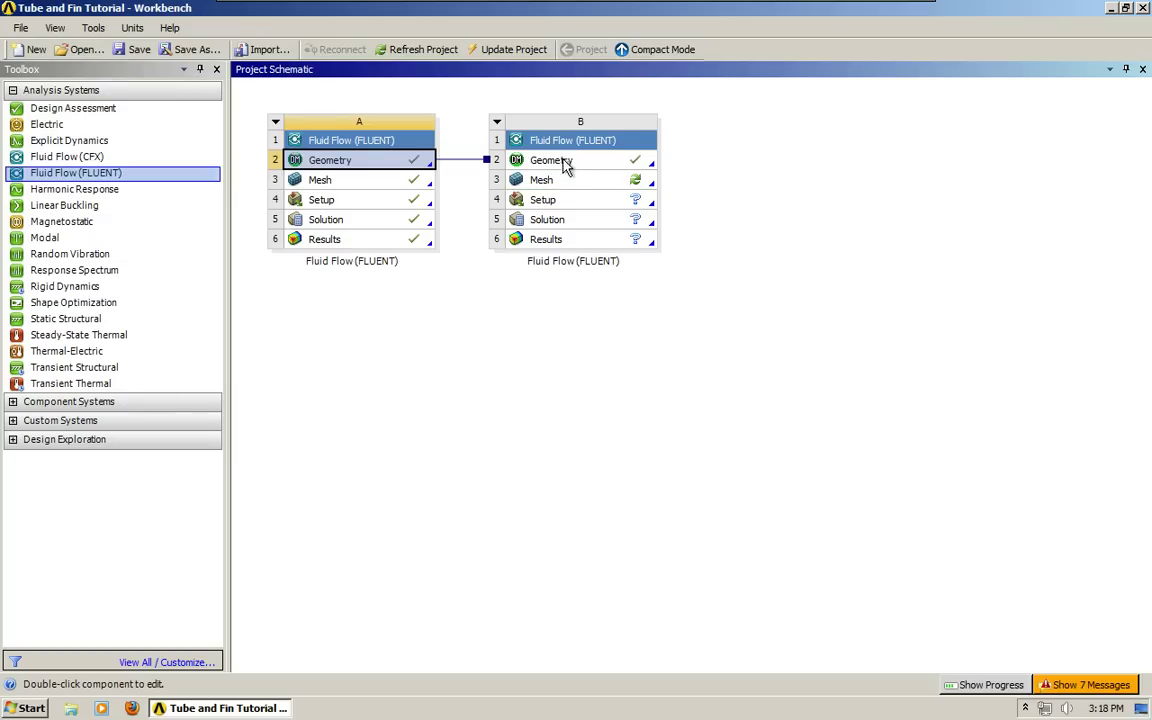
left_click_drag(334, 179, 553, 180)
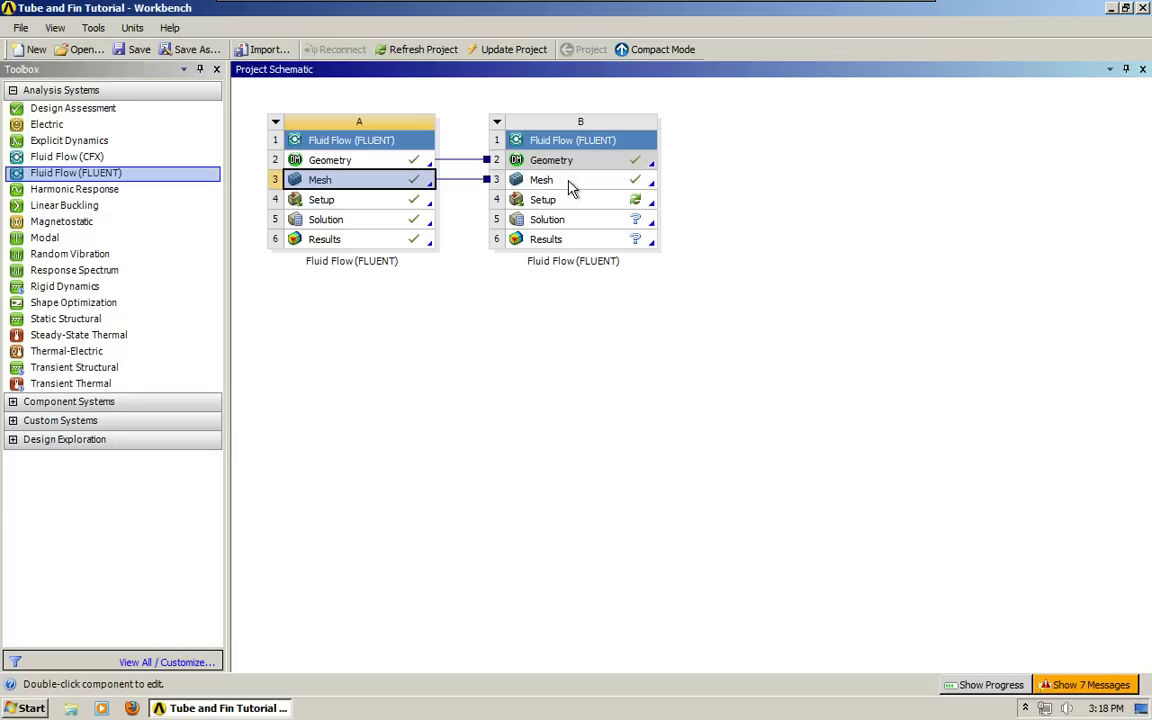
- Open system B's Setup in FLUENT and set the solver time to Transient
right_click(571, 208)
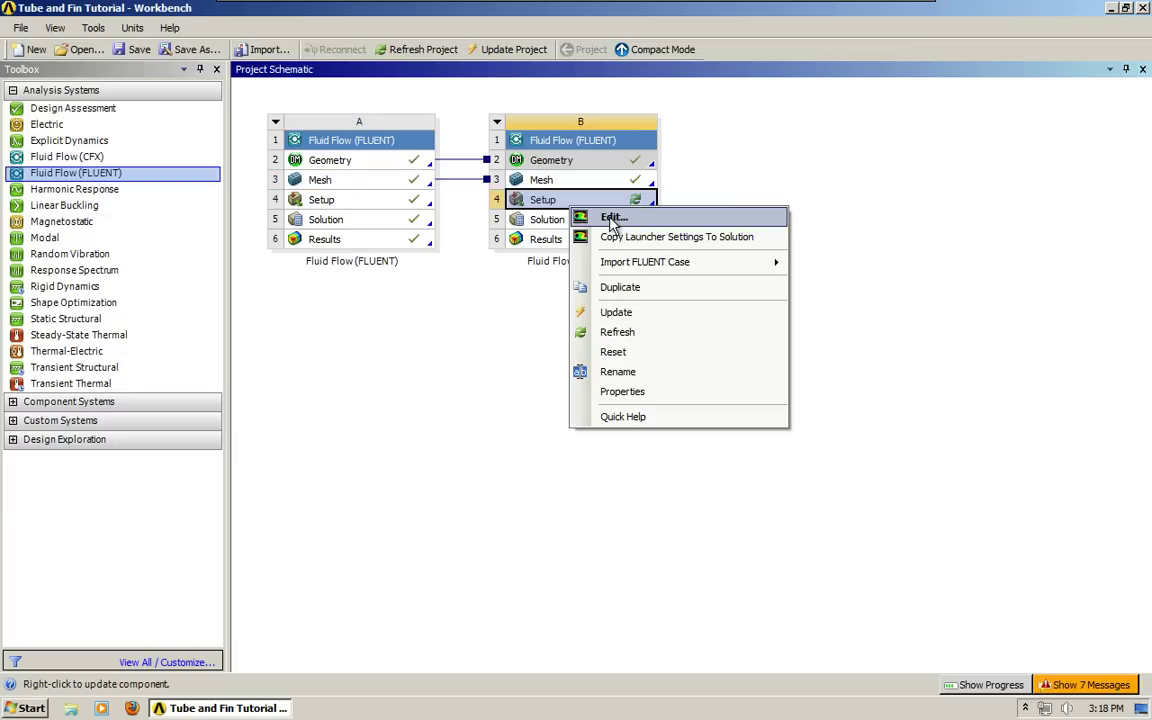
left_click(612, 218)
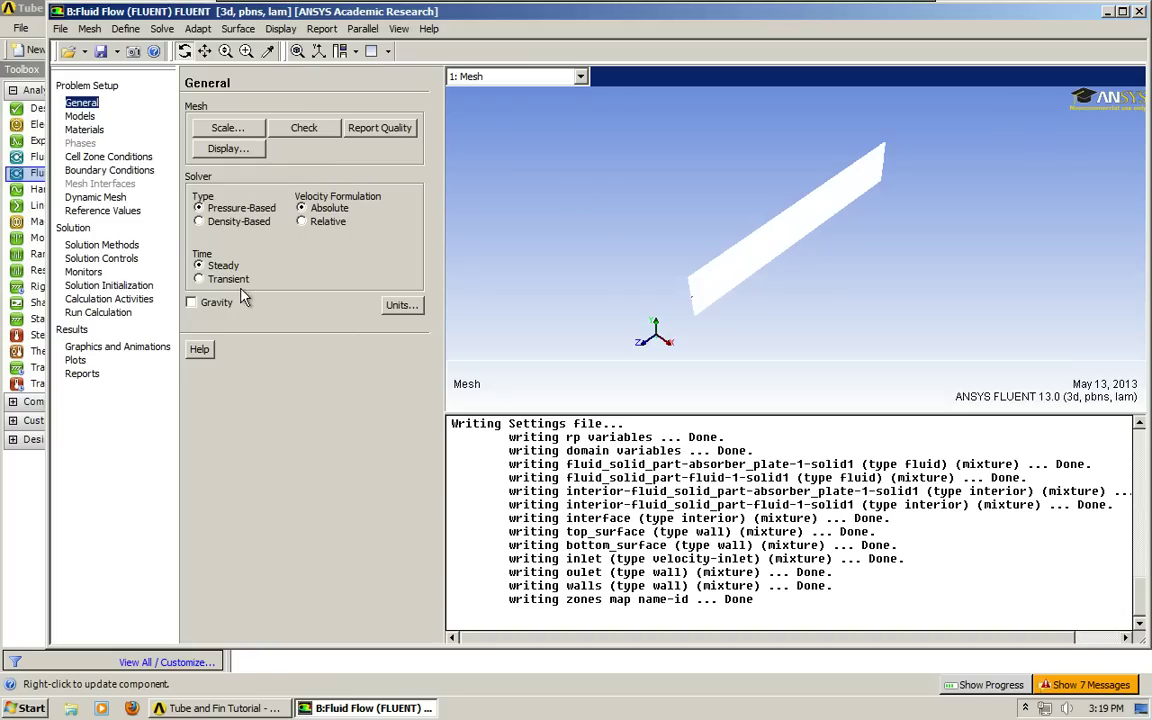
left_click(199, 280)
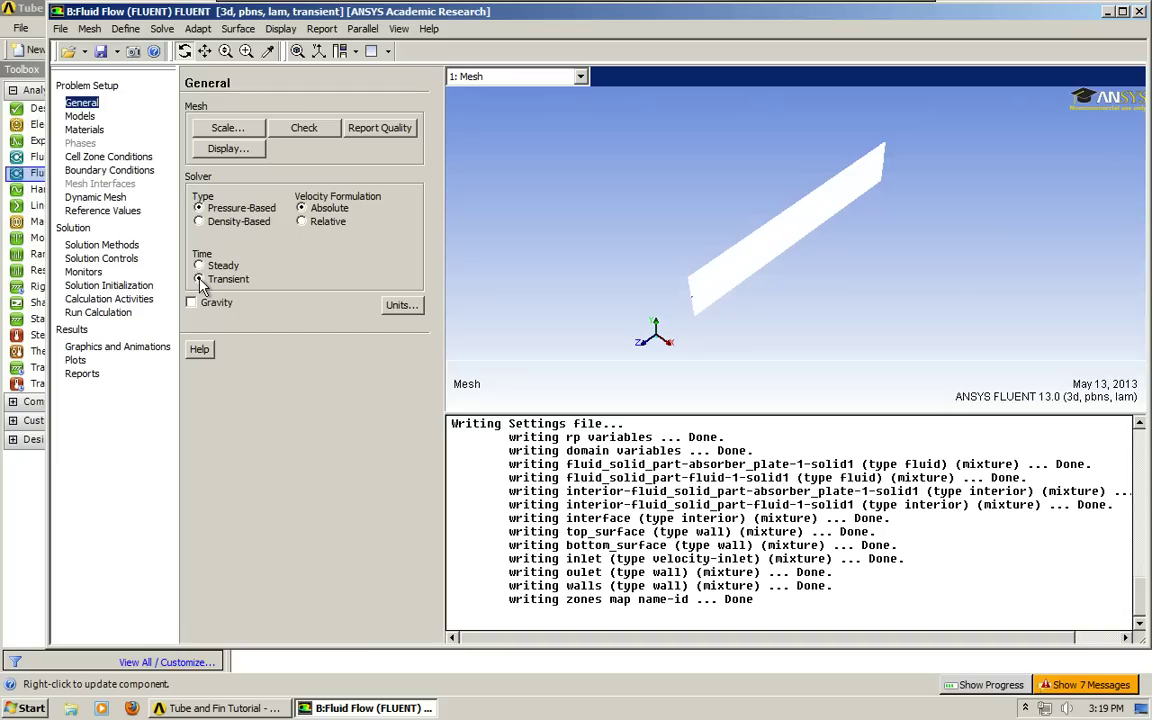
- Enable the Energy Equation in the physics models
left_click(82, 116)
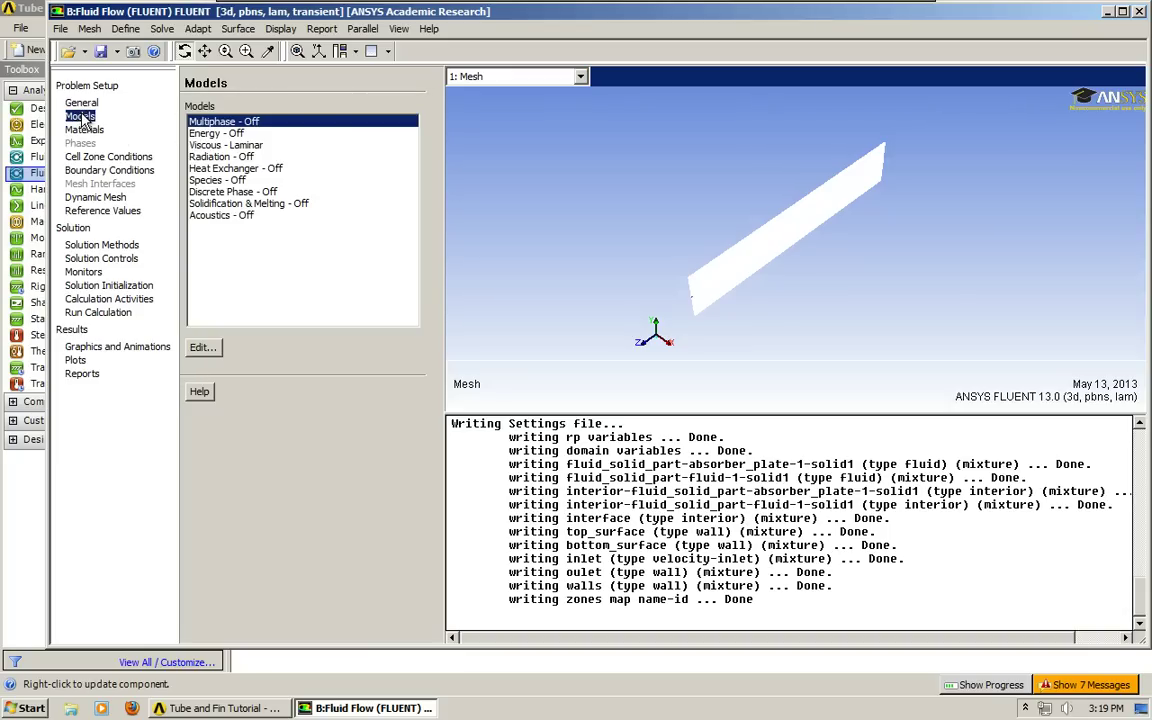
double_click(207, 134)
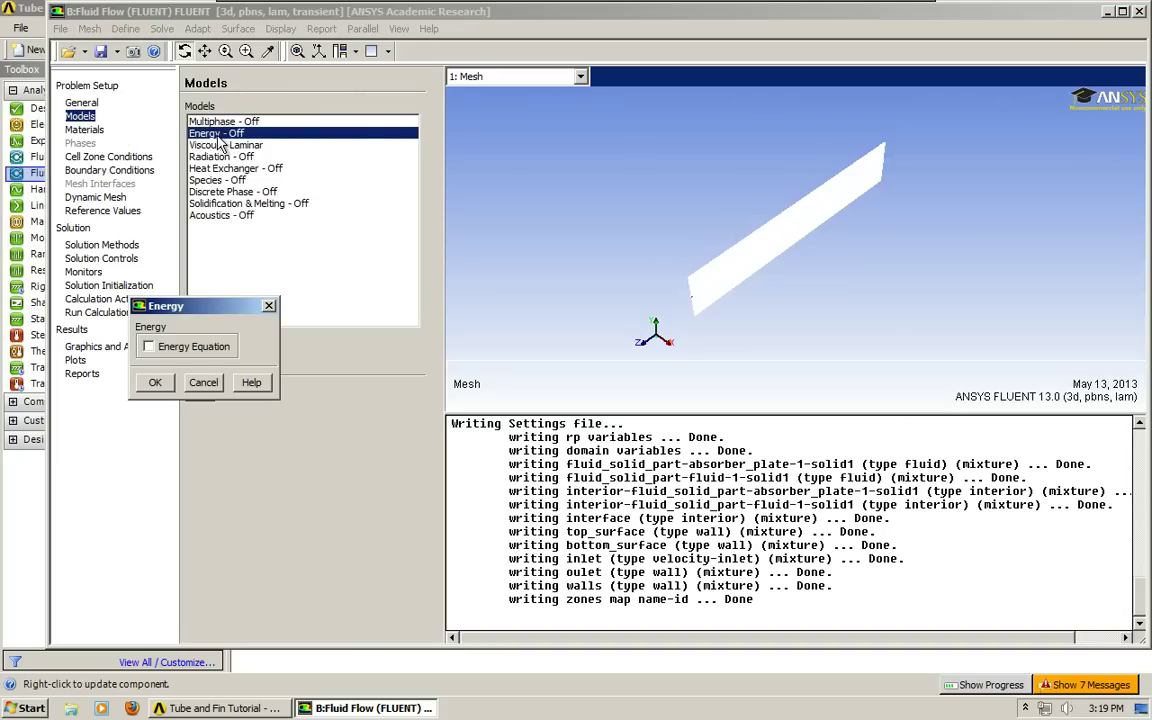
left_click(149, 347)
left_click(155, 382)
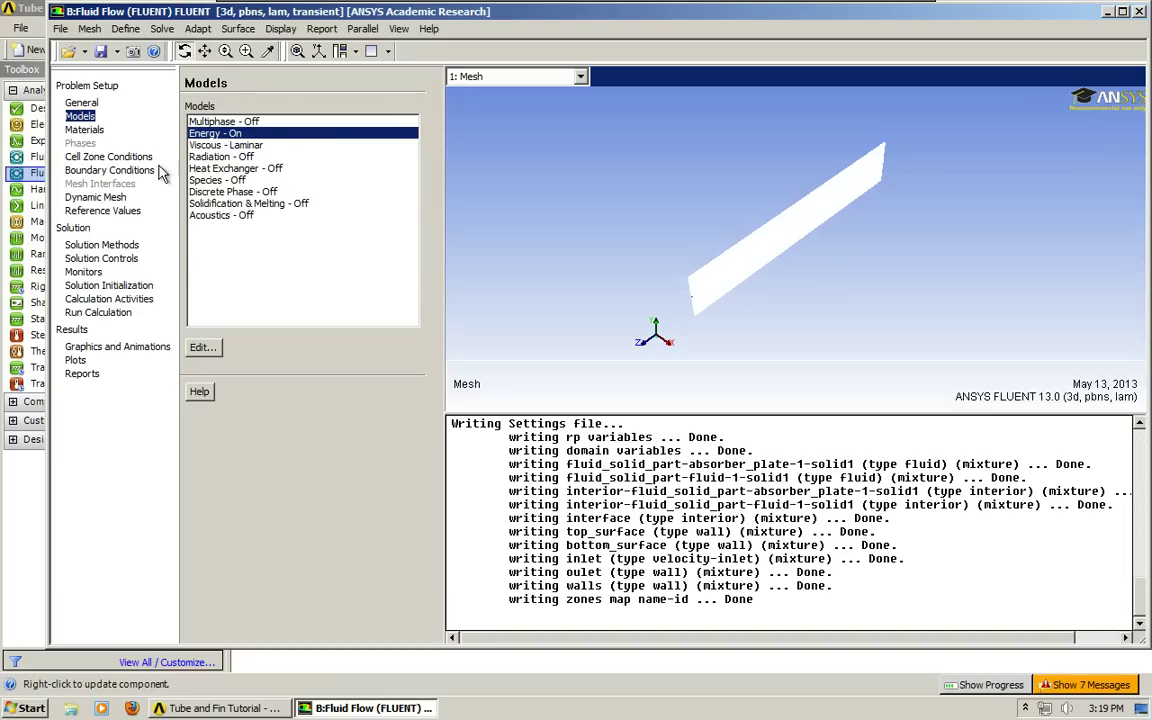
- Add the fluid material water-liquid (h2o<l>) from the FLUENT database
left_click(86, 130)
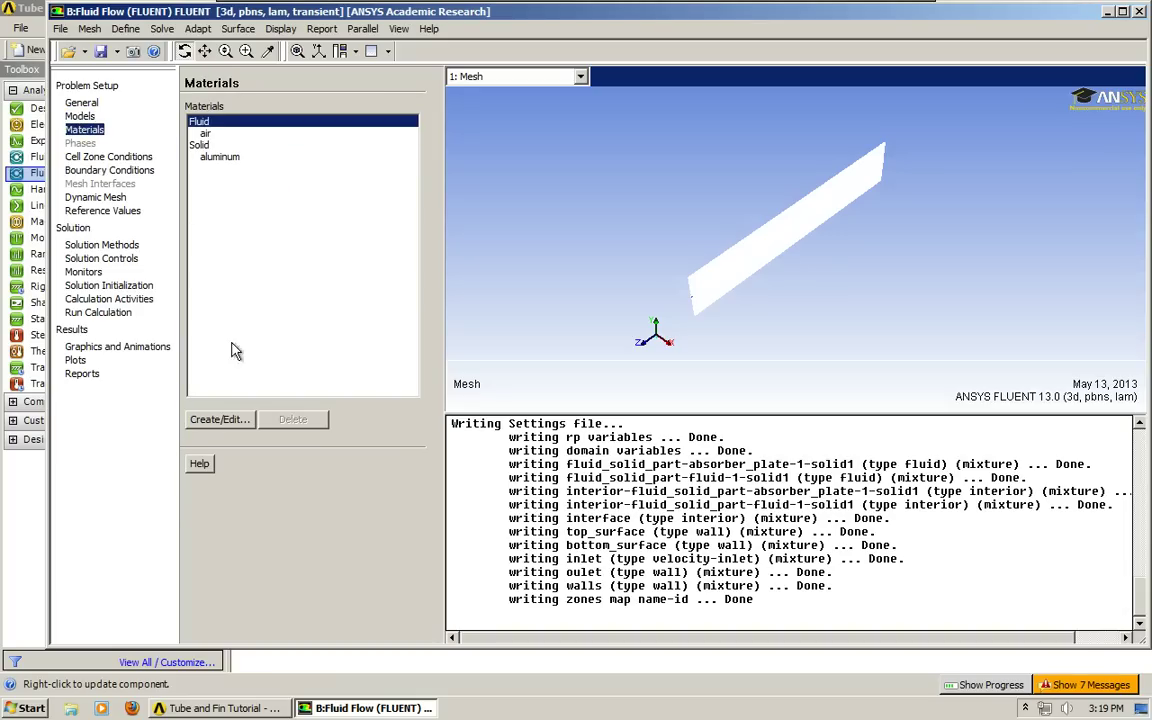
left_click(238, 423)
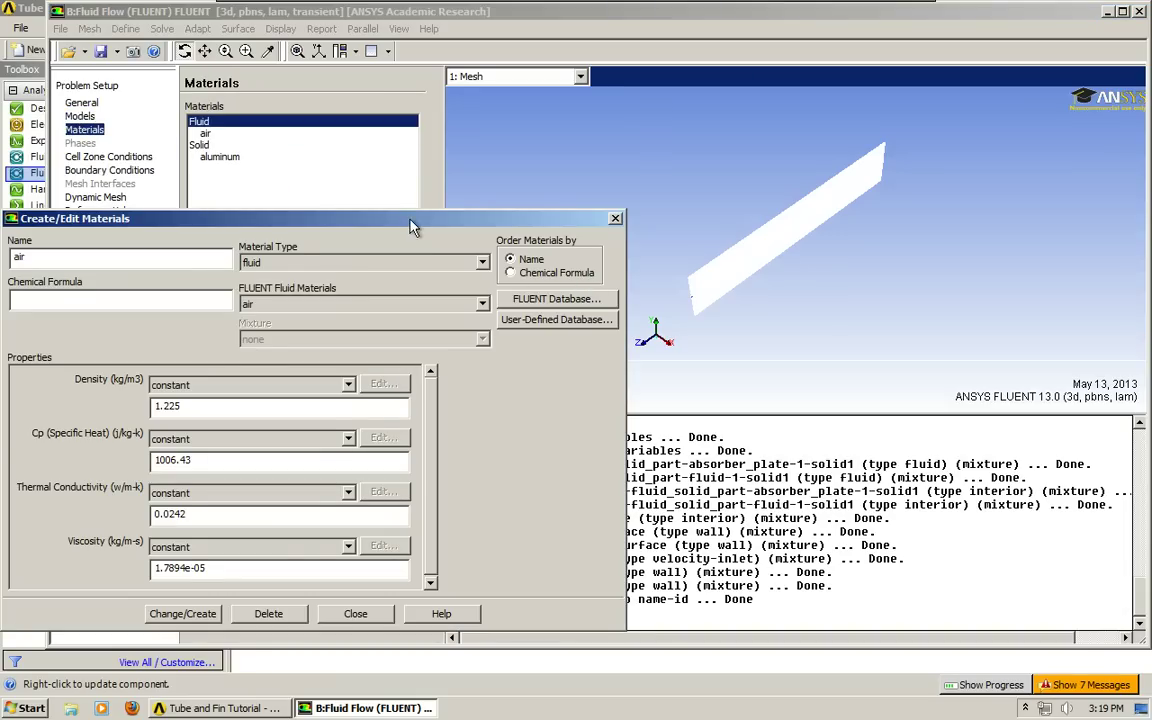
left_click_drag(413, 226, 617, 178)
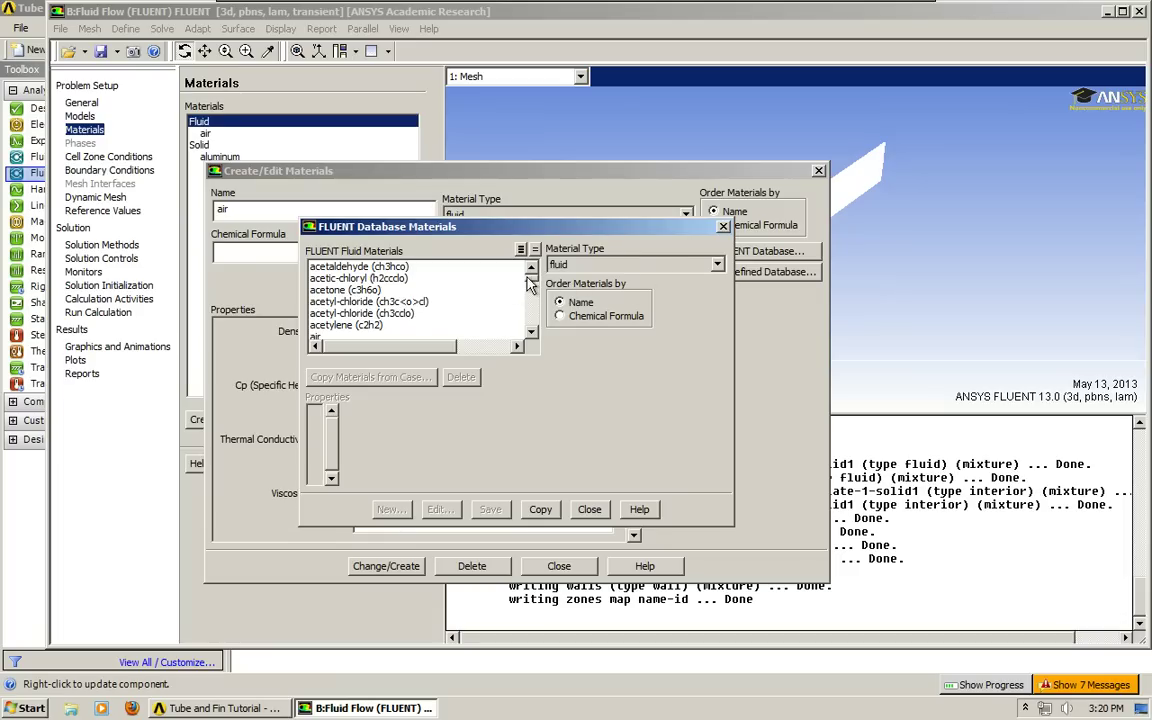
left_click_drag(530, 285, 530, 328)
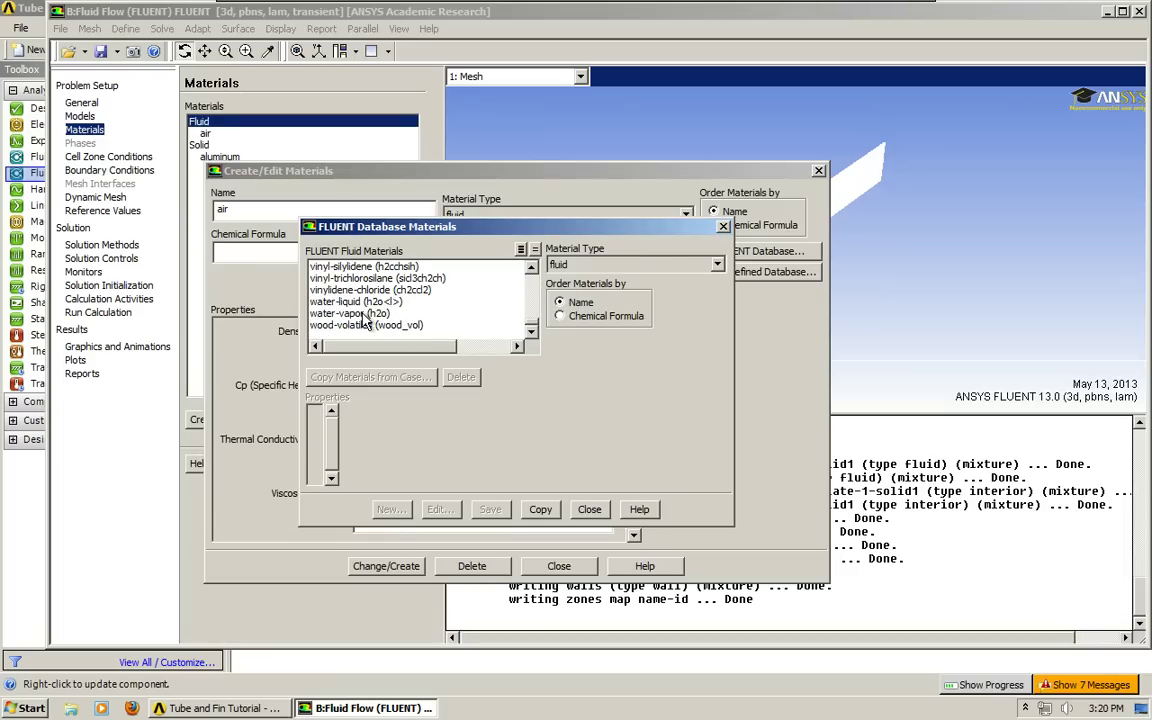
left_click(333, 301)
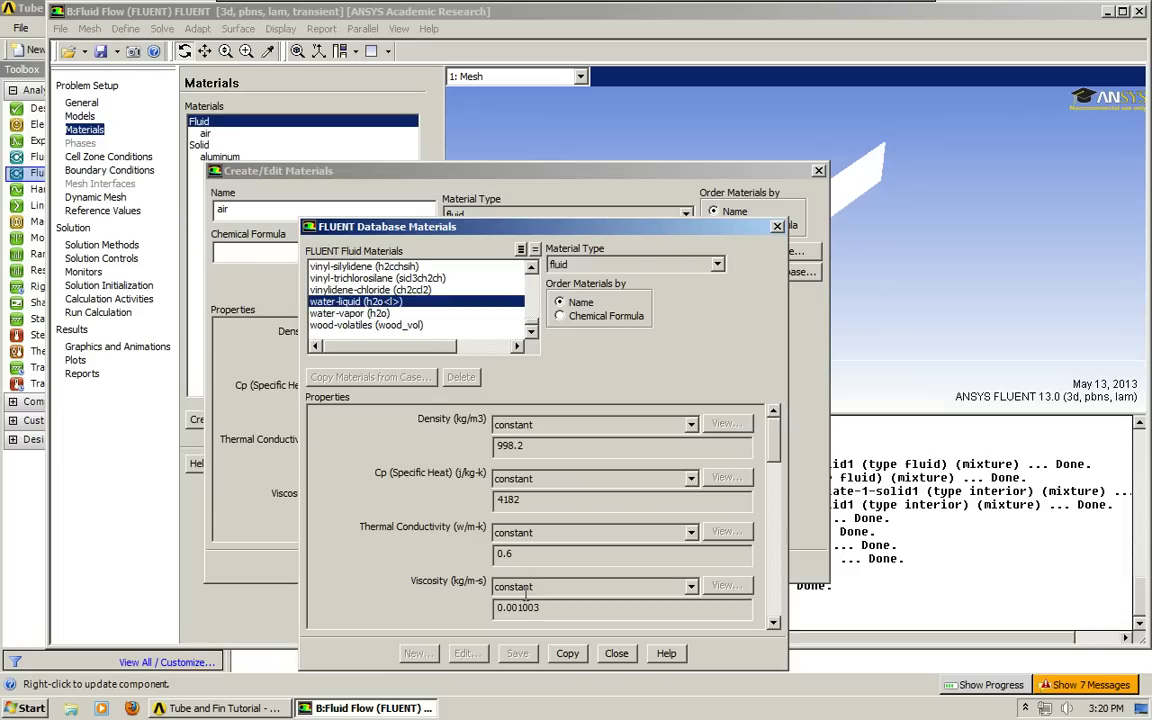
left_click(567, 653)
left_click(616, 653)
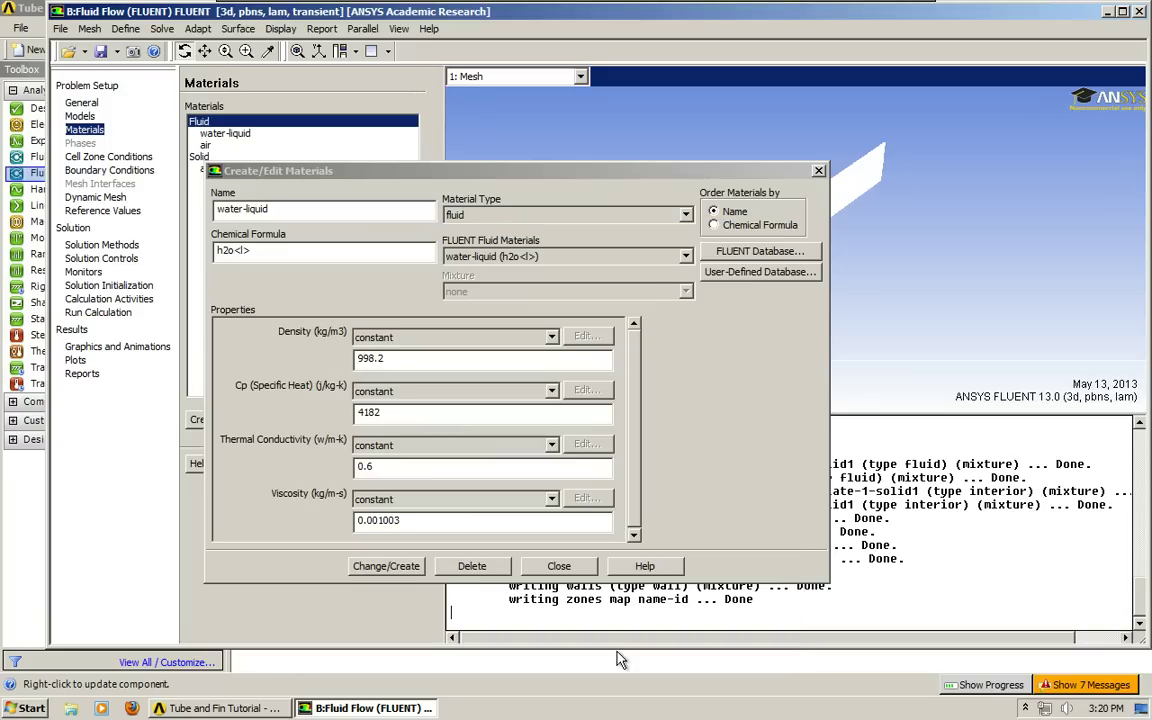
left_click(386, 566)
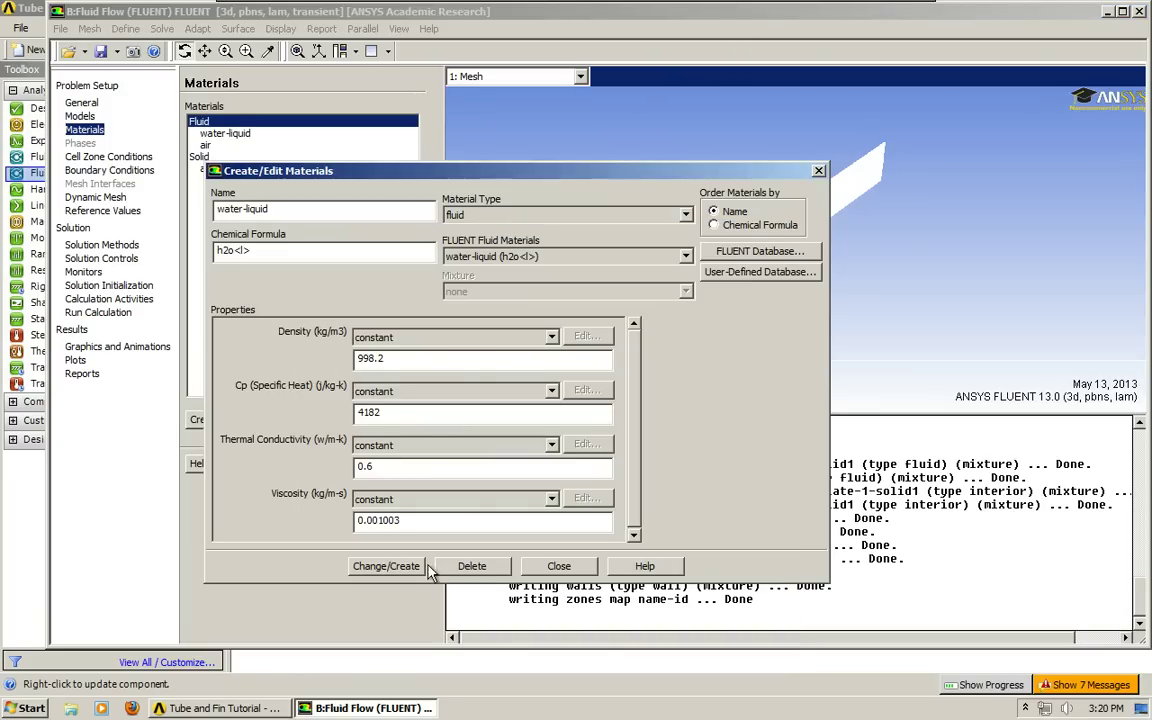
left_click(555, 566)
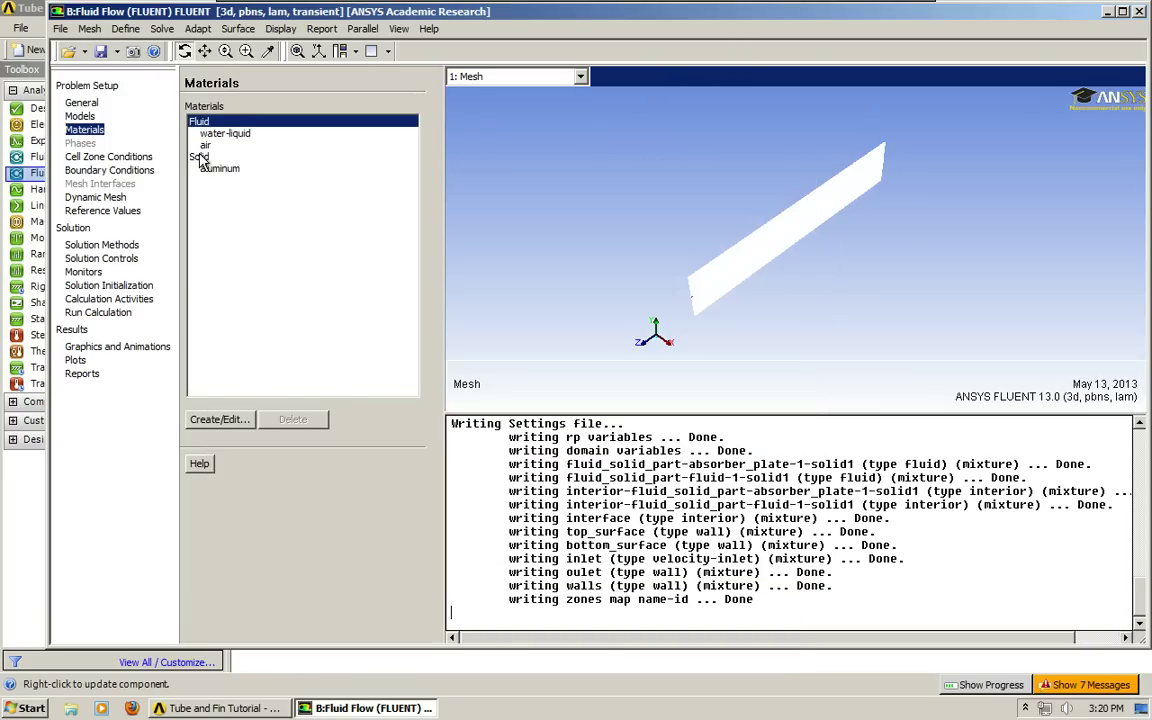
- Add the solid material copper (cu) from the FLUENT database
left_click(198, 156)
left_click(221, 417)
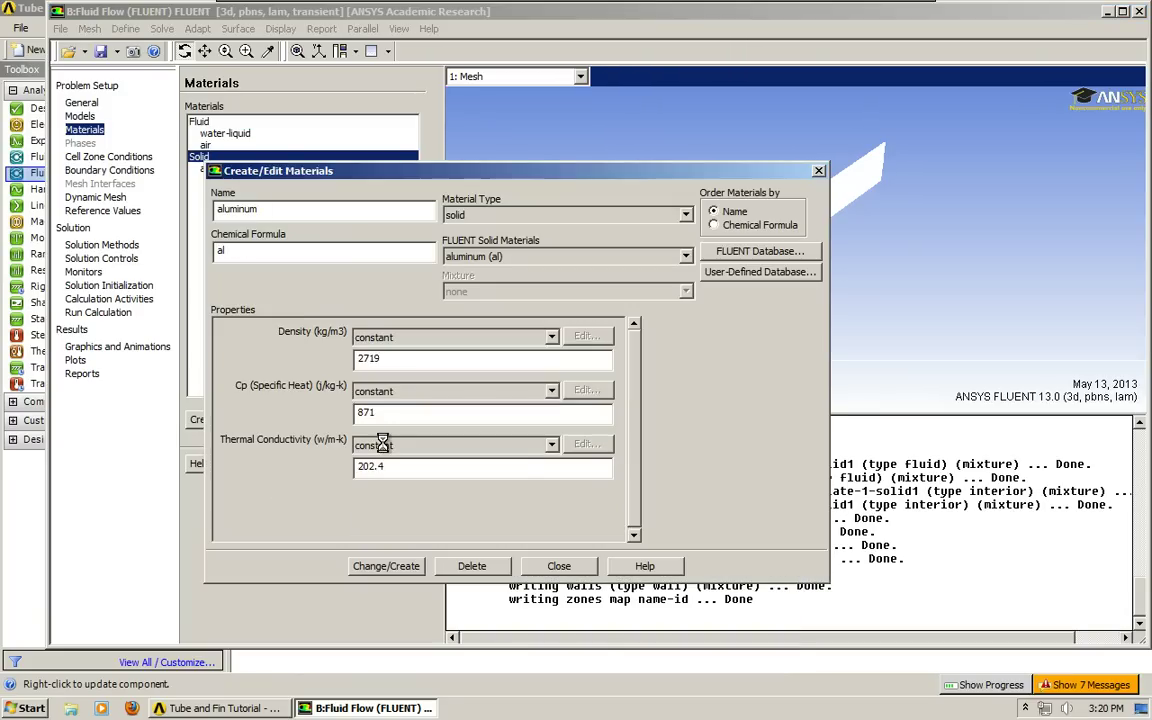
left_click(758, 251)
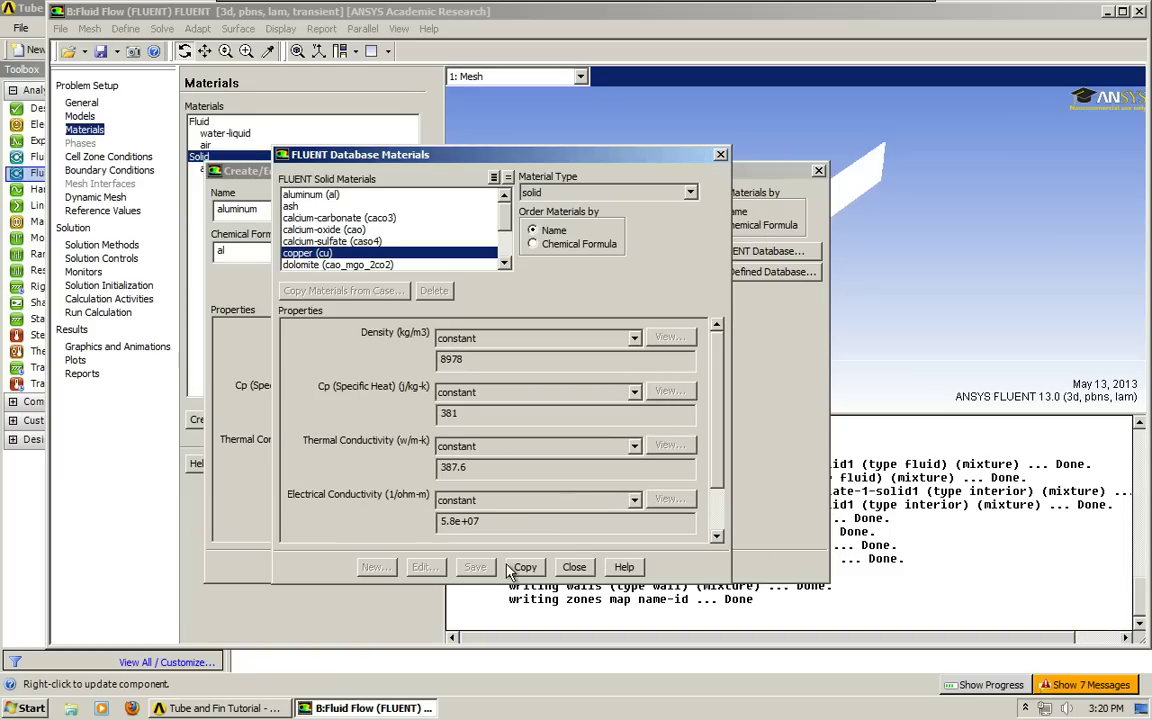
left_click(514, 569)
left_click(574, 567)
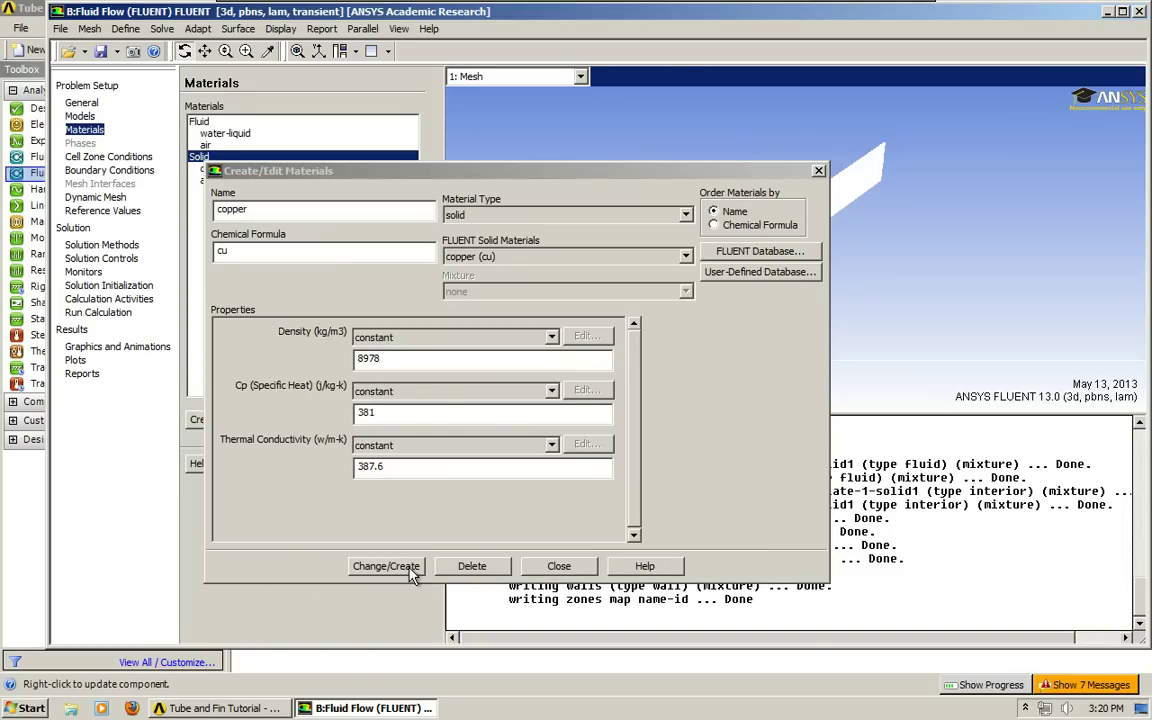
left_click(404, 566)
left_click(557, 566)
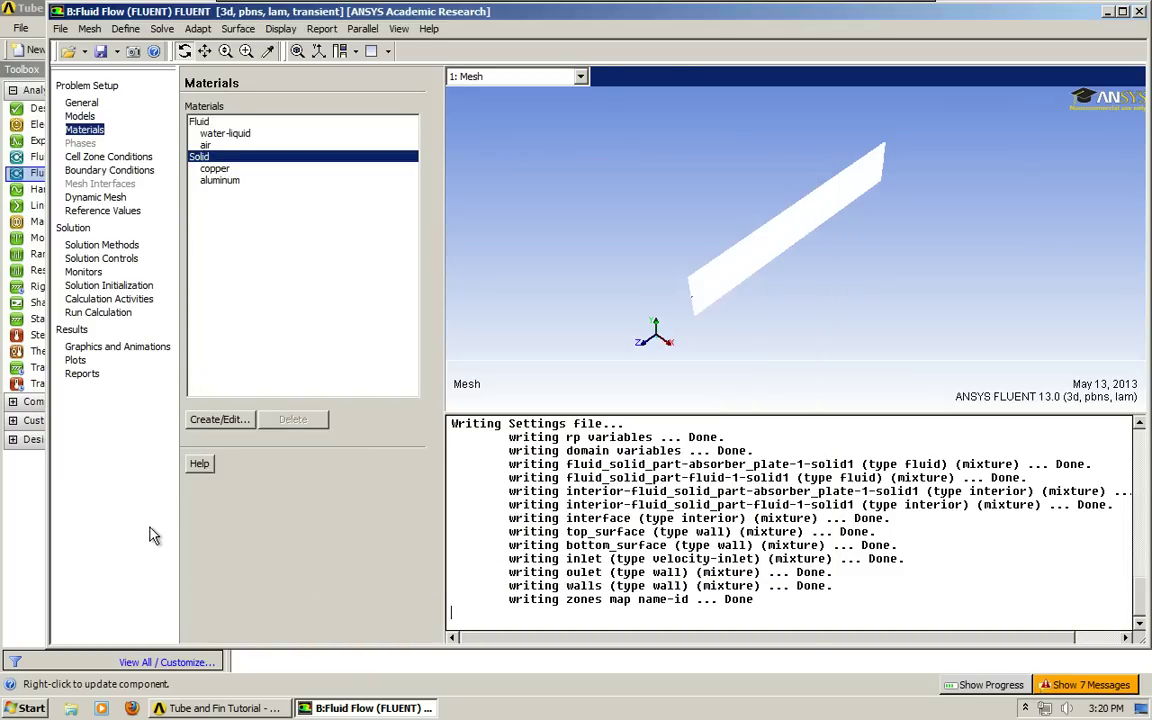
left_click(222, 133)
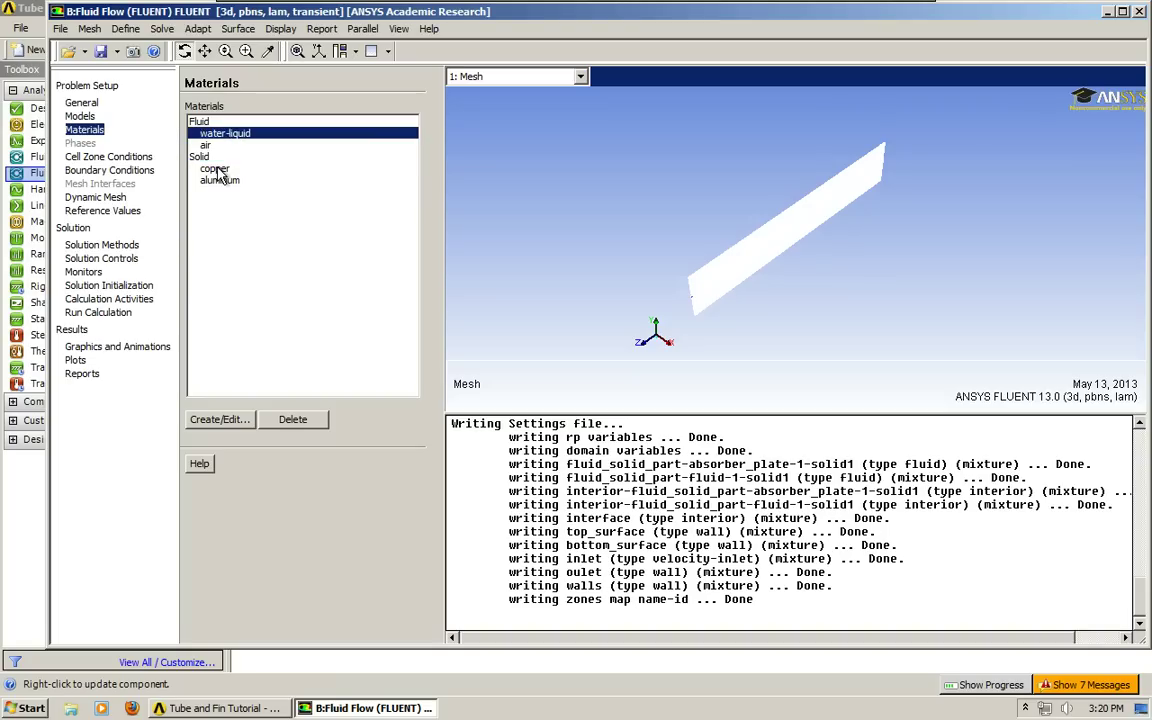
left_click(219, 172)
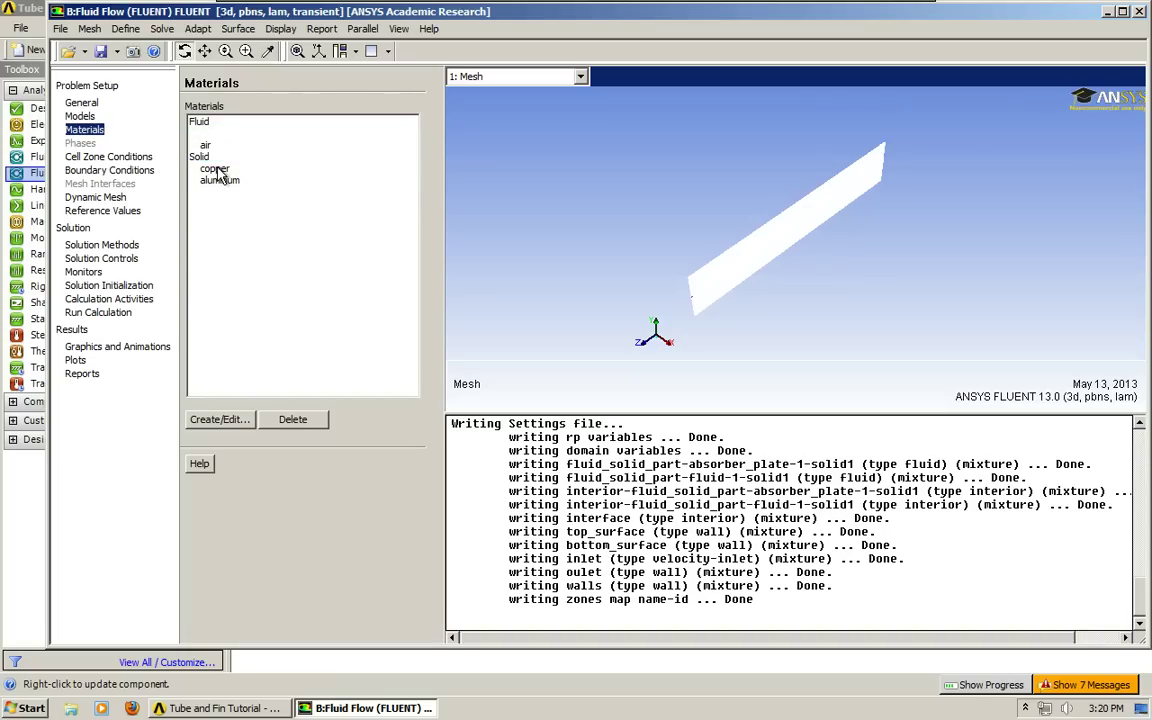
- Change the absorber plate cell zone's type from fluid to solid and assign copper as its material
left_click(88, 157)
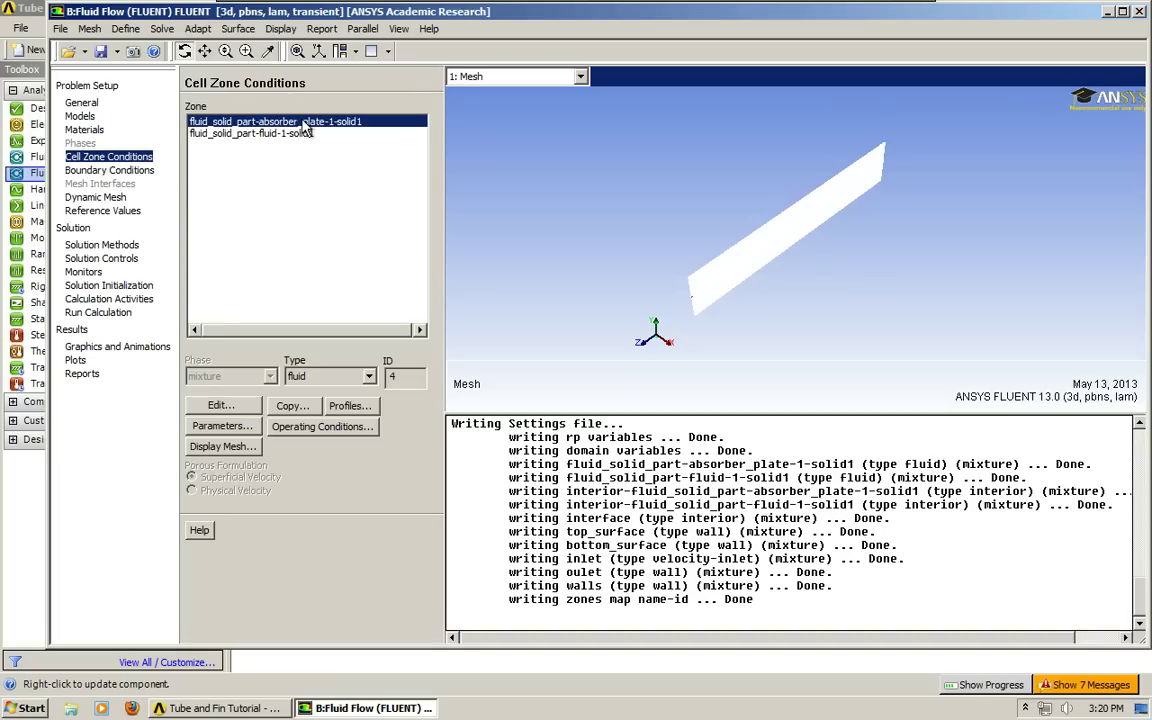
left_click(367, 377)
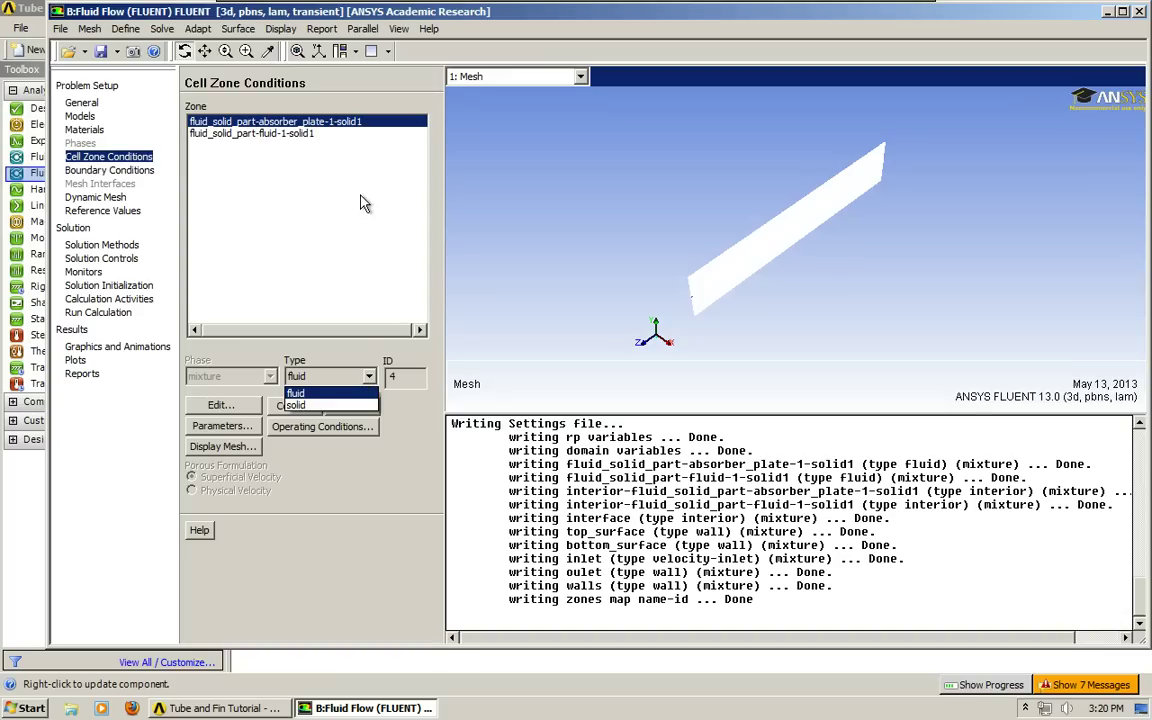
left_click(298, 405)
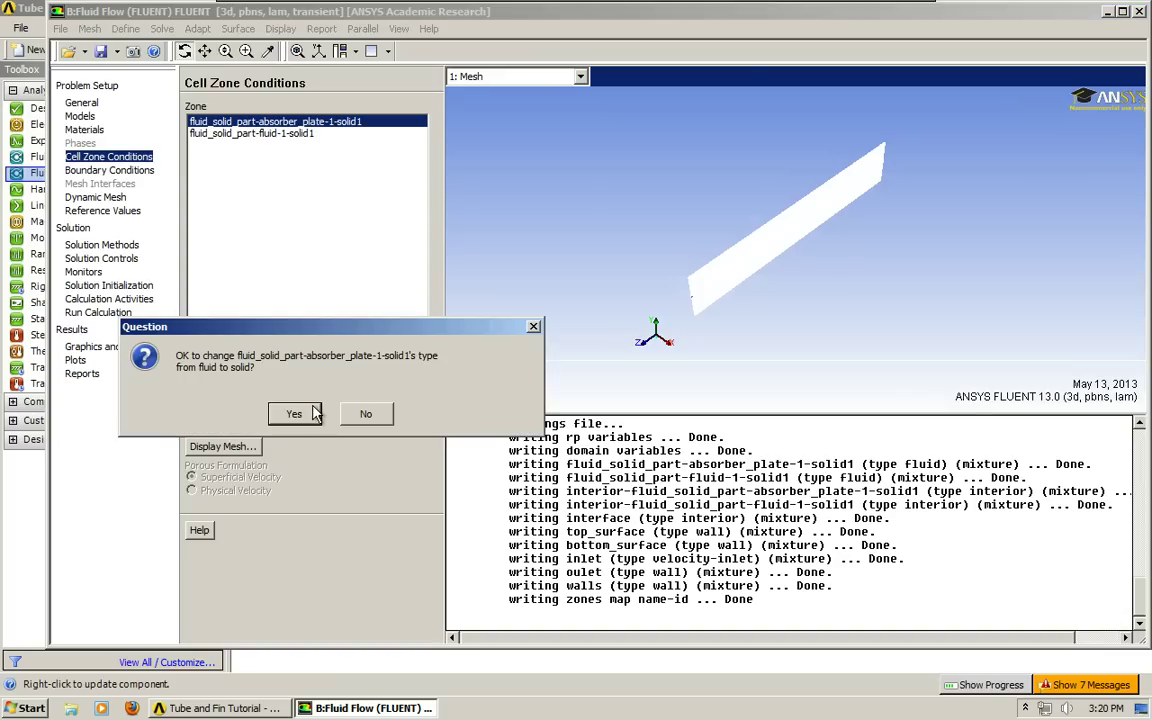
left_click(294, 411)
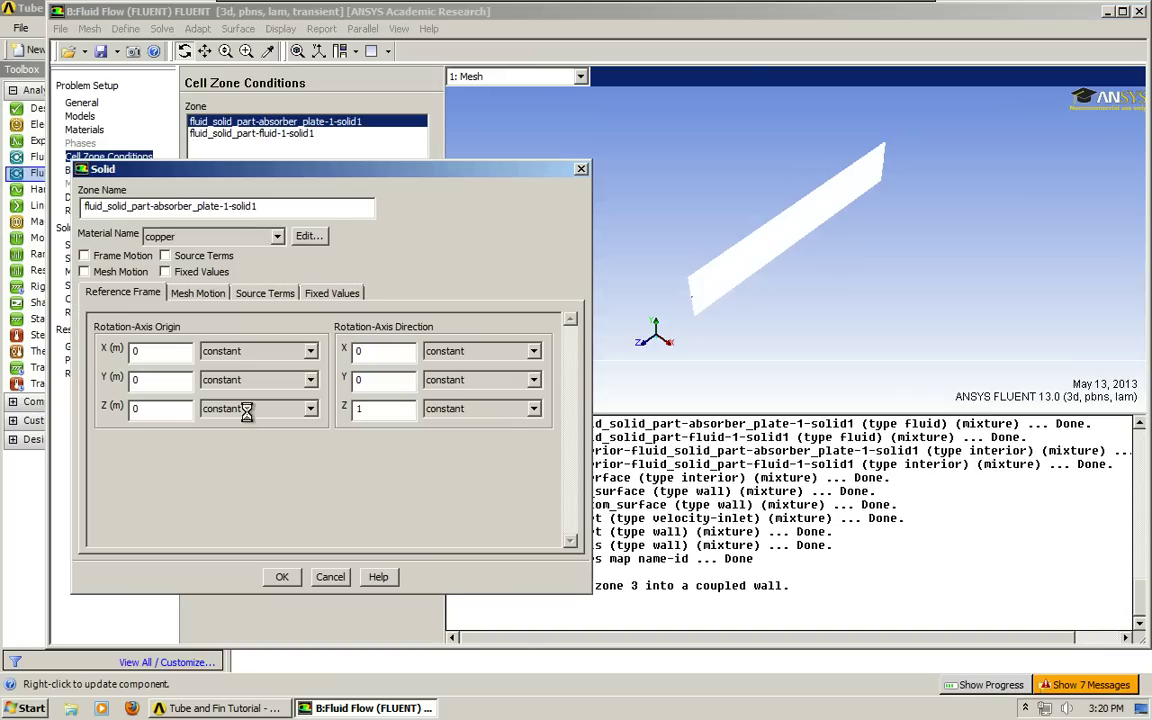
left_click(237, 243)
left_click(237, 243)
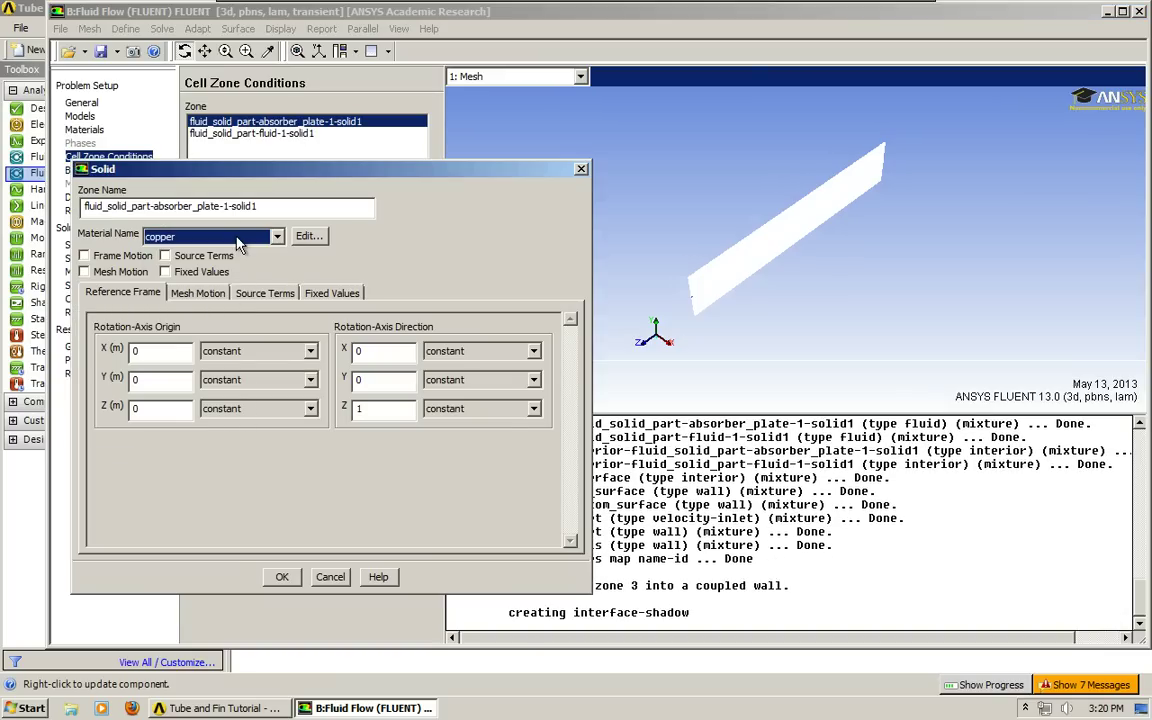
left_click(281, 576)
- Edit the fluid-1-solid1 cell zone, which stays of type fluid, and assign water-liquid as its material
left_click(258, 133)
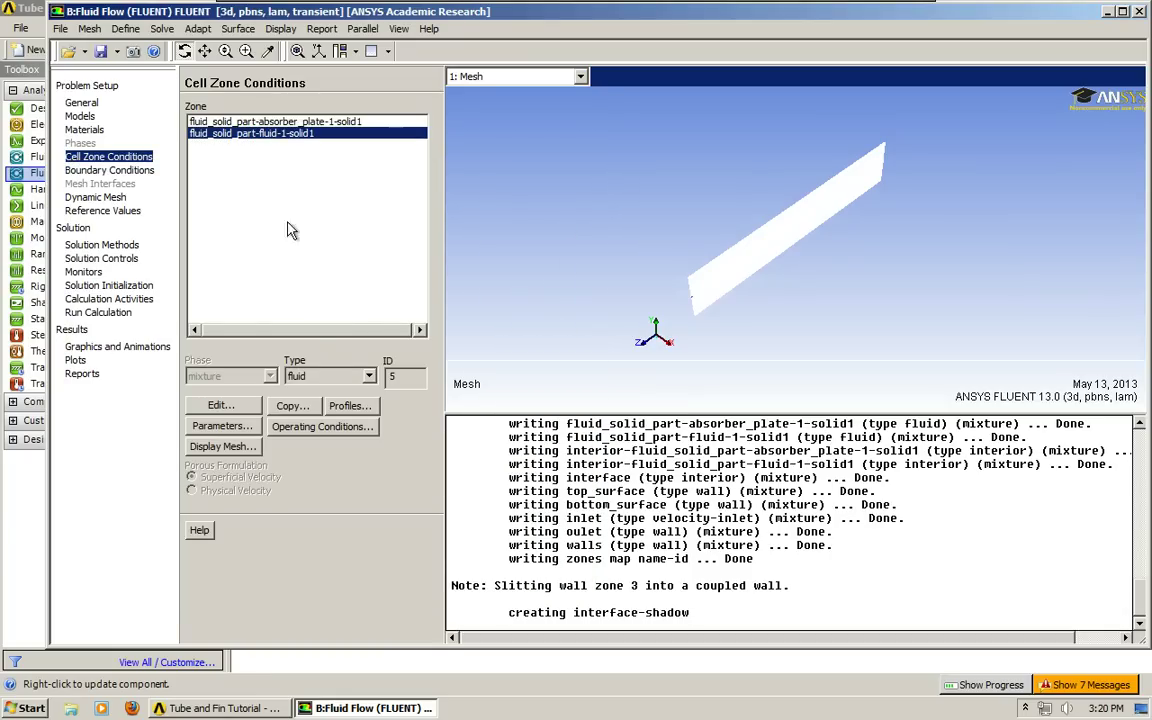
left_click(221, 405)
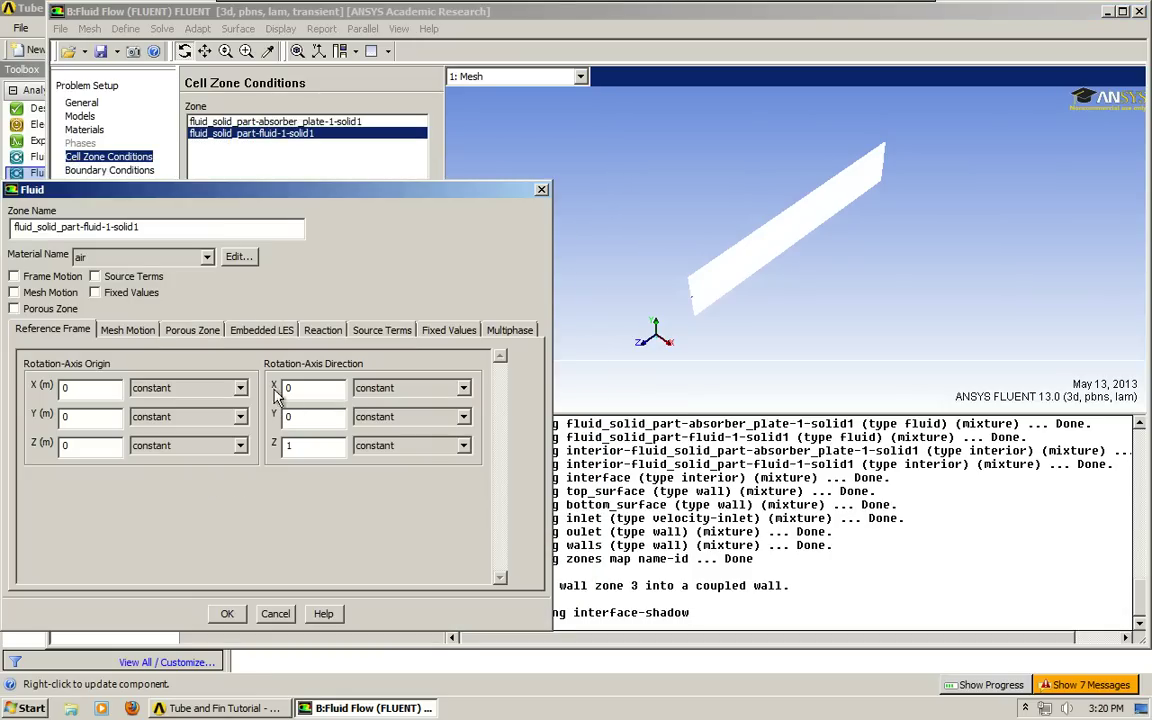
left_click_drag(423, 211, 552, 222)
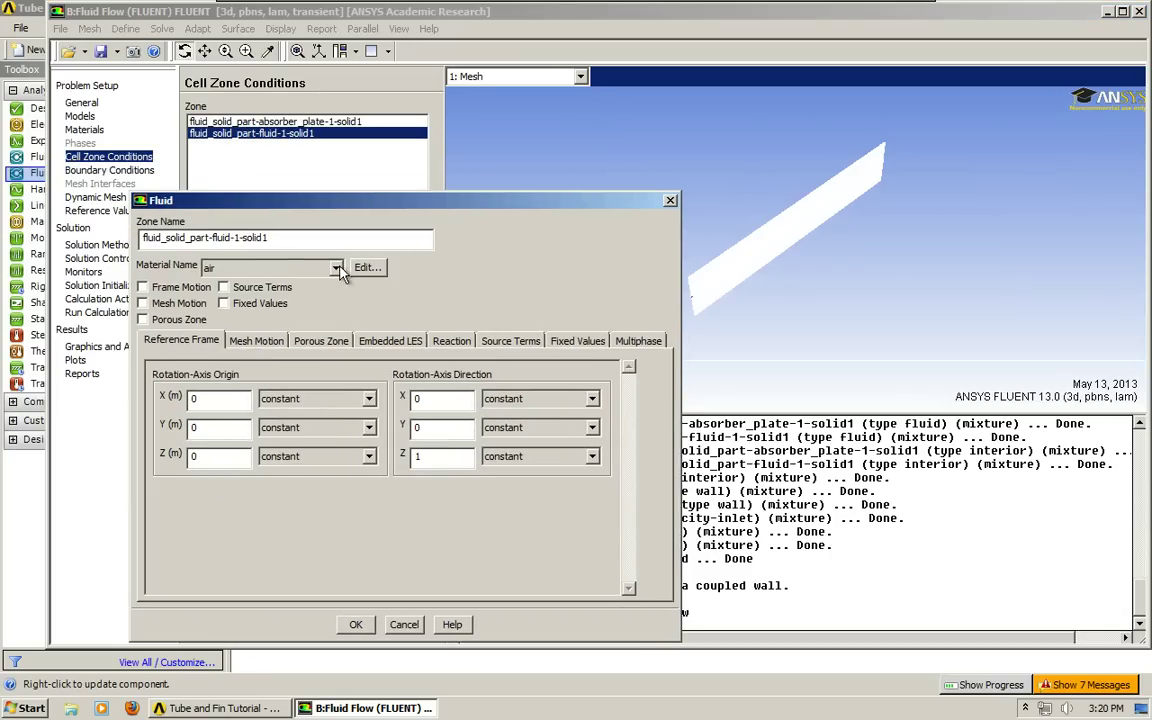
left_click(335, 267)
left_click(260, 286)
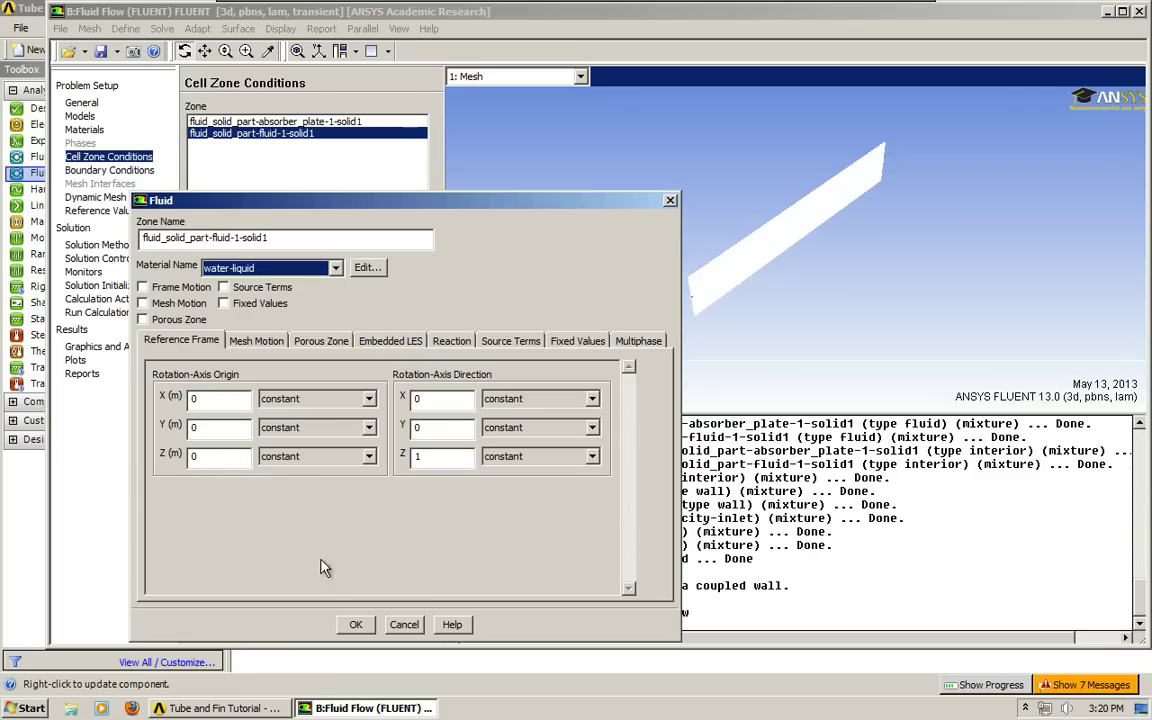
left_click(142, 319)
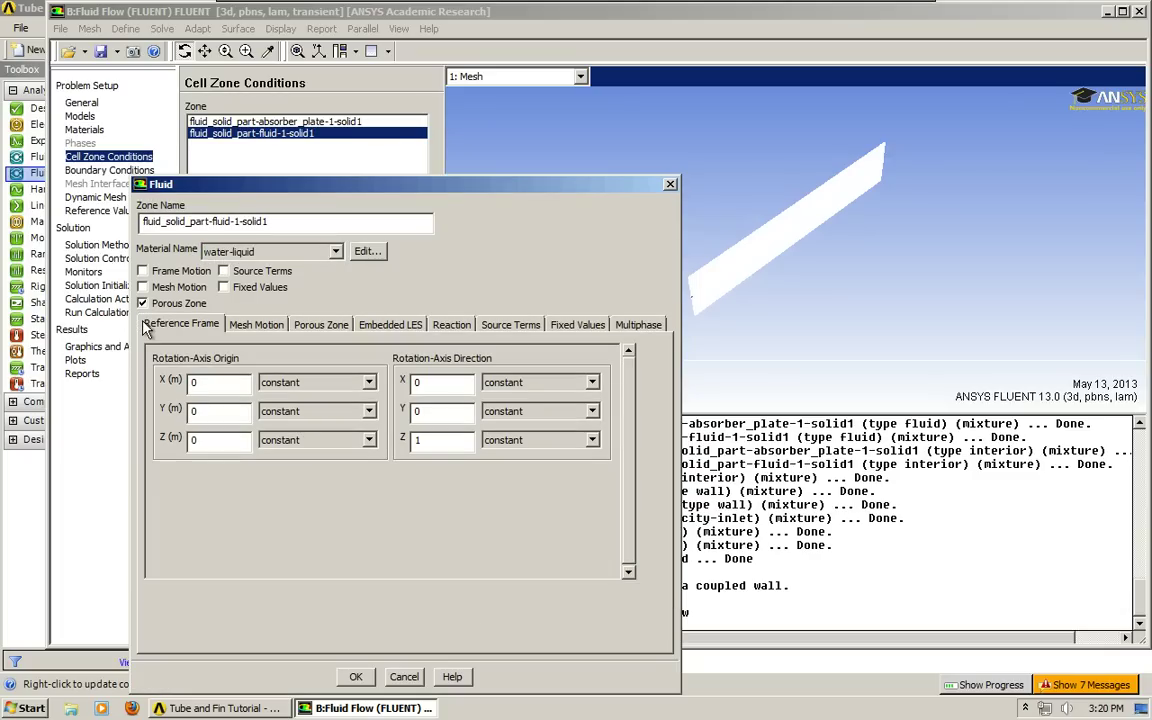
left_click(321, 327)
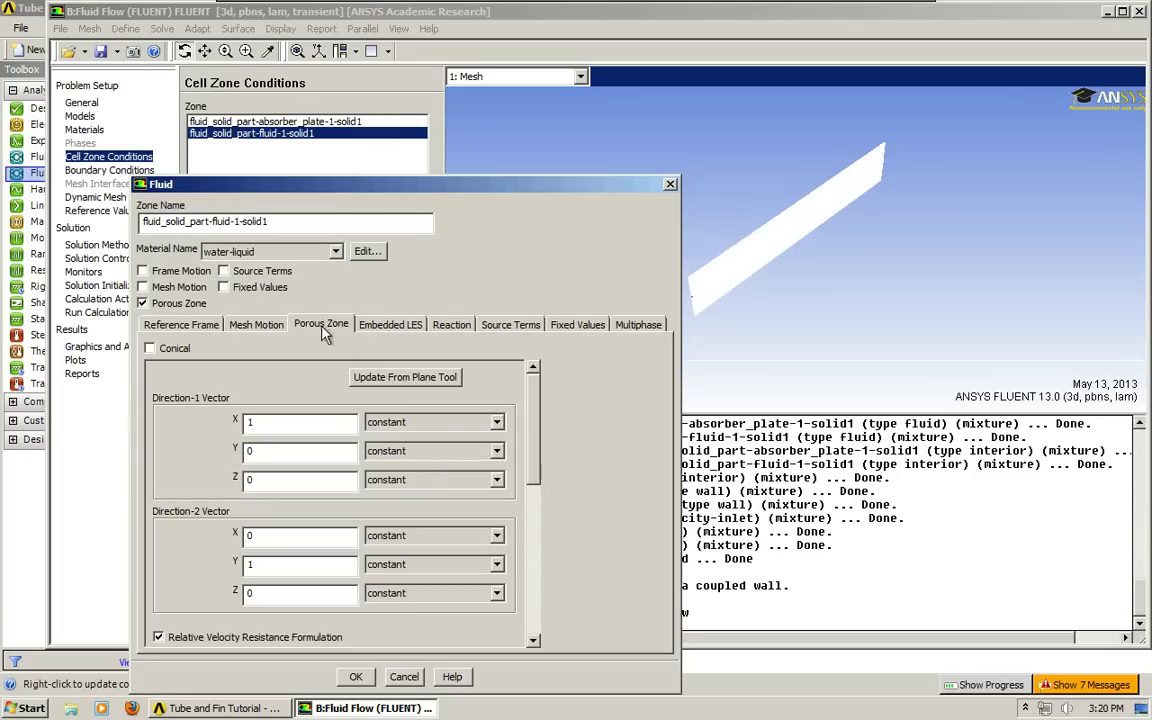
scroll(543, 428, "down", 10)
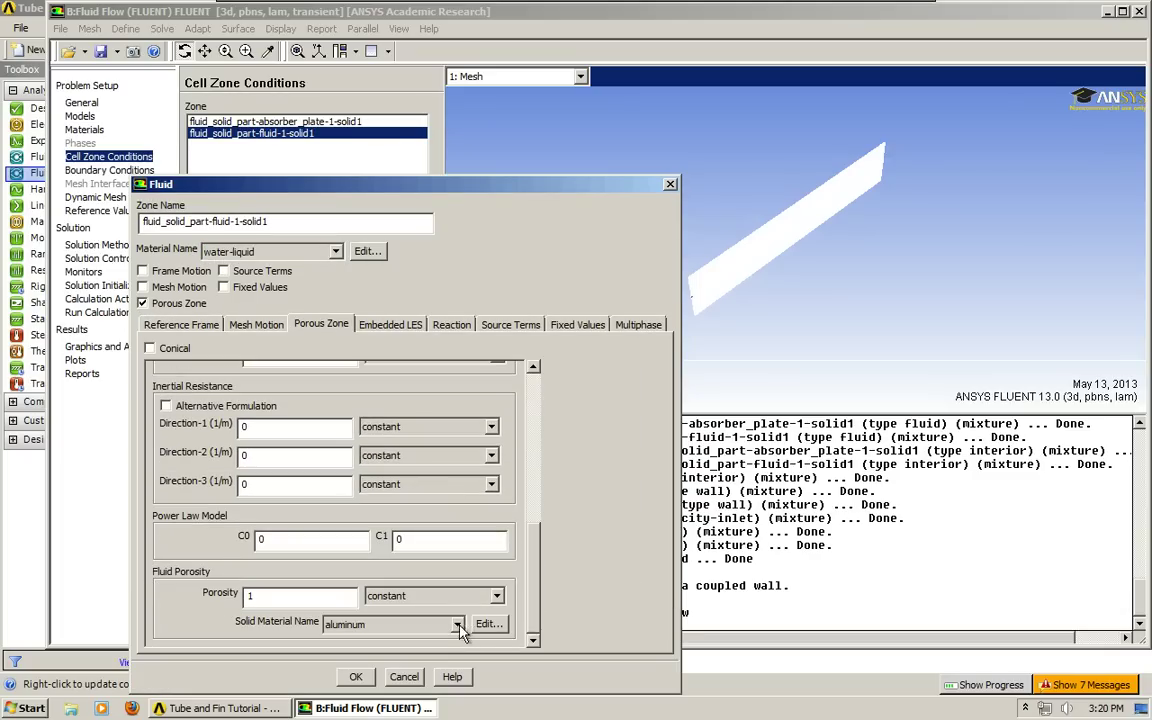
left_click(457, 625)
left_click(390, 642)
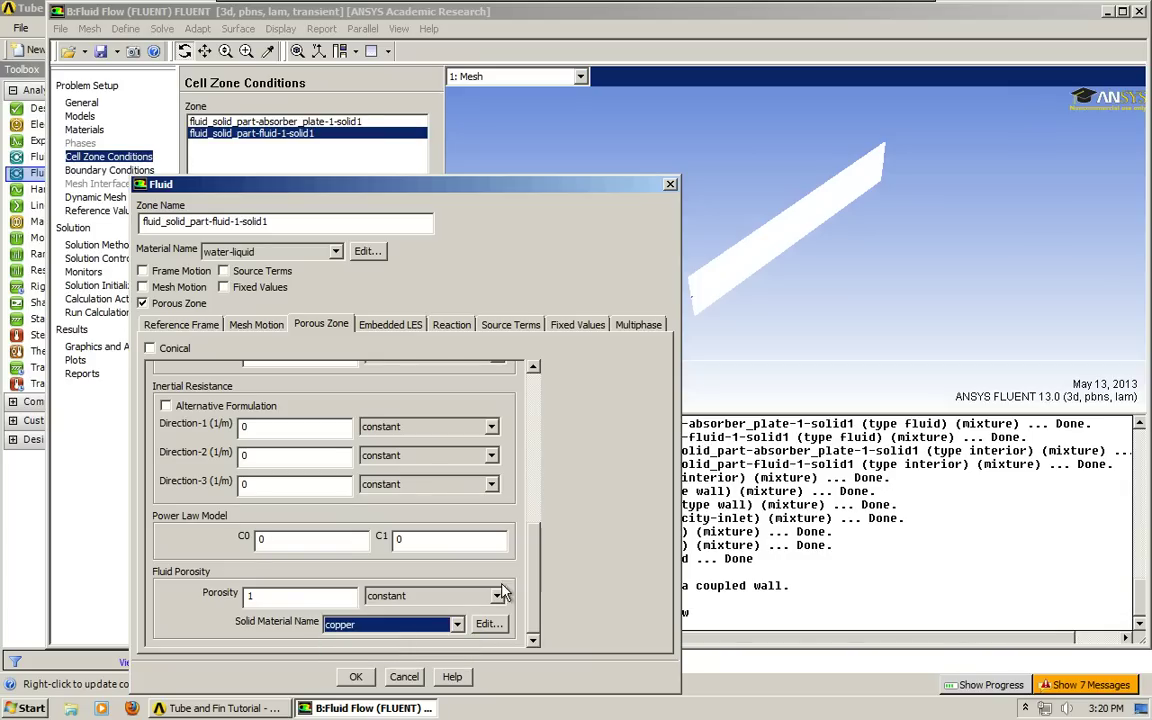
scroll(480, 520, "up", 10)
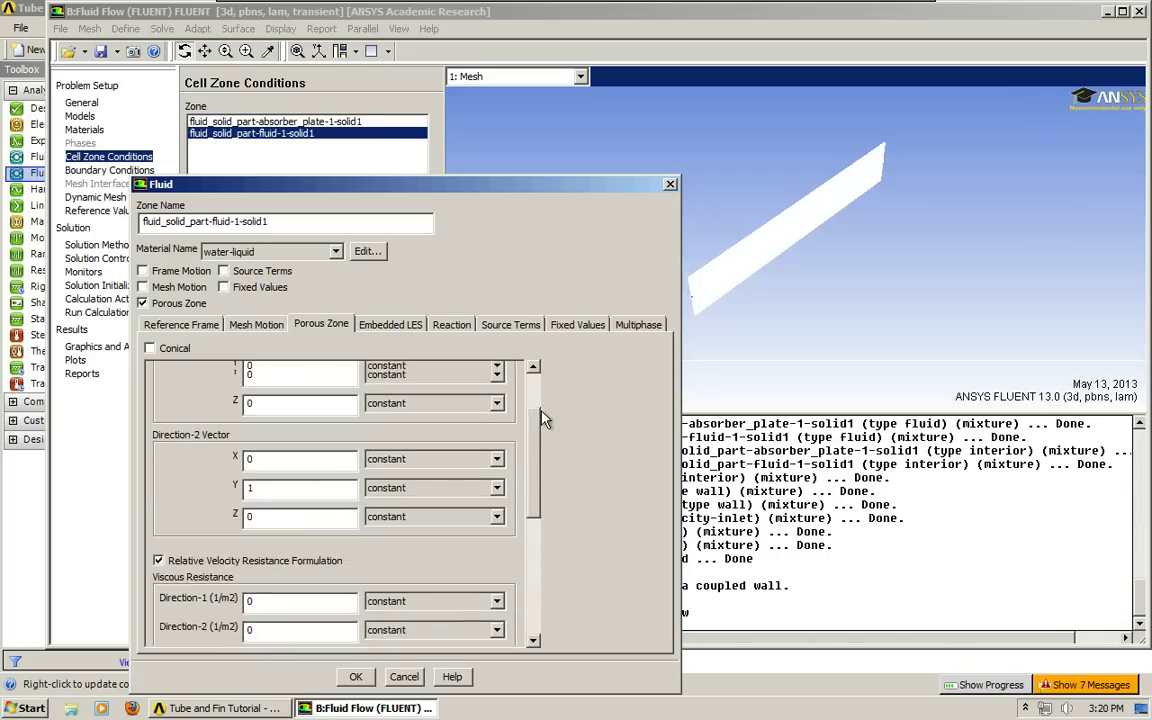
left_click(143, 304)
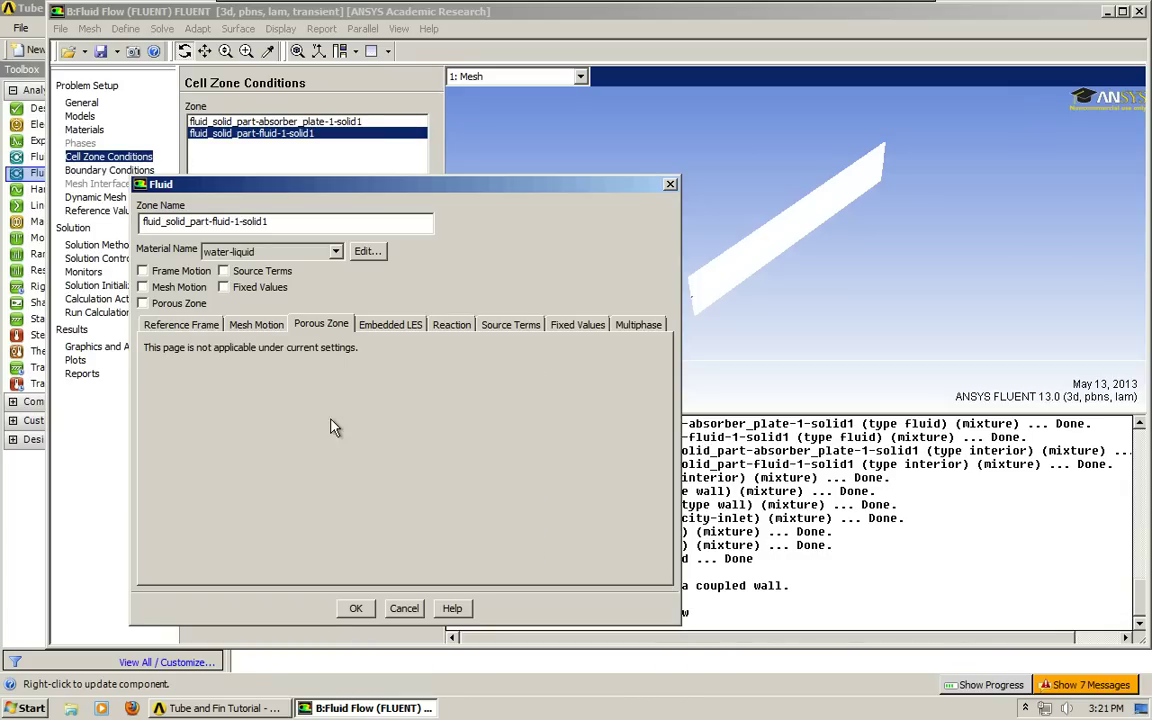
- Apply the edited conditions to the fluid-1-solid1 cell zone
left_click(350, 608)
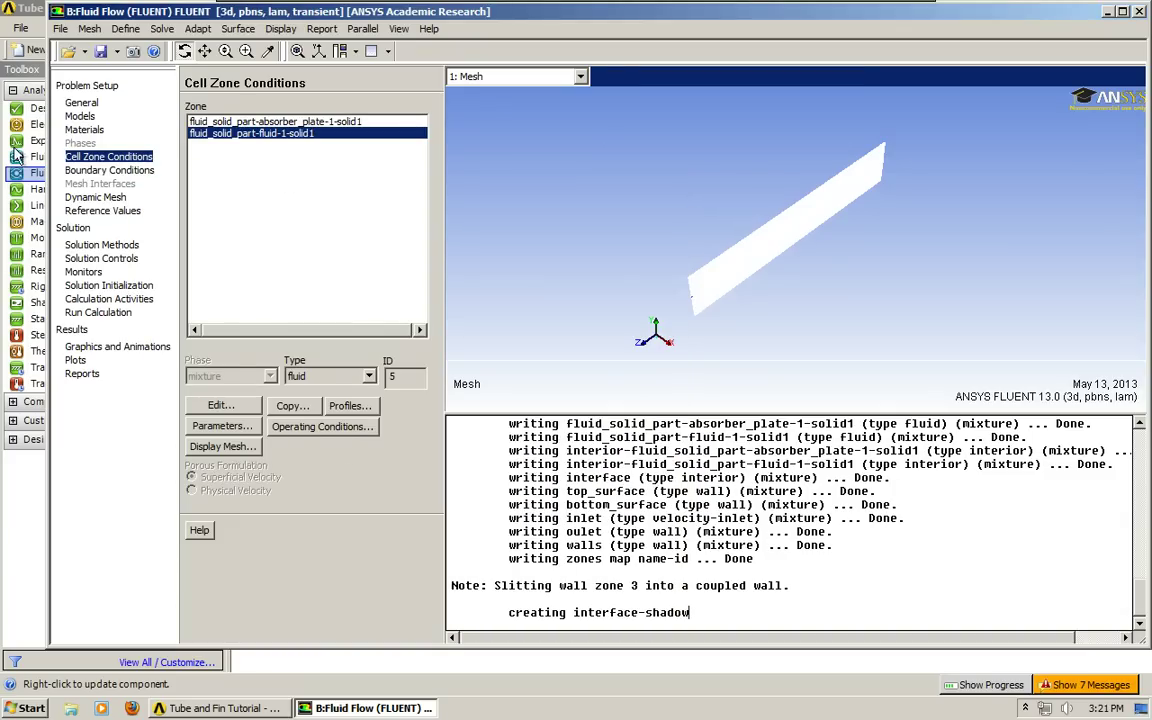
- Give the bottom_surface wall boundary a convection thermal condition with a heat transfer coefficient of 15 W/m2-K
left_click(112, 170)
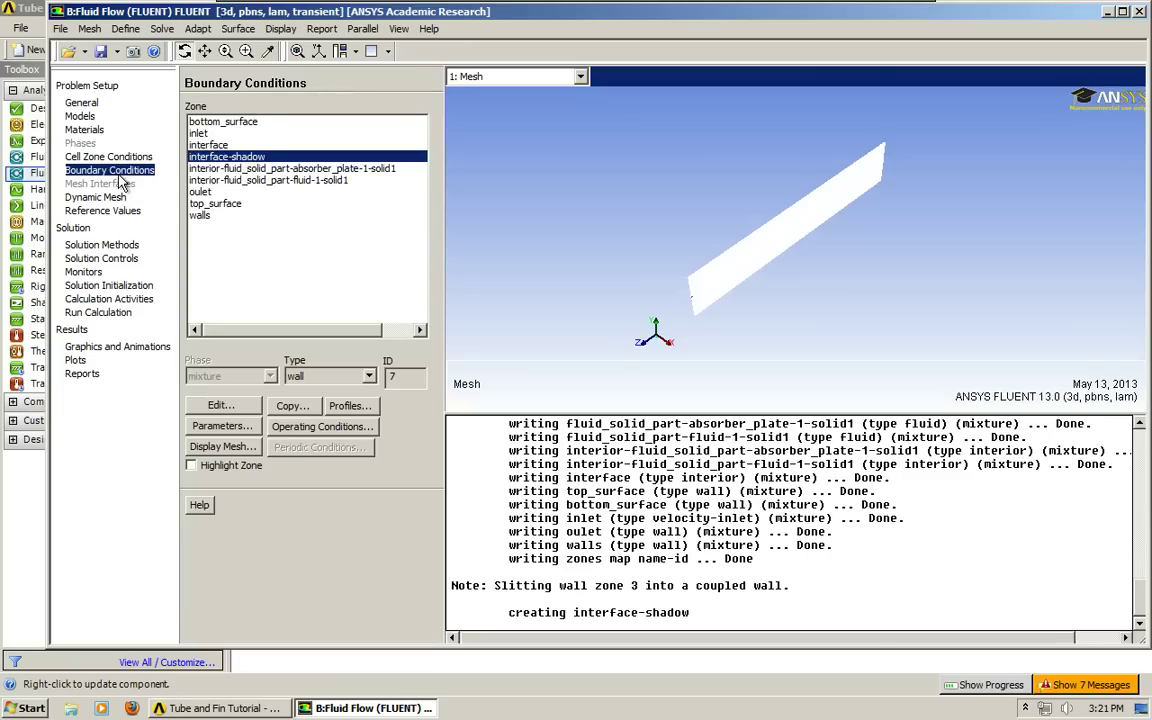
left_click(236, 121)
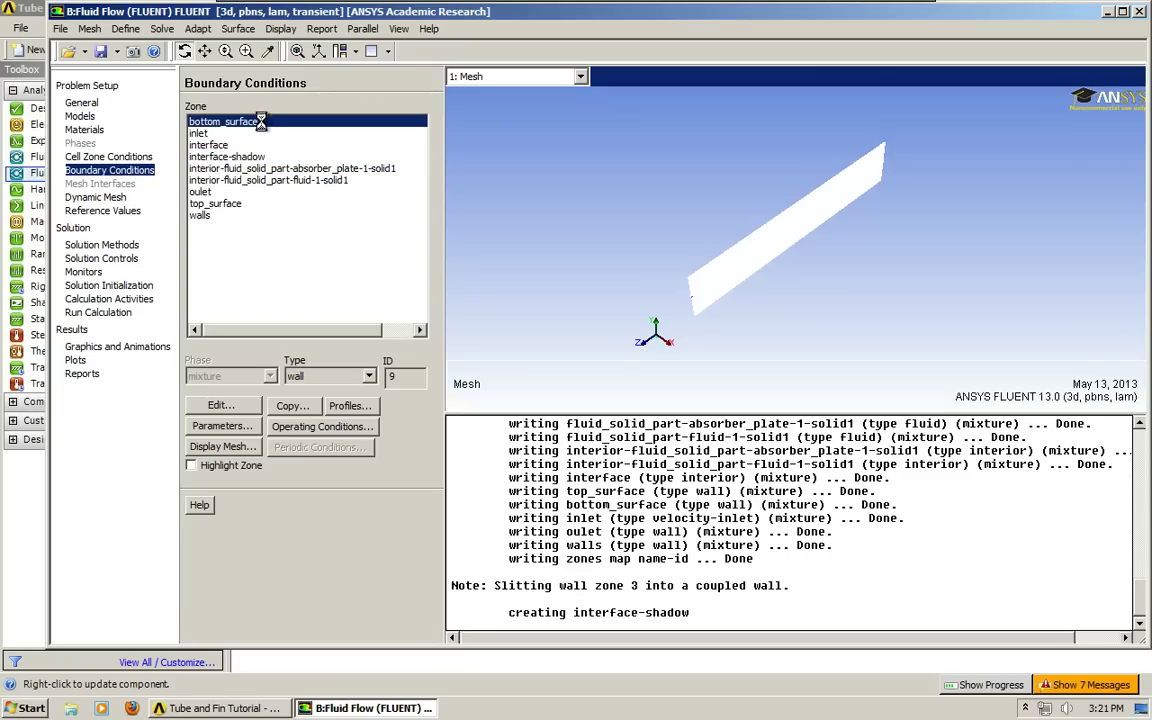
left_click(361, 378)
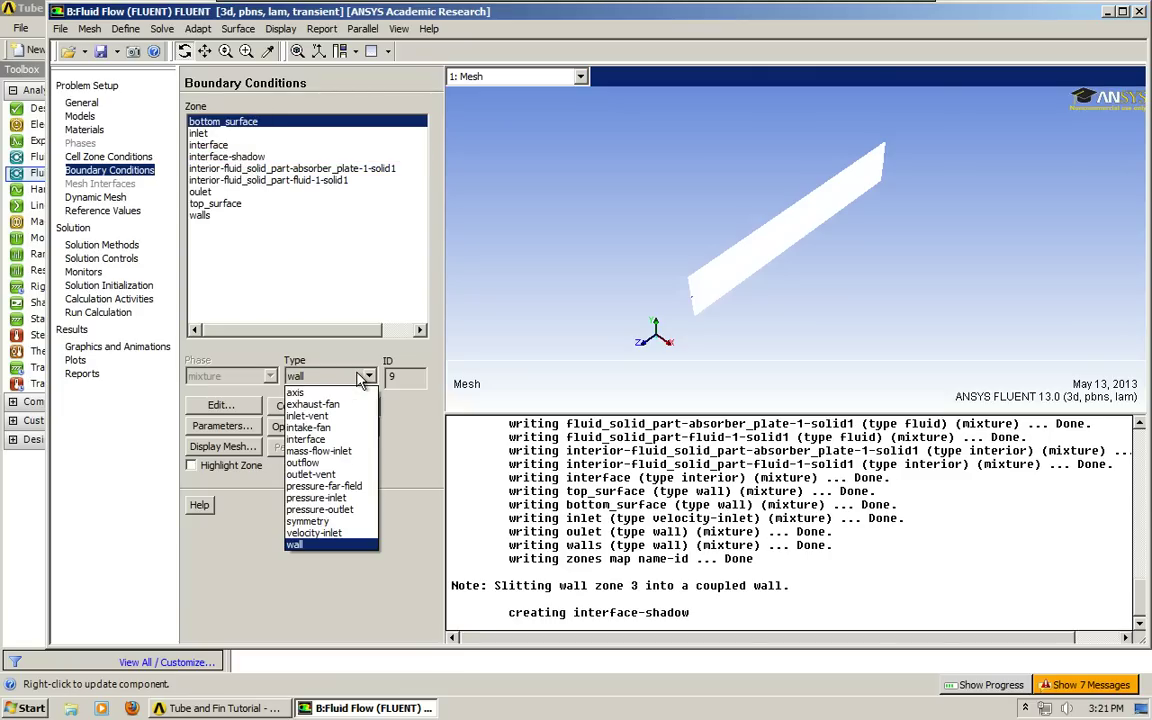
left_click(361, 378)
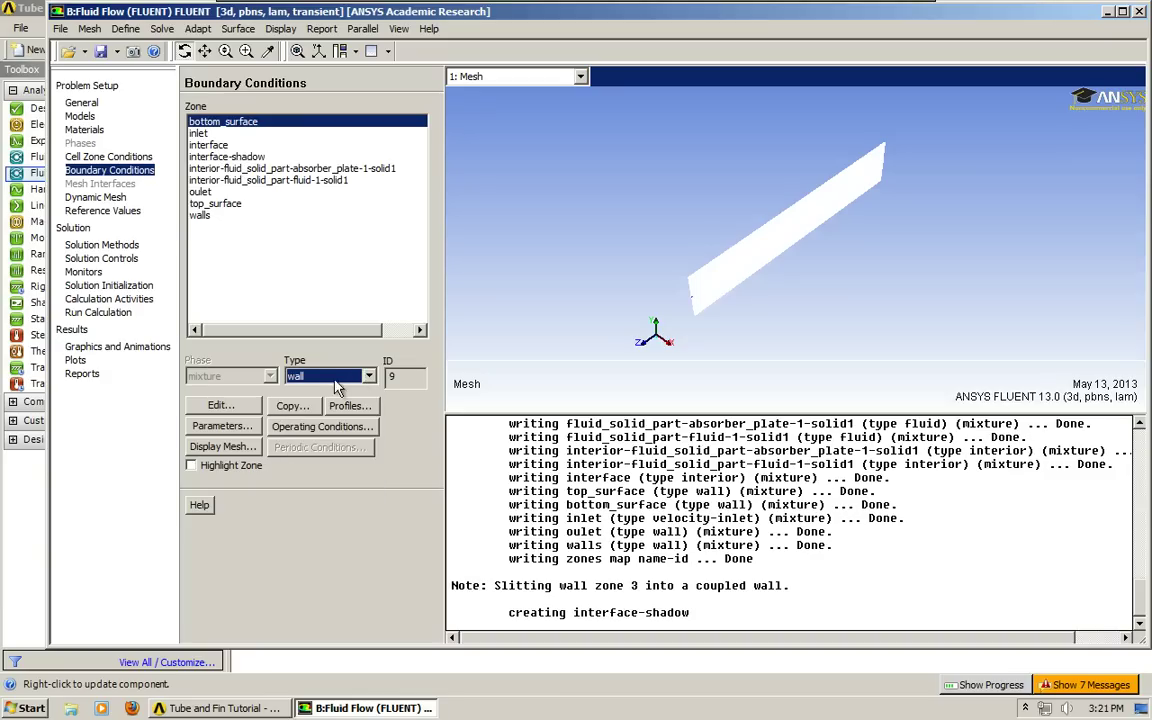
left_click(222, 405)
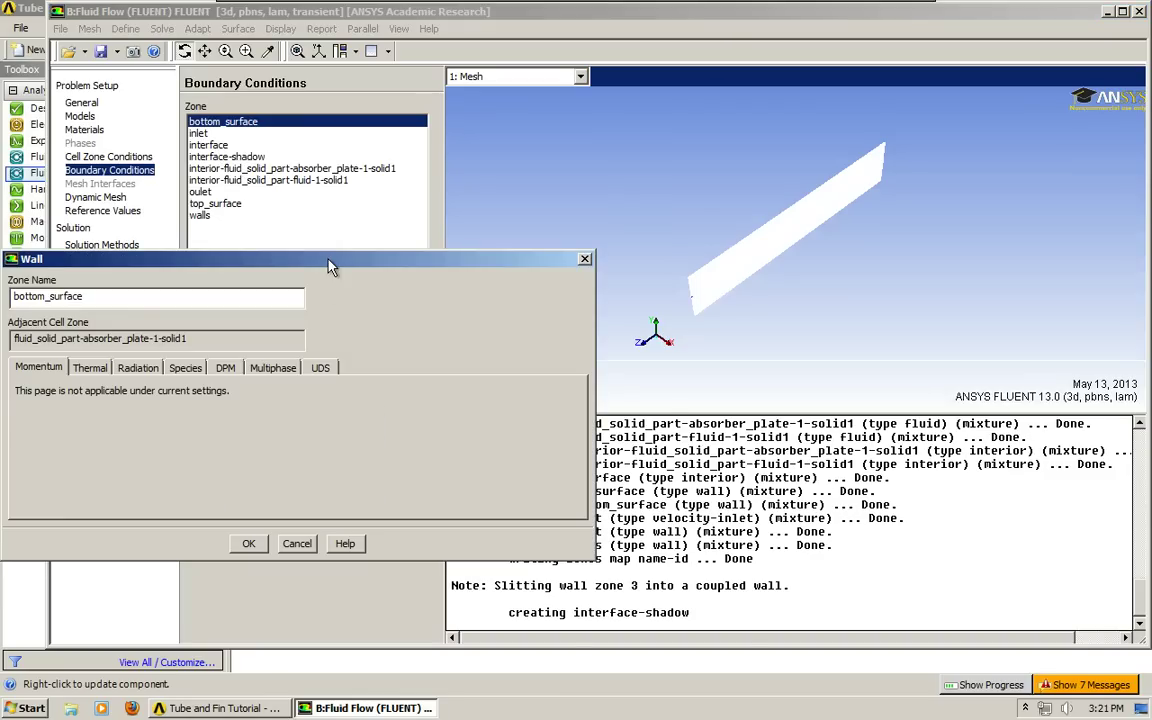
left_click_drag(332, 266, 617, 228)
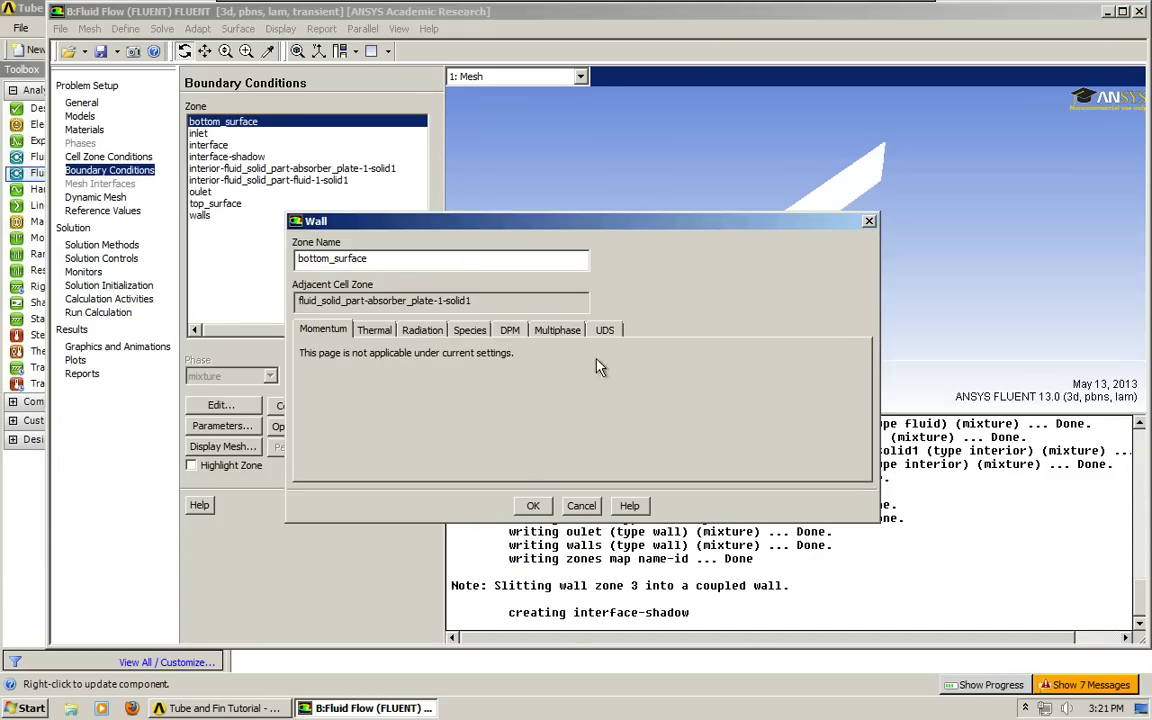
left_click(375, 330)
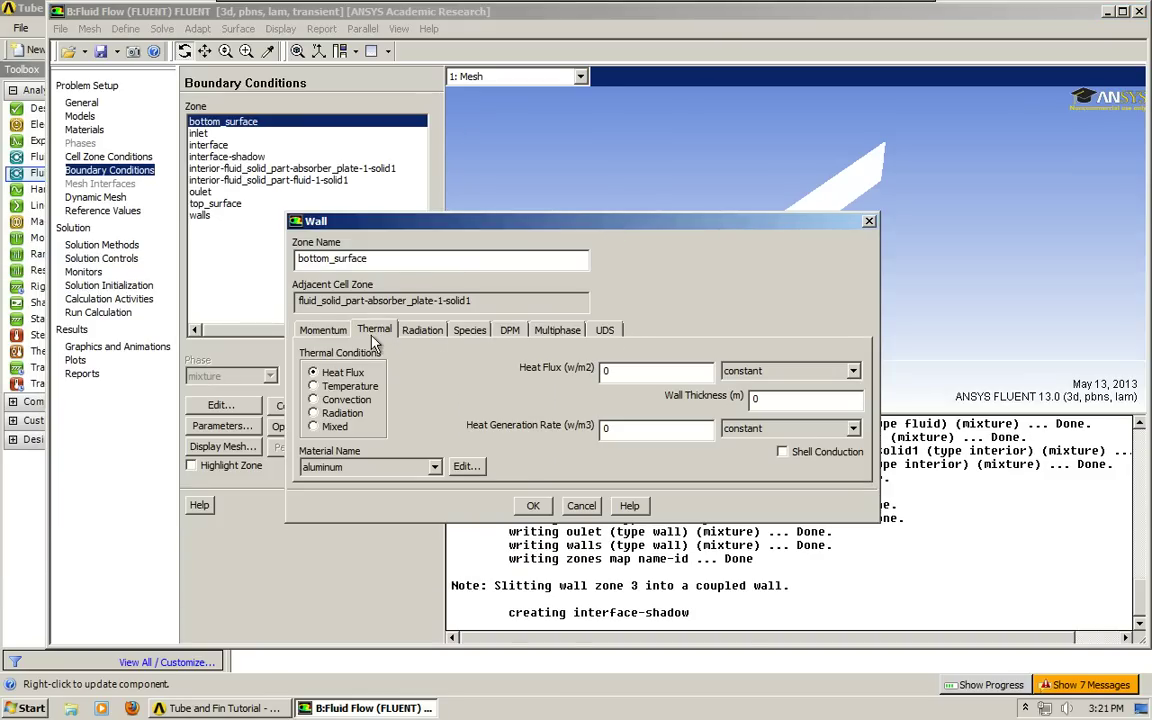
left_click(314, 399)
double_click(660, 371)
type("10")
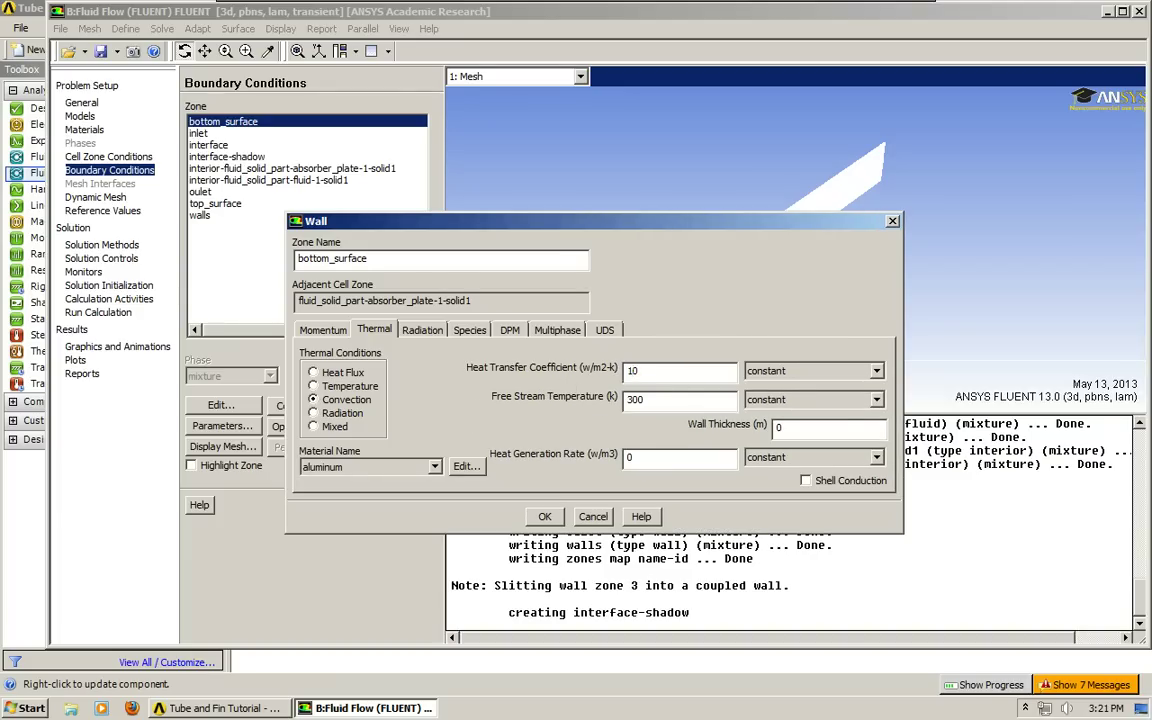
type("0")
- Set the bottom_surface wall's free stream temperature to 293 K and its material to copper, and apply the boundary condition
double_click(657, 402)
type("293")
left_click(400, 466)
left_click(398, 480)
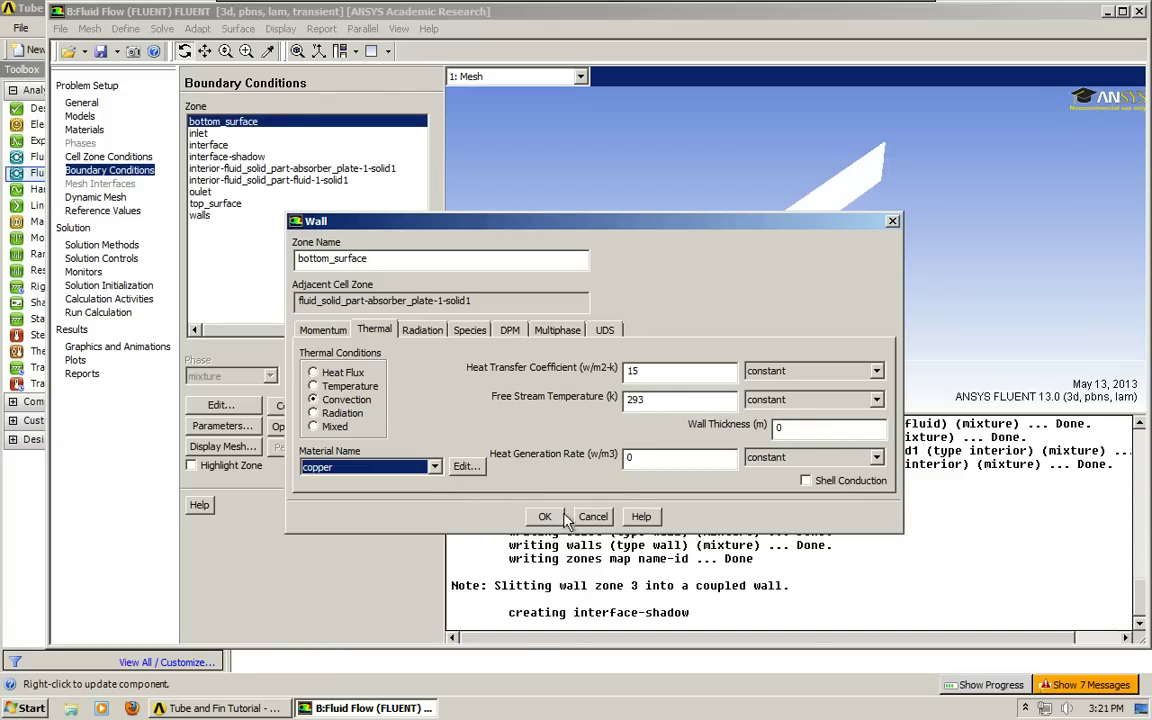
left_click(544, 517)
- Edit the velocity-inlet boundary named inlet and set its velocity magnitude to 0.05 m/s
left_click(199, 133)
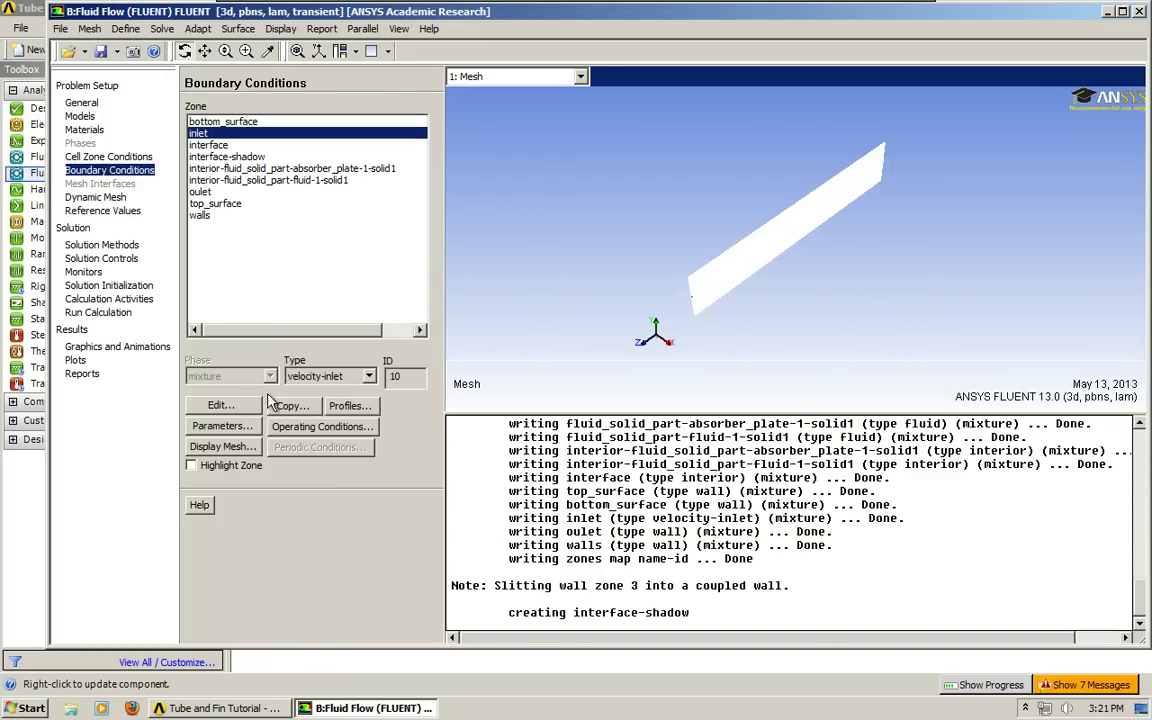
left_click(234, 405)
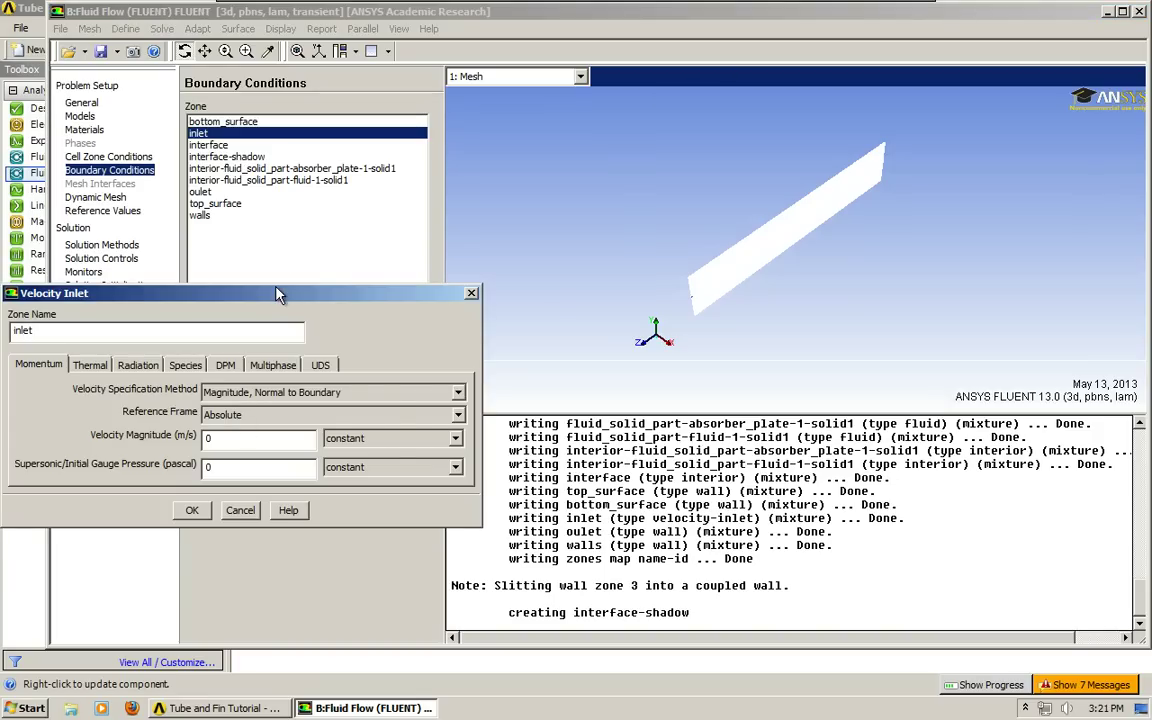
left_click_drag(278, 295, 471, 271)
left_click(285, 341)
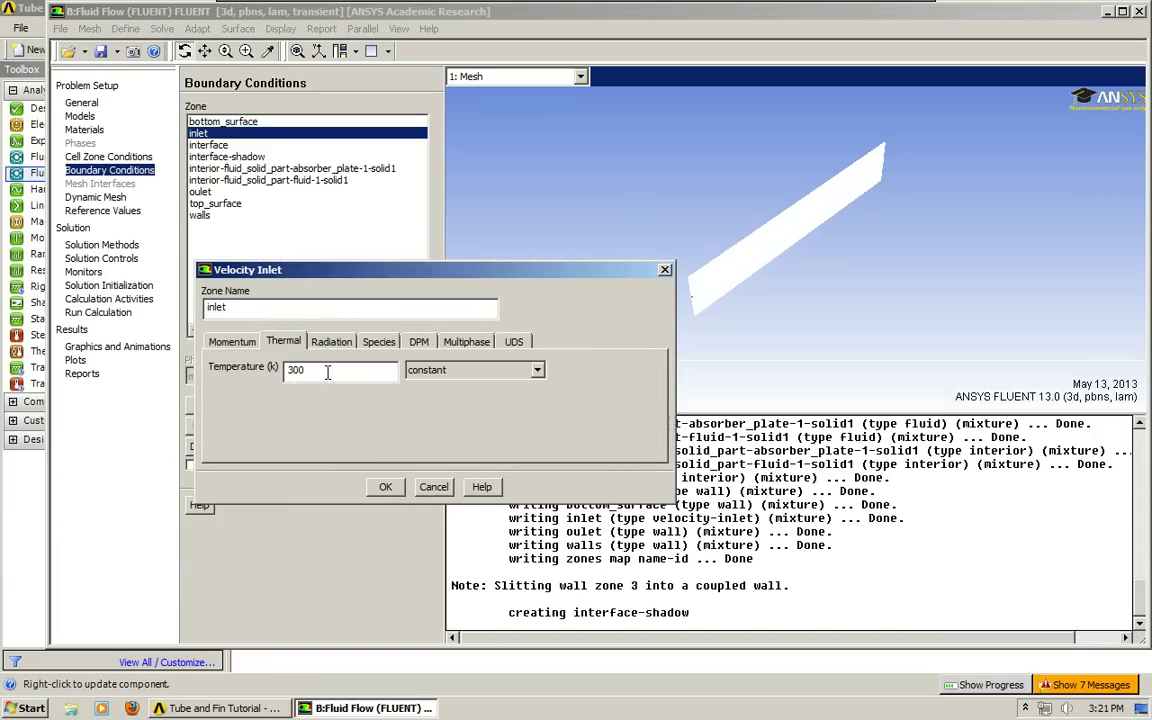
left_click(239, 341)
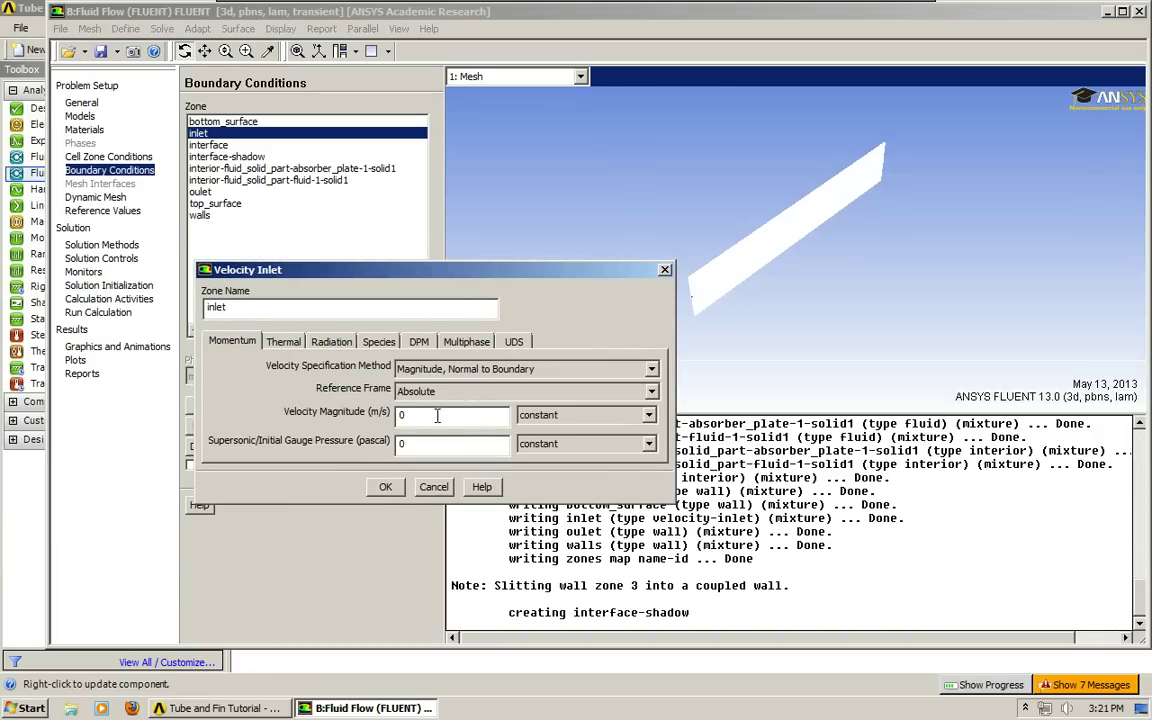
left_click_drag(437, 416, 310, 422)
type(".05")
- Set the inlet boundary's temperature to 293 K and apply its settings
left_click(283, 342)
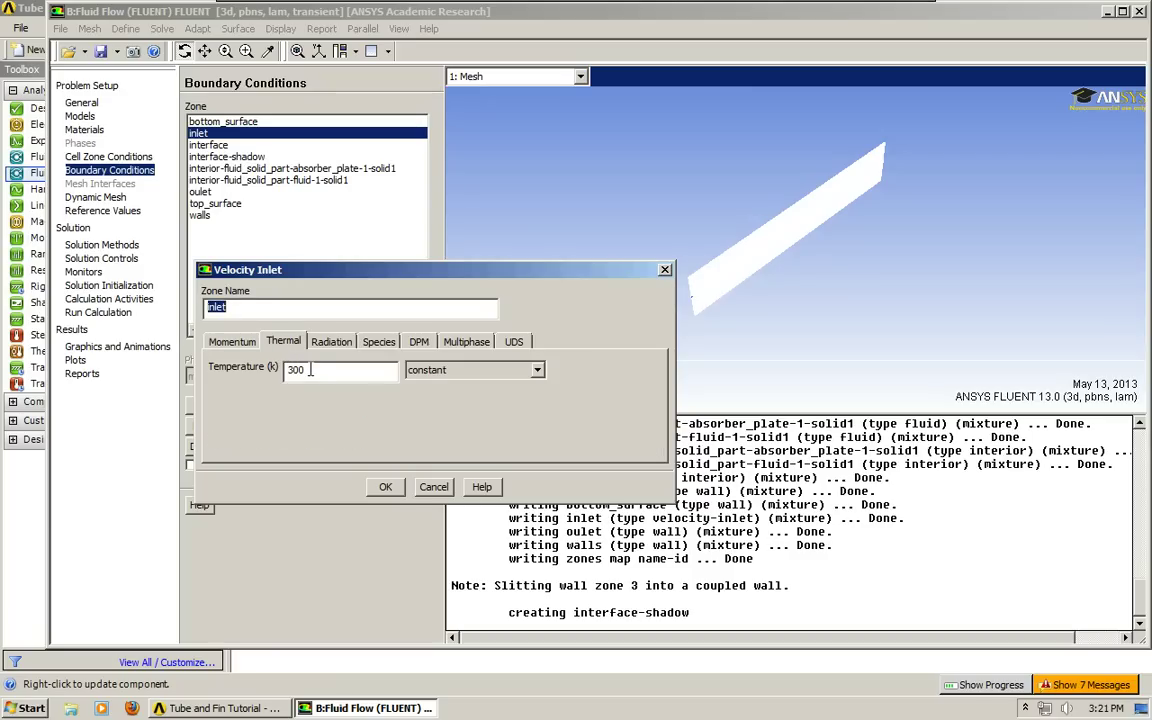
double_click(307, 370)
type("293")
left_click(383, 486)
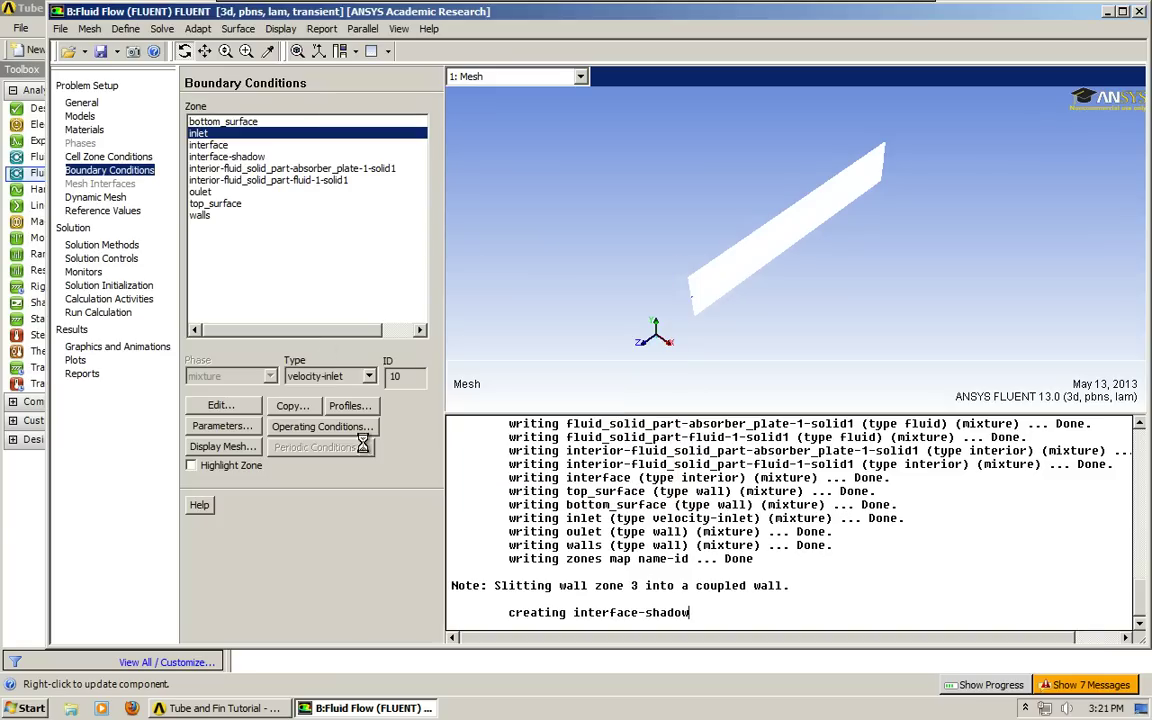
- Review the thermal condition and material of the interface wall boundary and accept the settings
left_click(216, 145)
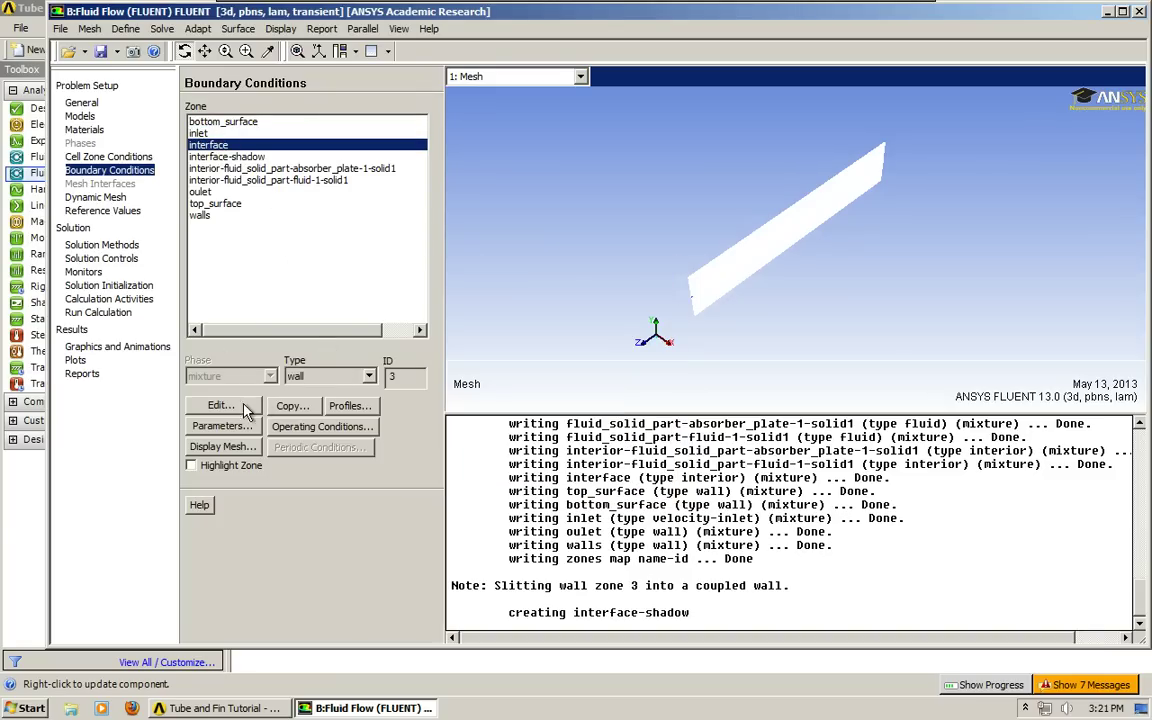
left_click(221, 405)
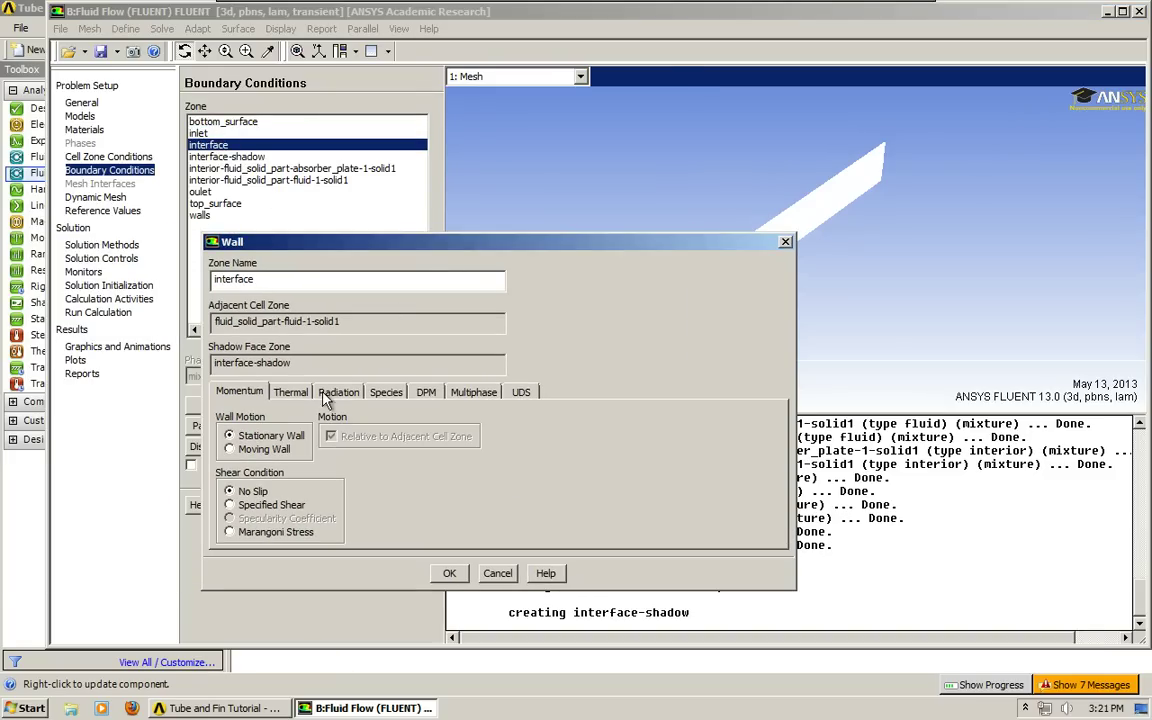
left_click(292, 391)
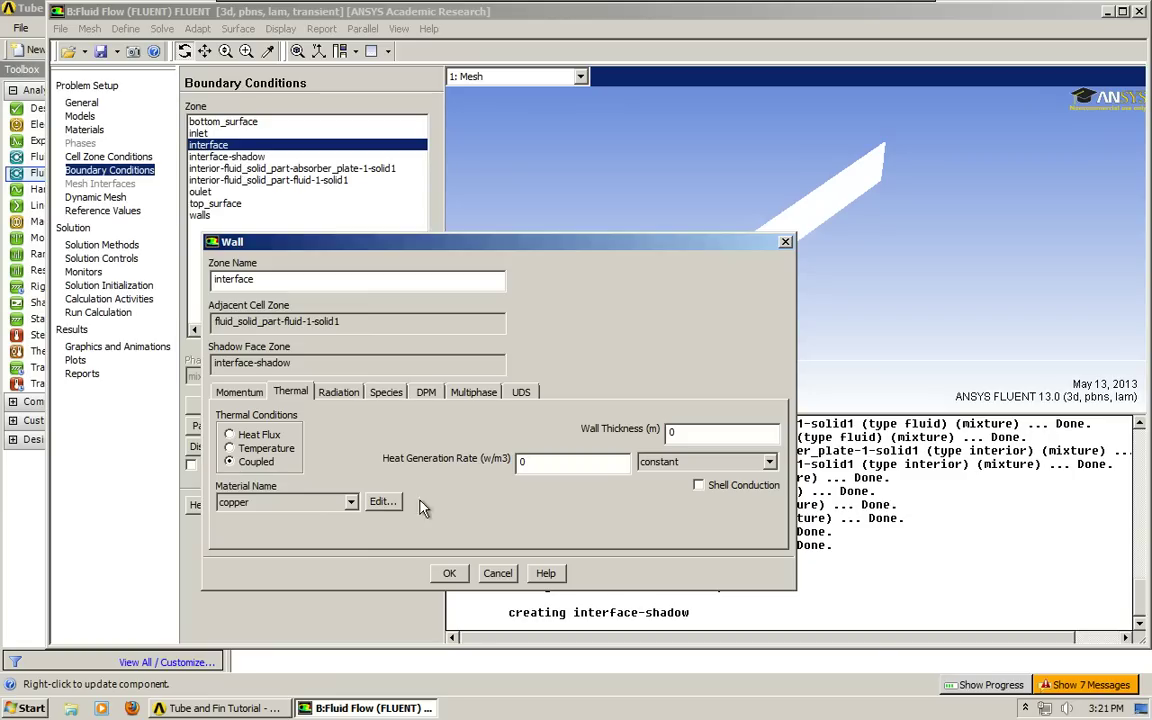
left_click(449, 573)
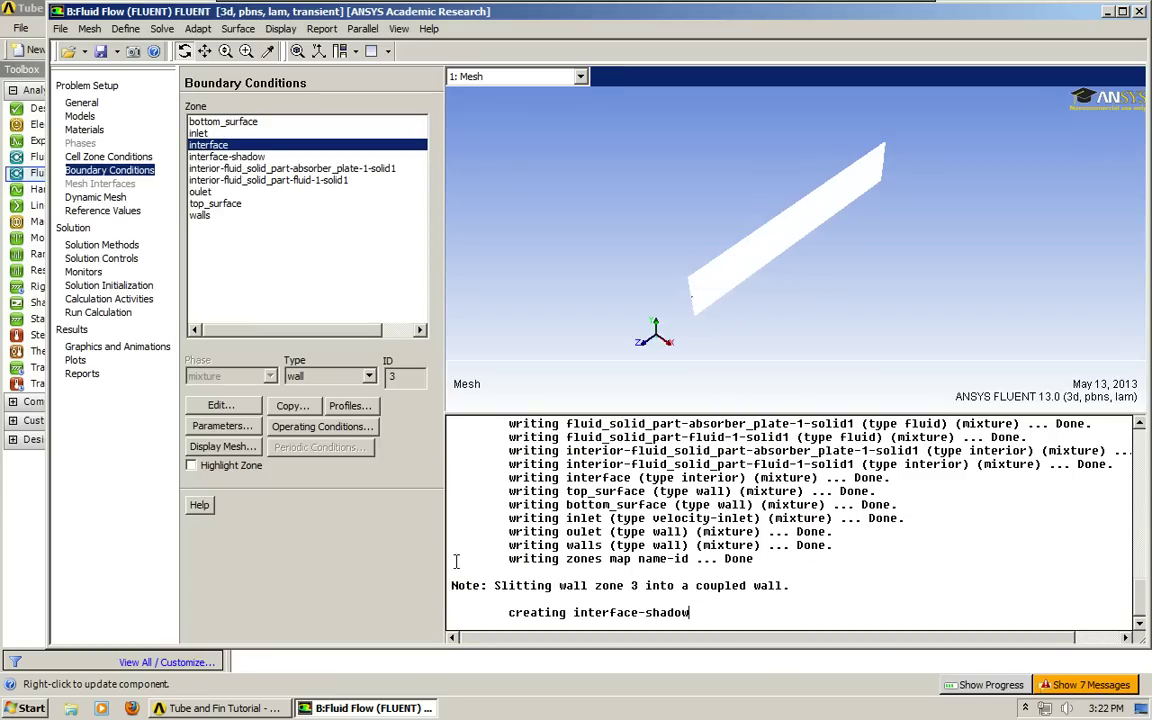
- Change the oulet boundary's type from wall to outflow and confirm the change
left_click(231, 170)
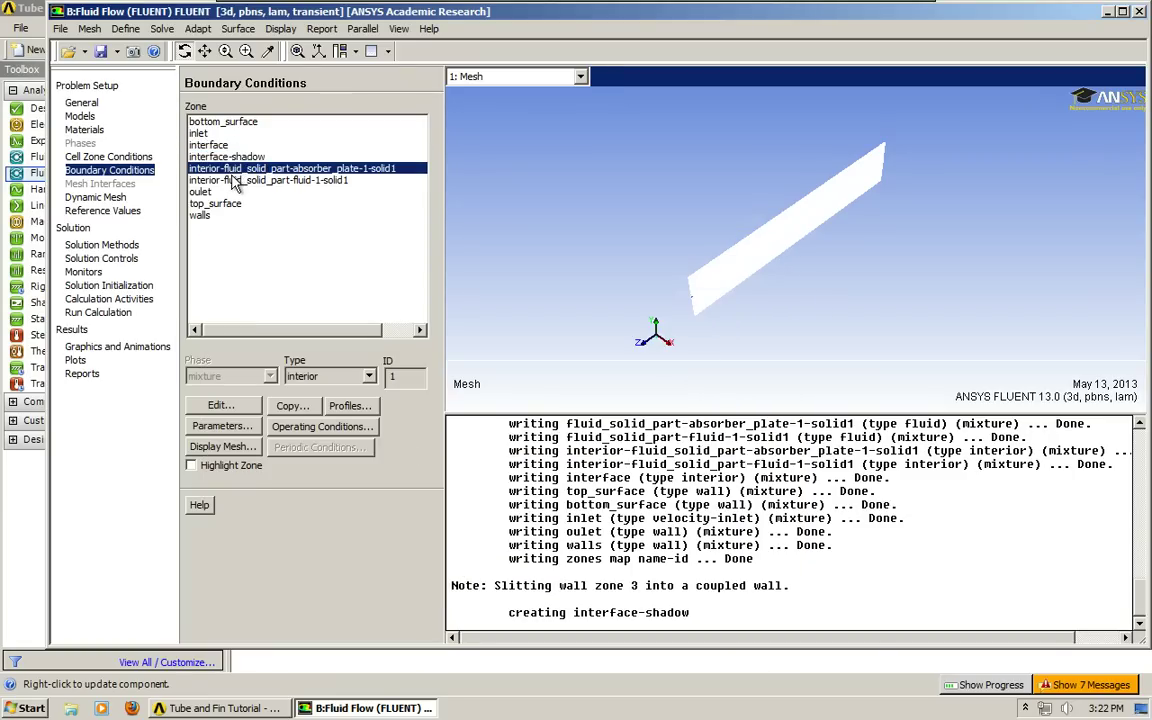
left_click(205, 180)
left_click(198, 191)
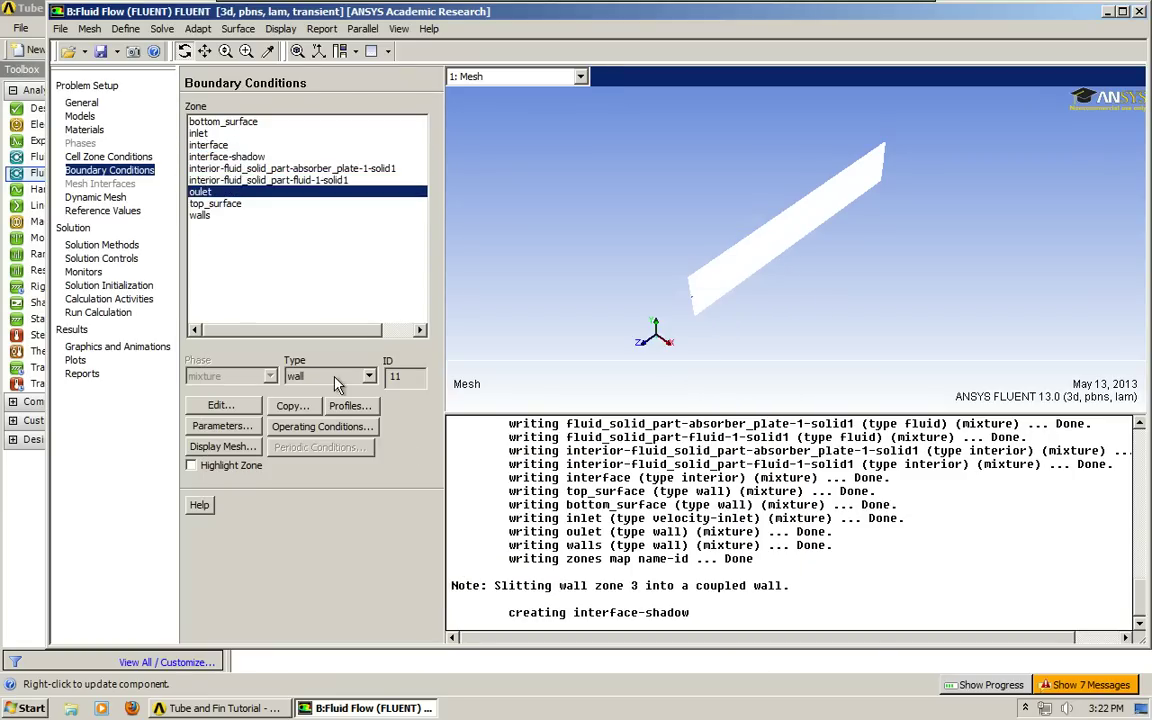
left_click(305, 376)
left_click(323, 464)
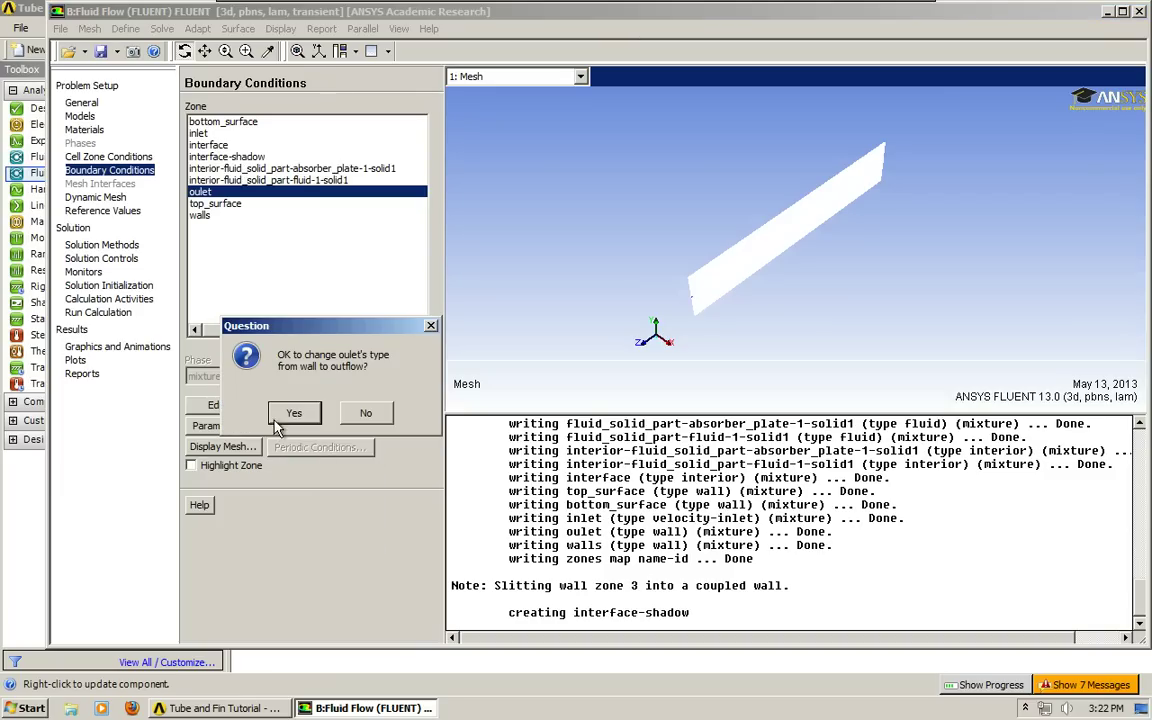
left_click(296, 409)
left_click(290, 426)
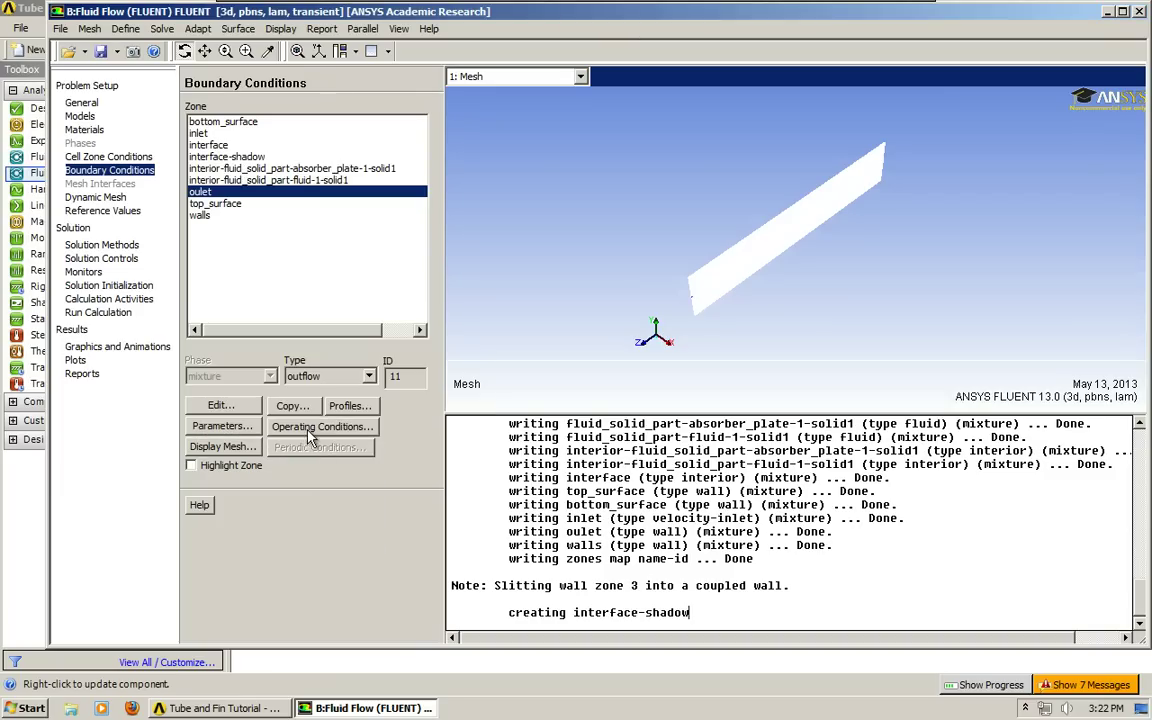
- Set the top_surface wall's heat flux to 800 W/m2 and its material to copper, and apply the settings
left_click(230, 205)
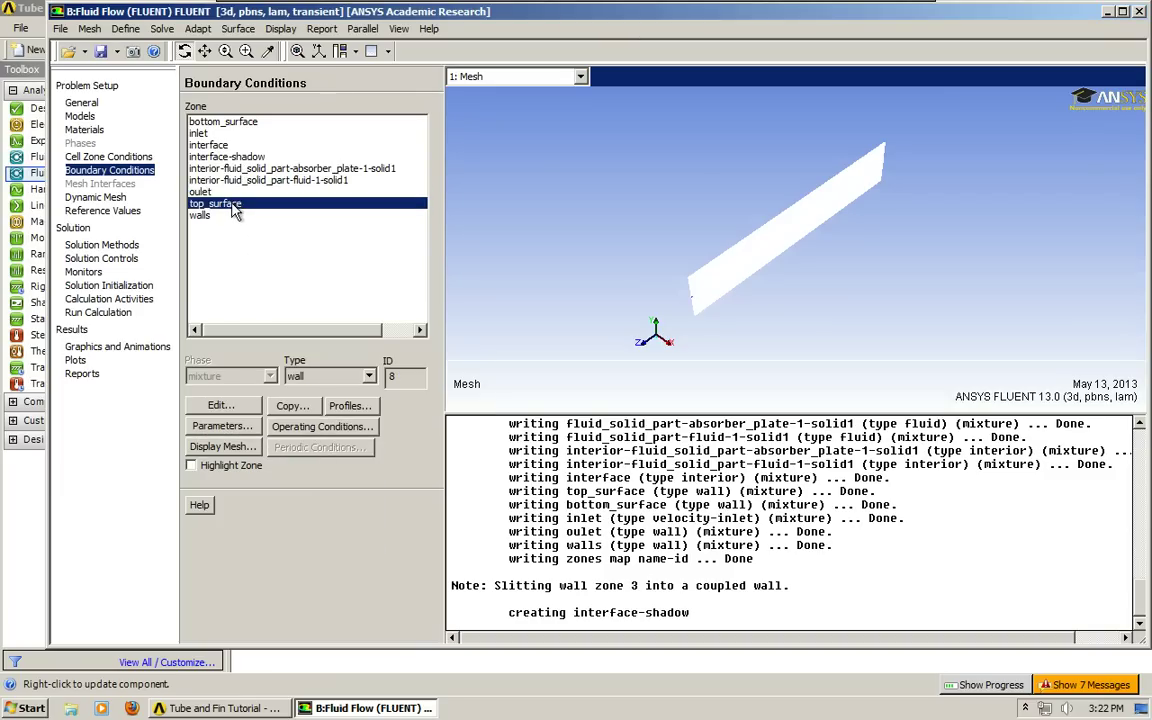
left_click(219, 406)
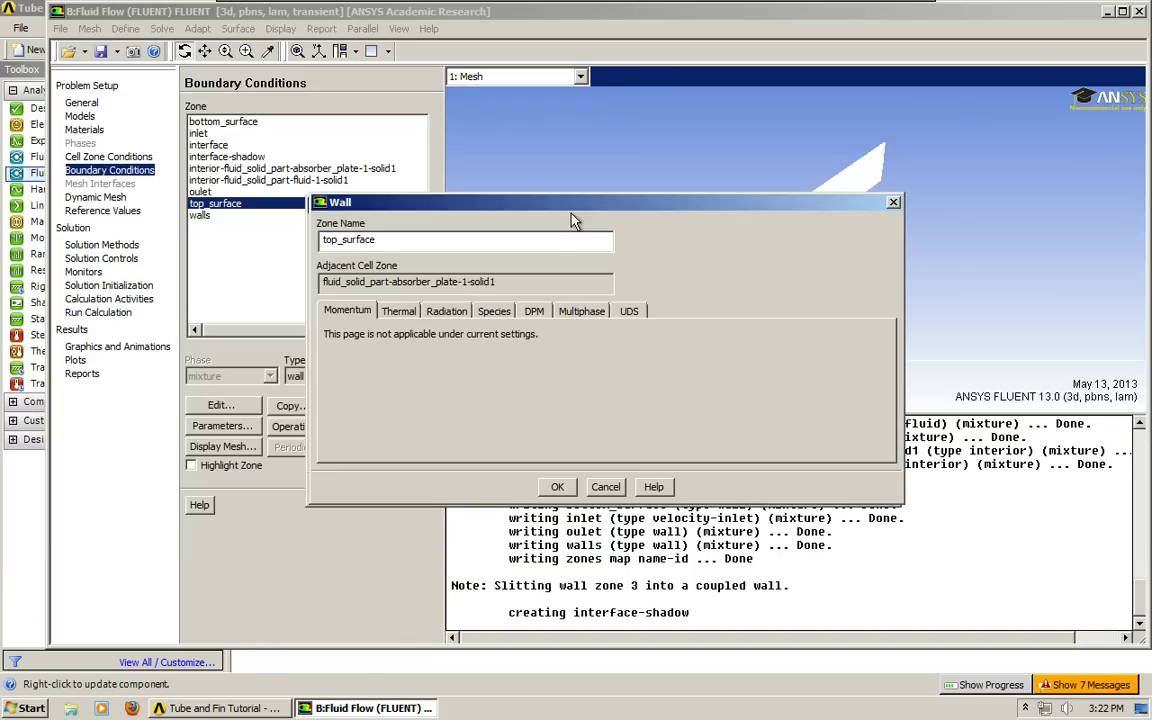
left_click(398, 311)
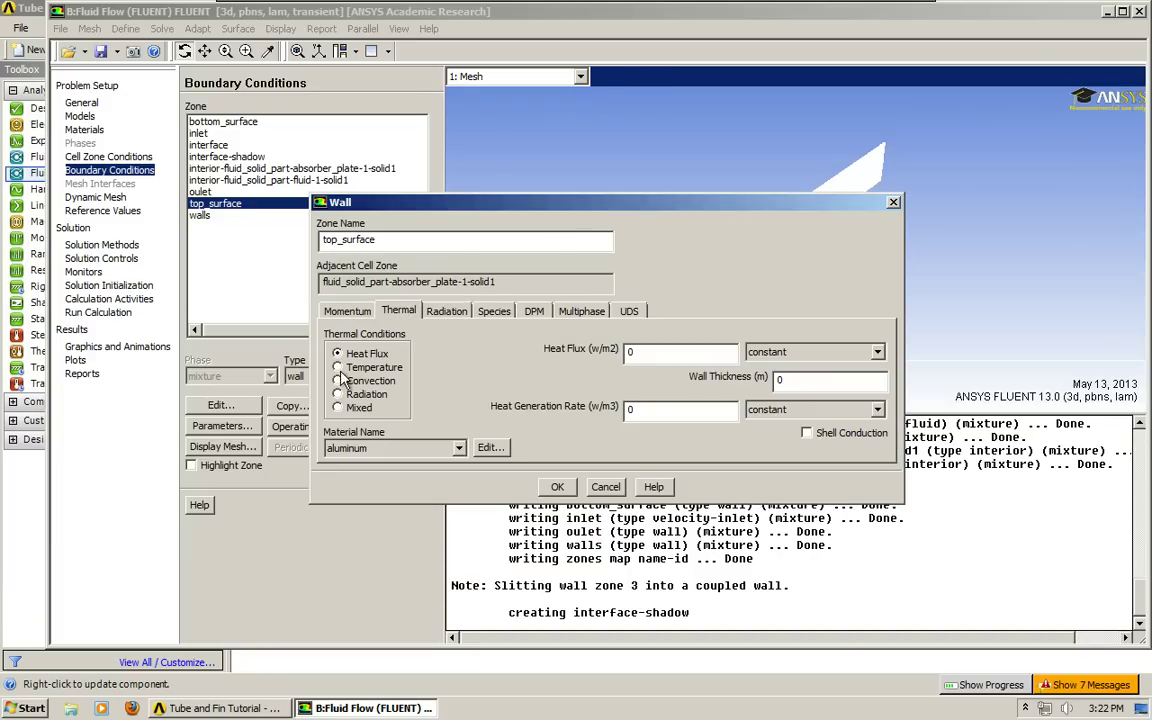
double_click(633, 352)
type("800")
left_click(400, 448)
left_click(392, 465)
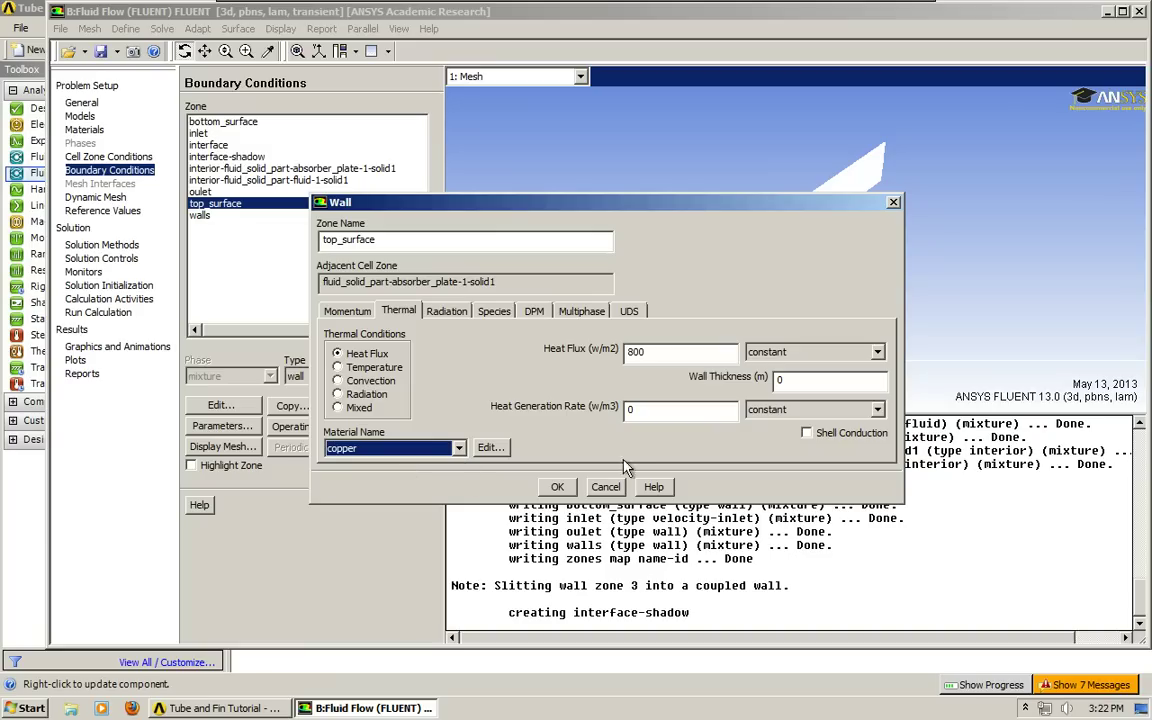
left_click(557, 487)
- Give the walls boundary a convection condition with heat transfer coefficient 15 W/m2-K, free stream temperature 293 K and copper as material
left_click(196, 215)
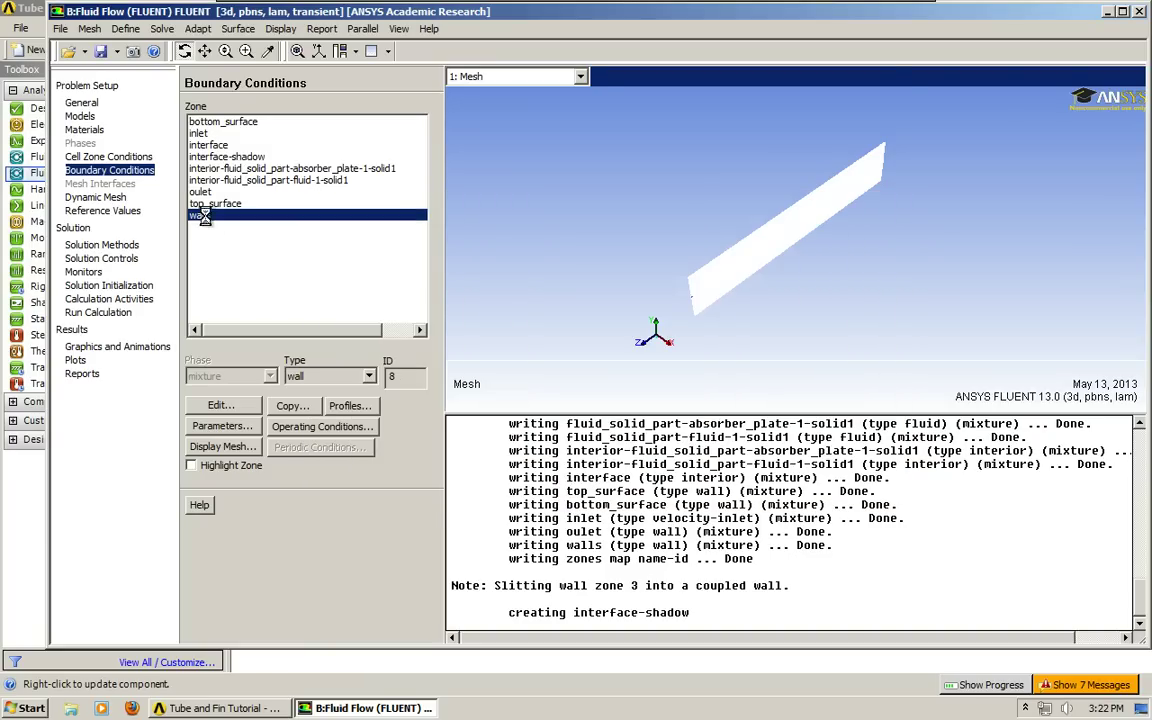
left_click(220, 405)
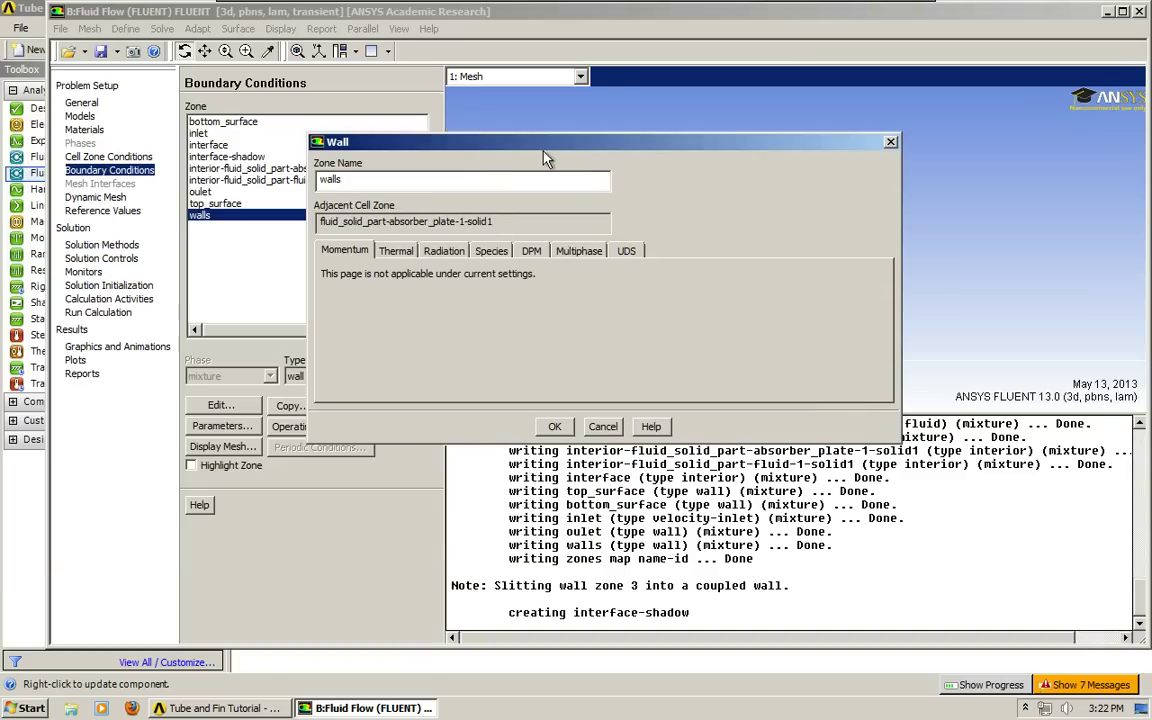
left_click(395, 250)
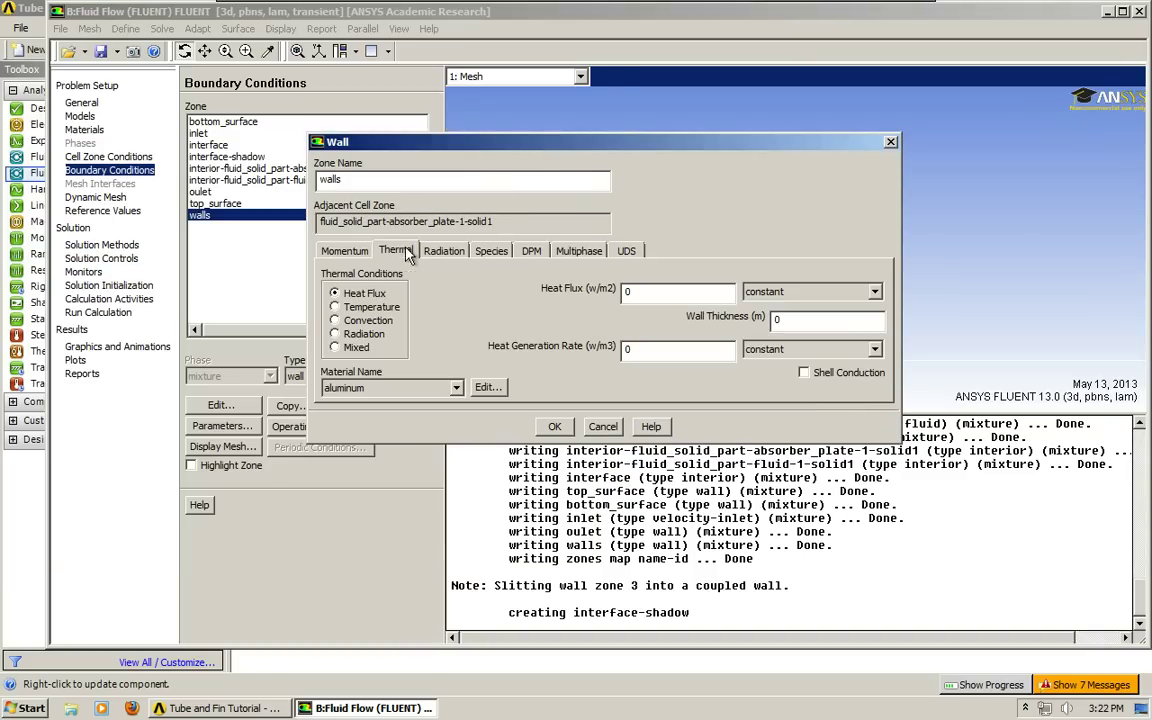
left_click(336, 320)
type("15")
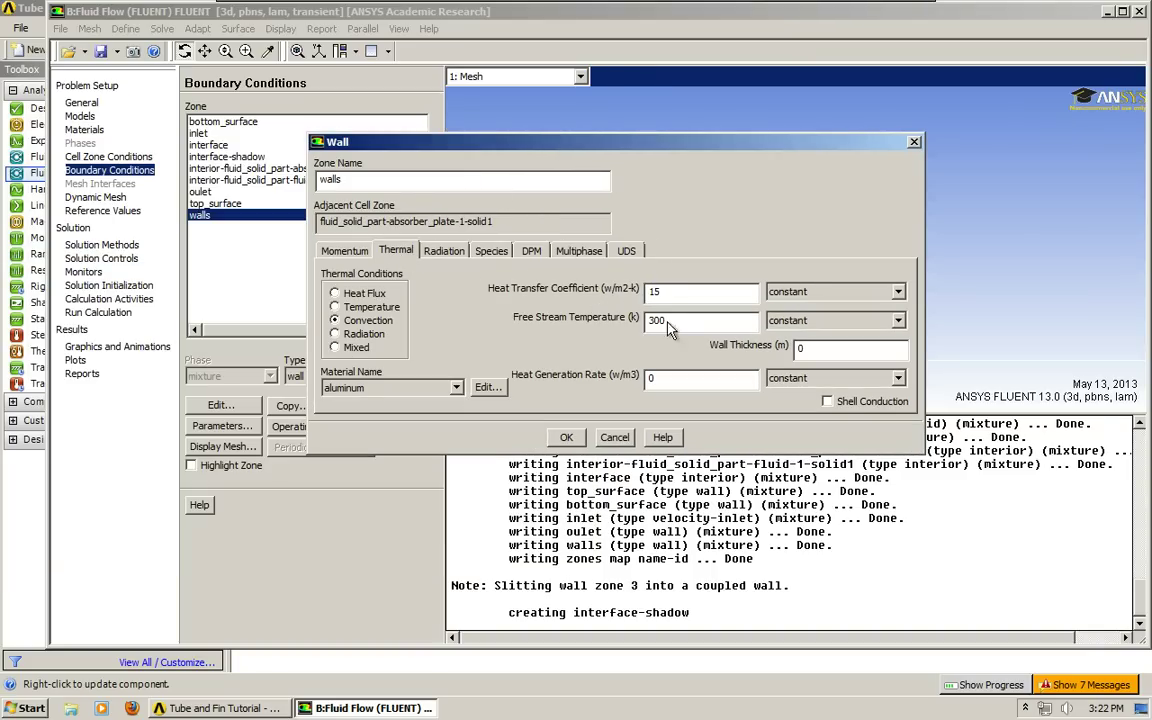
key("Tab")
type("2")
left_click(455, 388)
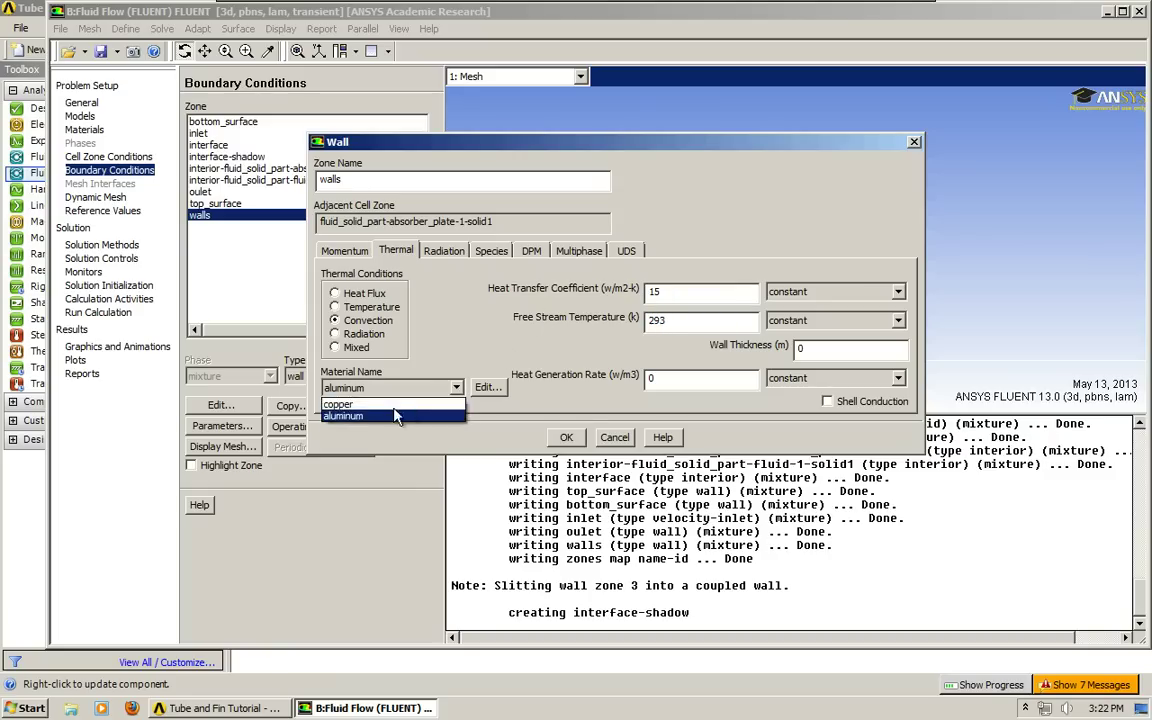
left_click(370, 398)
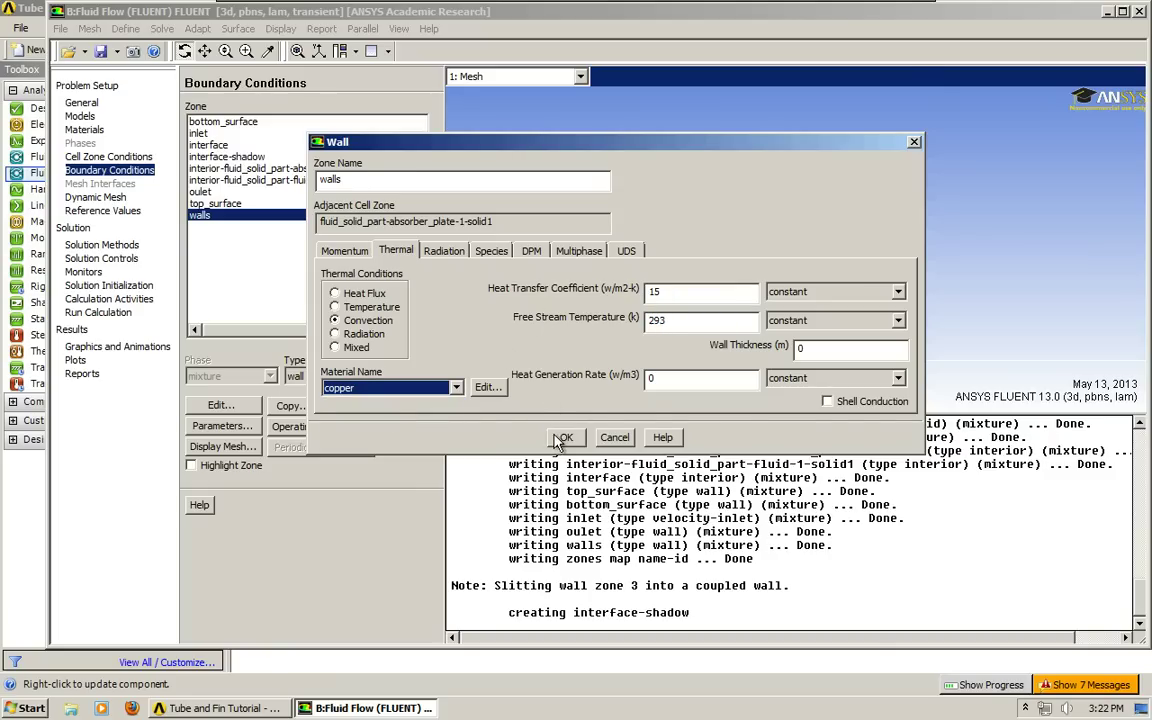
left_click(566, 437)
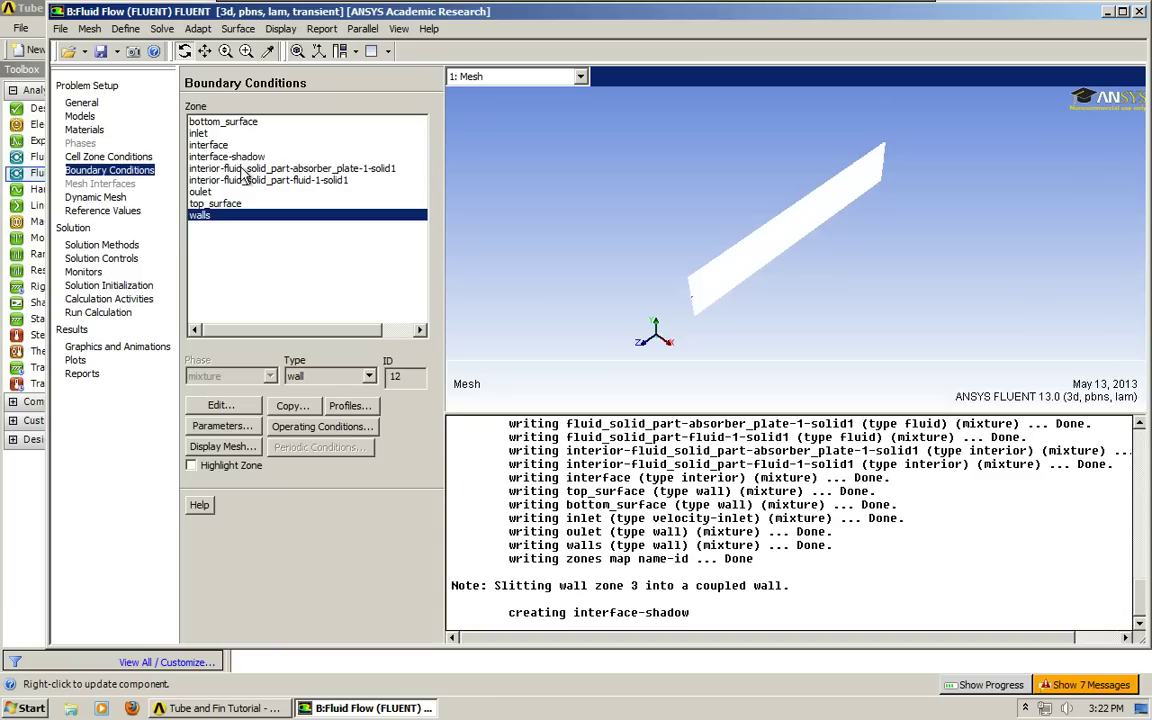
- Delete the unused aluminum and air from the case's materials
left_click(83, 129)
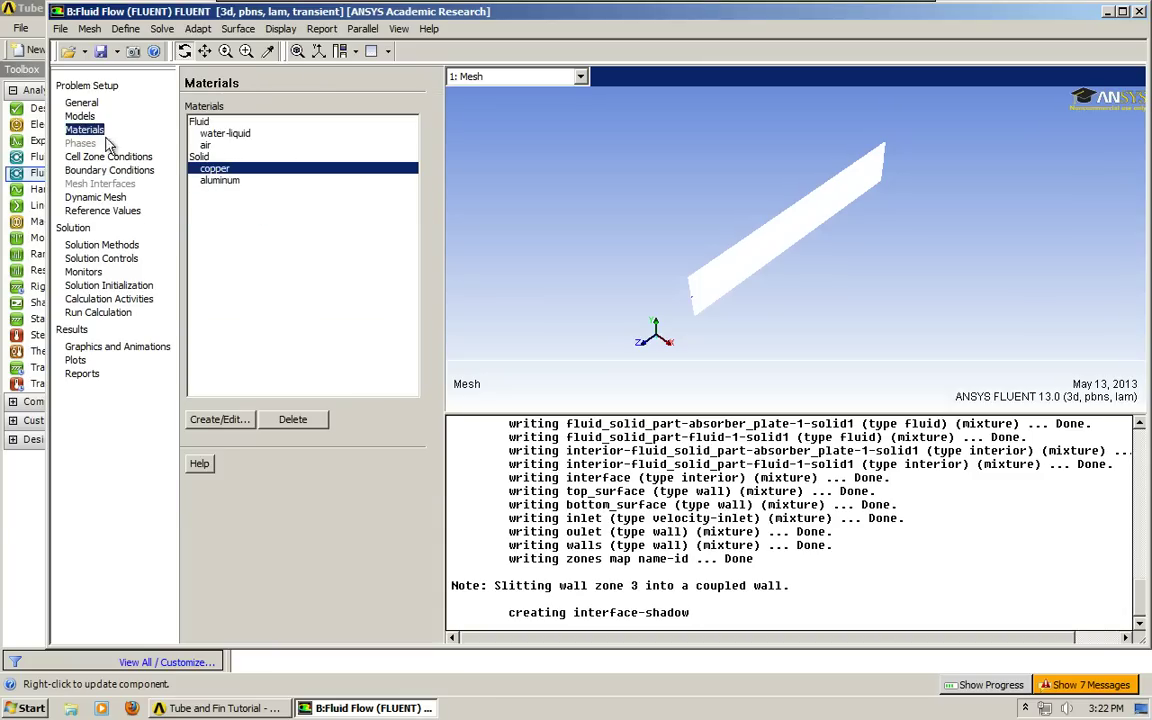
left_click(76, 168)
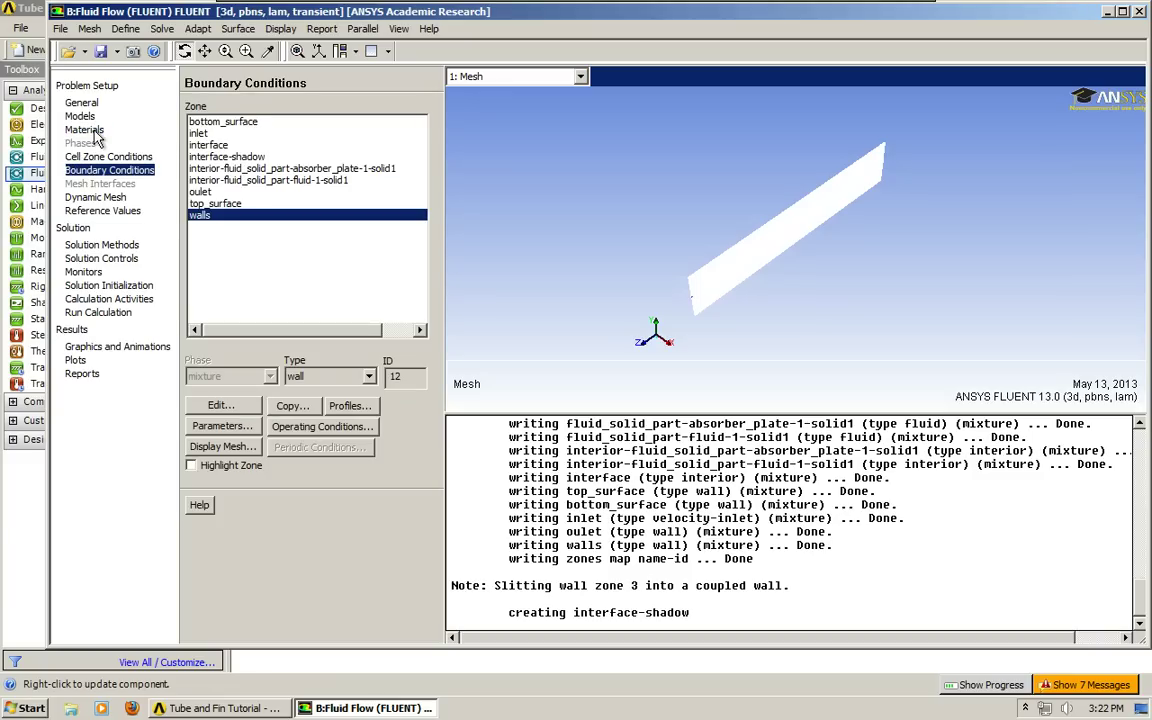
left_click(90, 130)
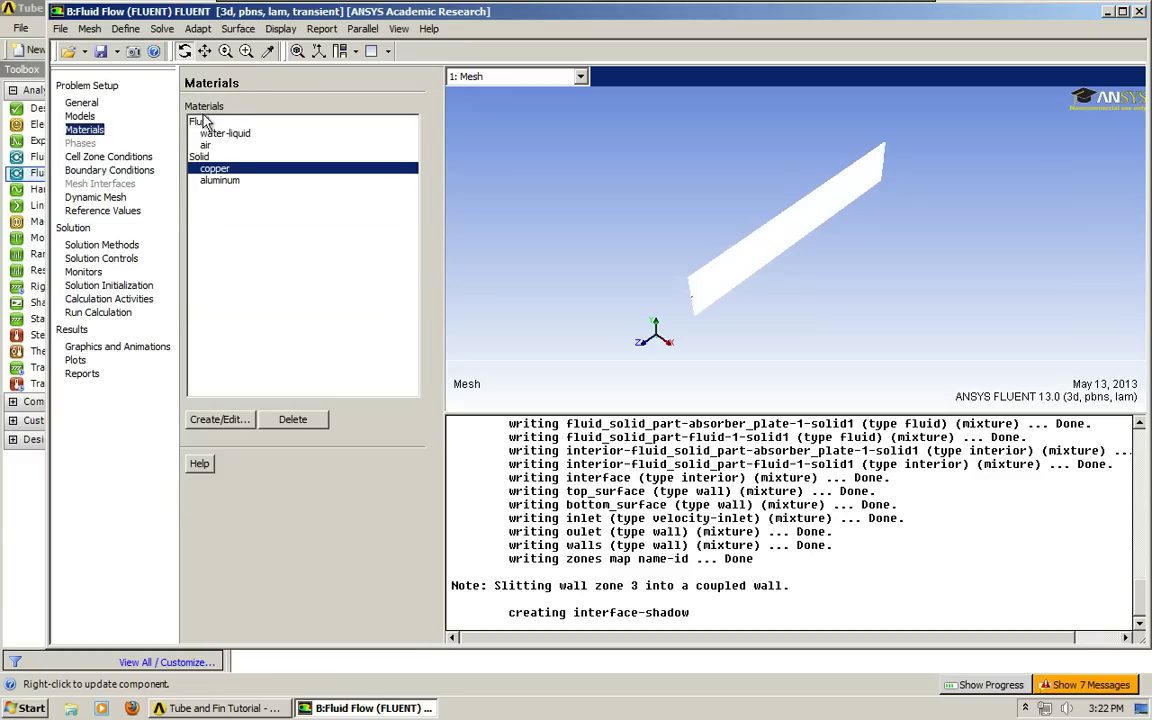
left_click(219, 181)
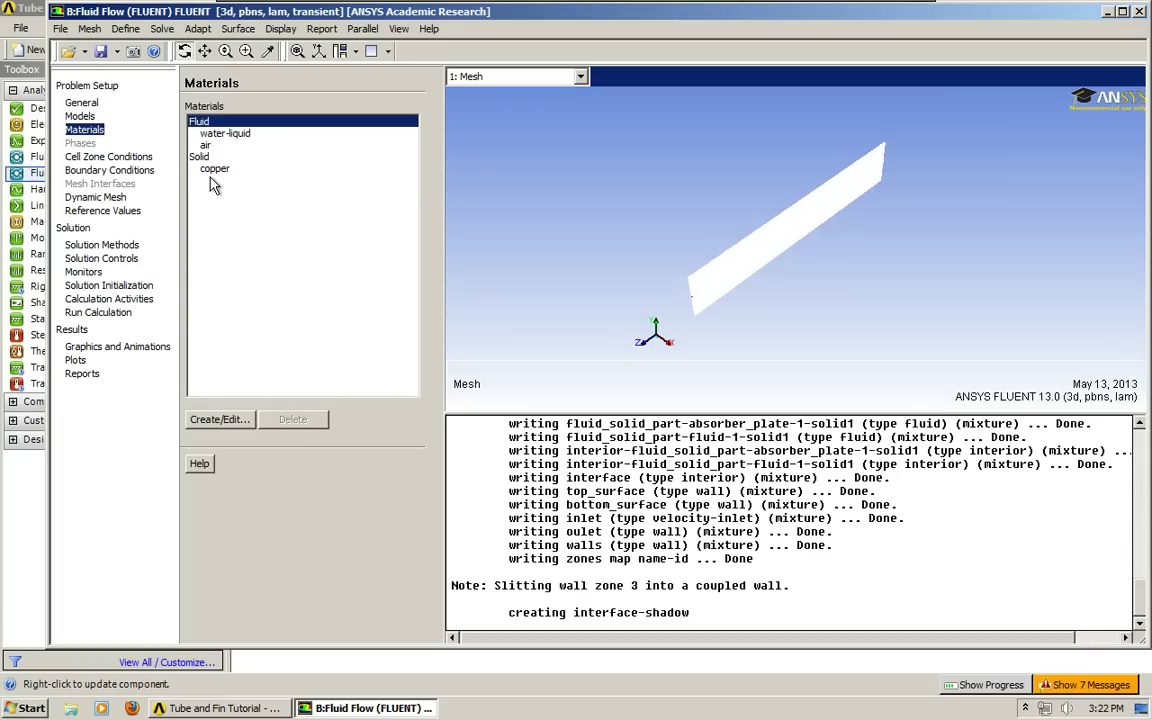
left_click(210, 146)
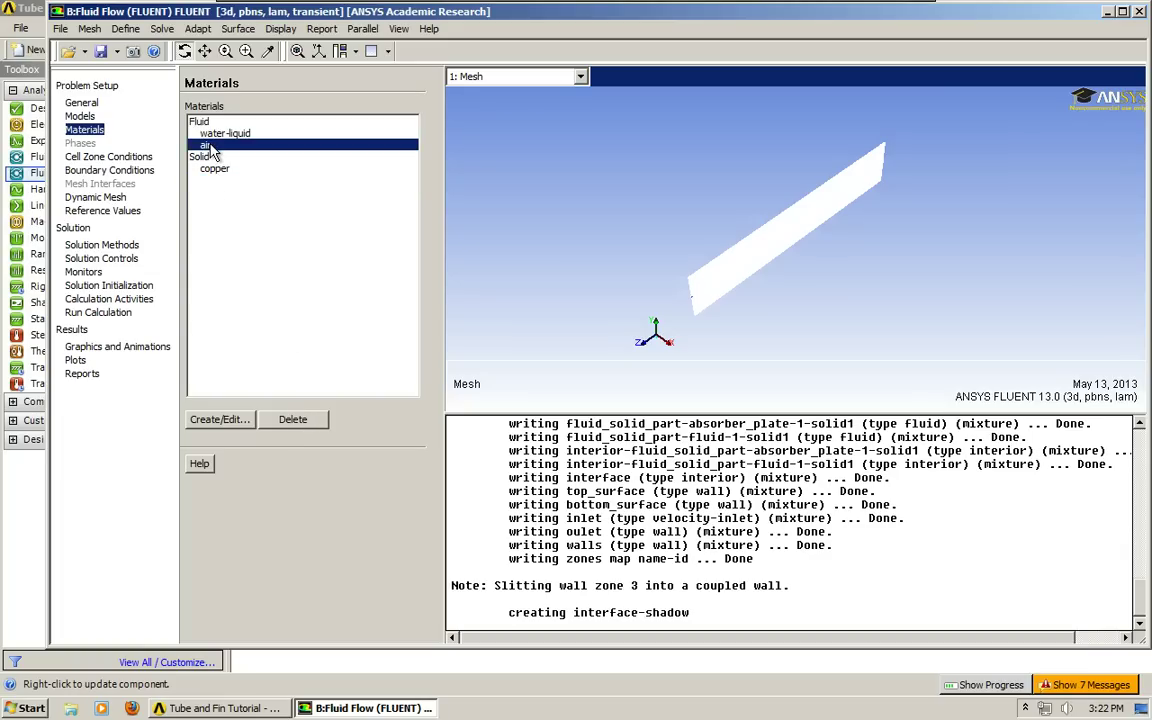
left_click(281, 423)
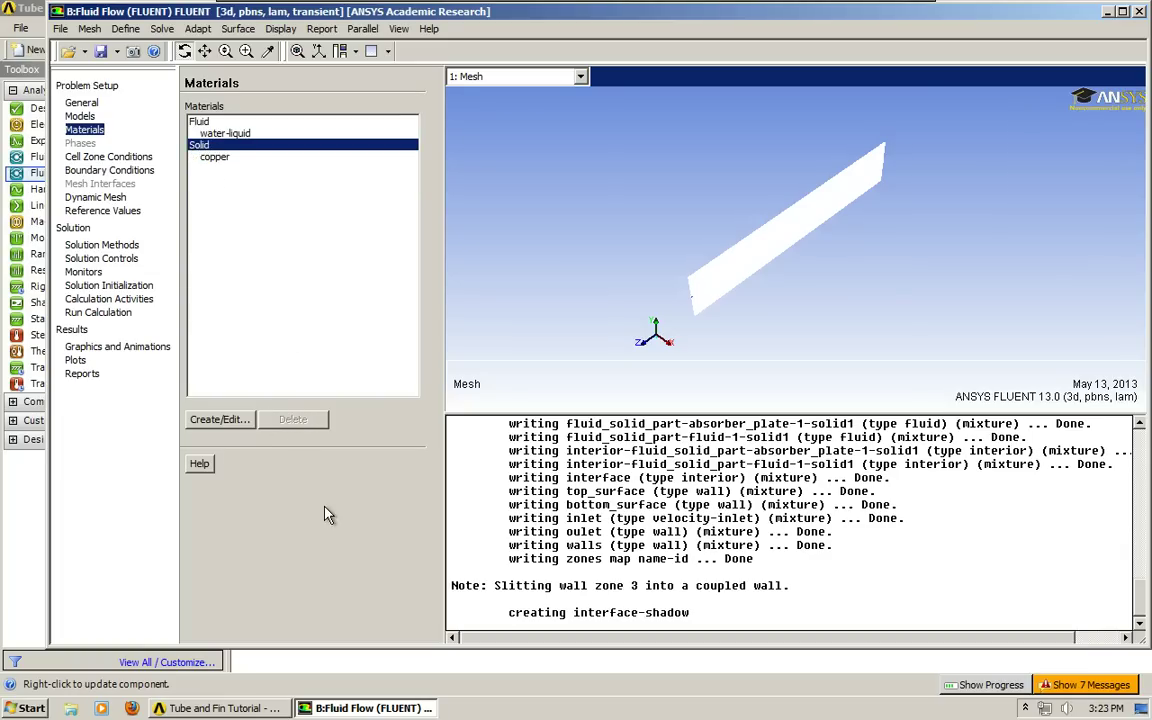
- Review the cell zone and boundary conditions, dynamic mesh, reference values, solution methods, solution controls and monitors
left_click(101, 158)
left_click(103, 170)
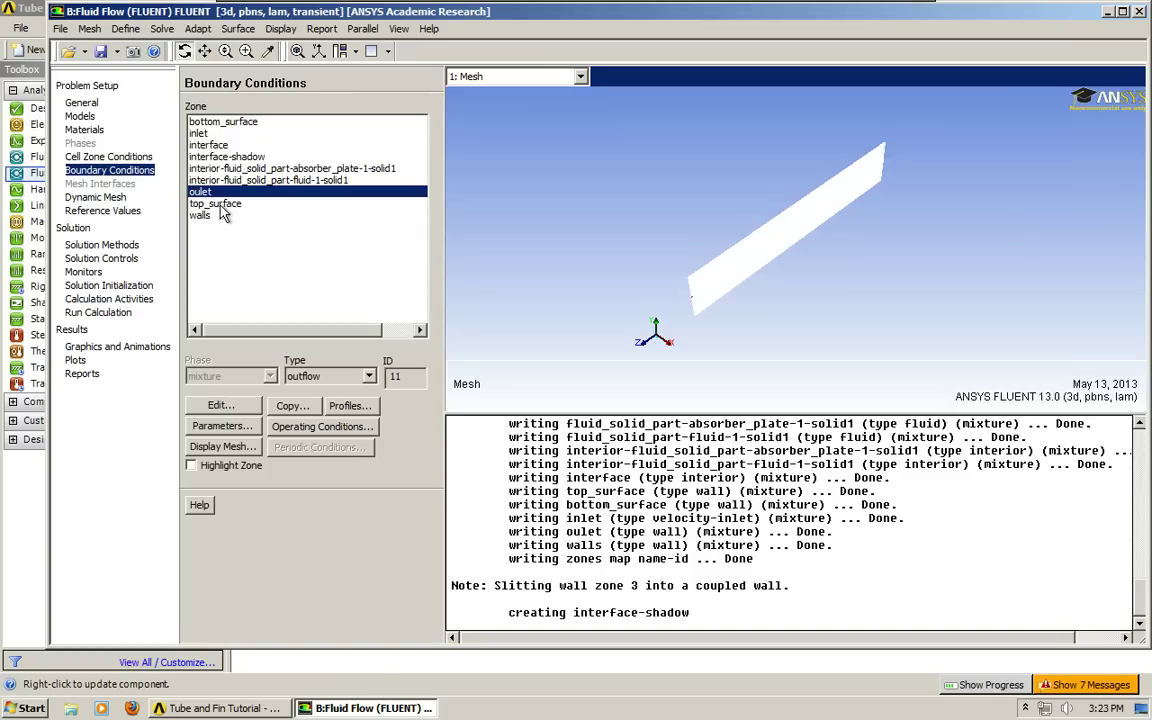
left_click(112, 157)
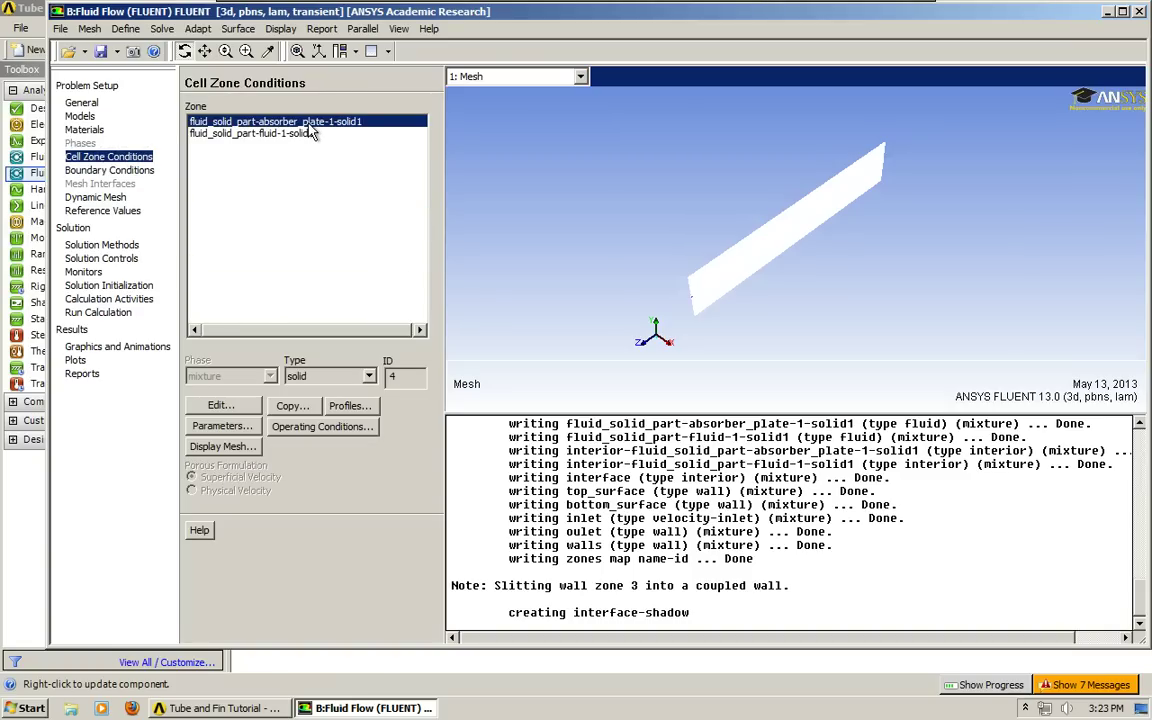
left_click(112, 169)
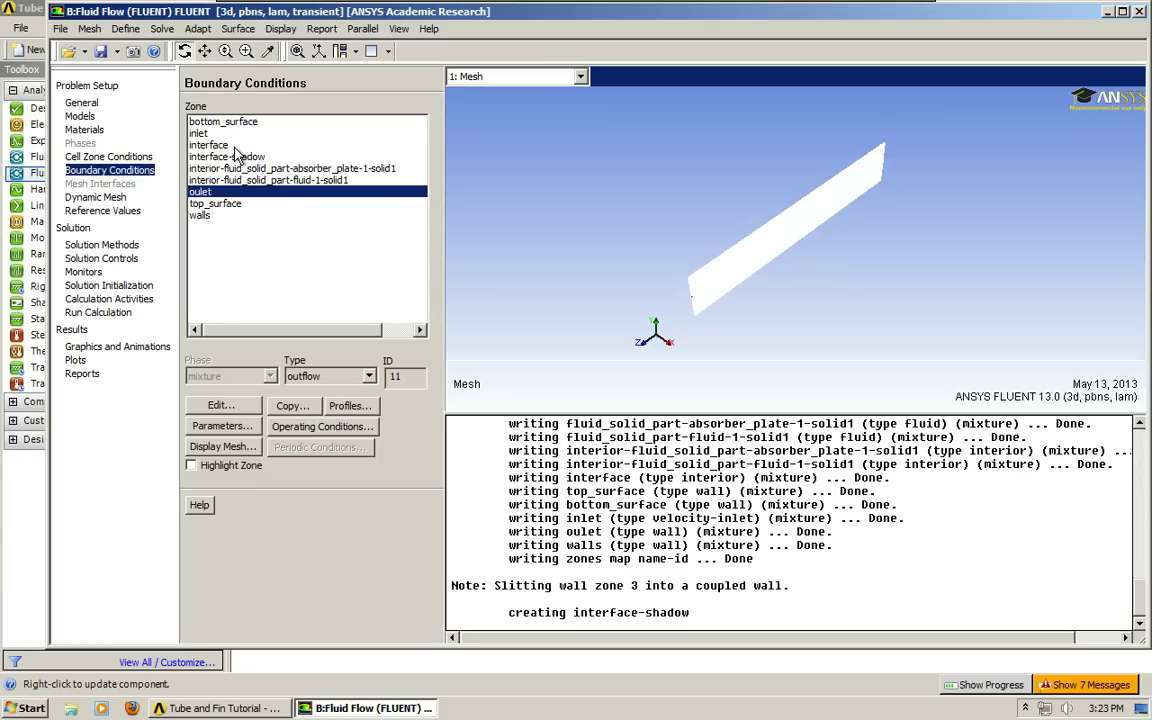
left_click(95, 197)
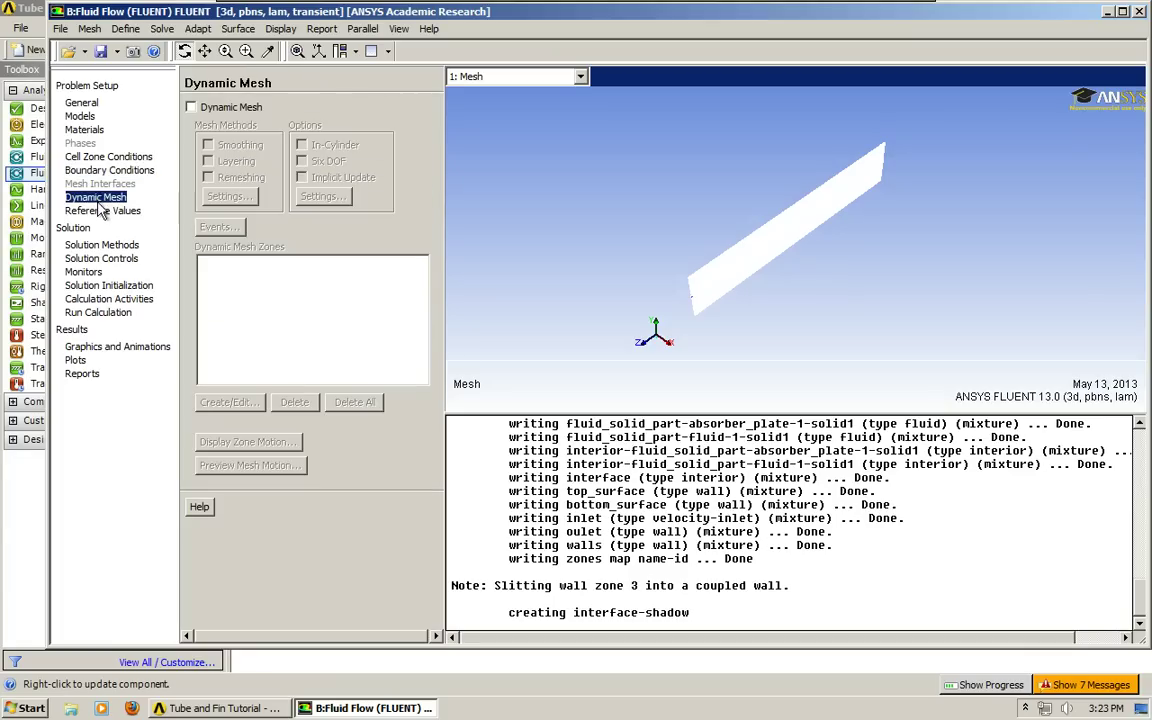
left_click(103, 212)
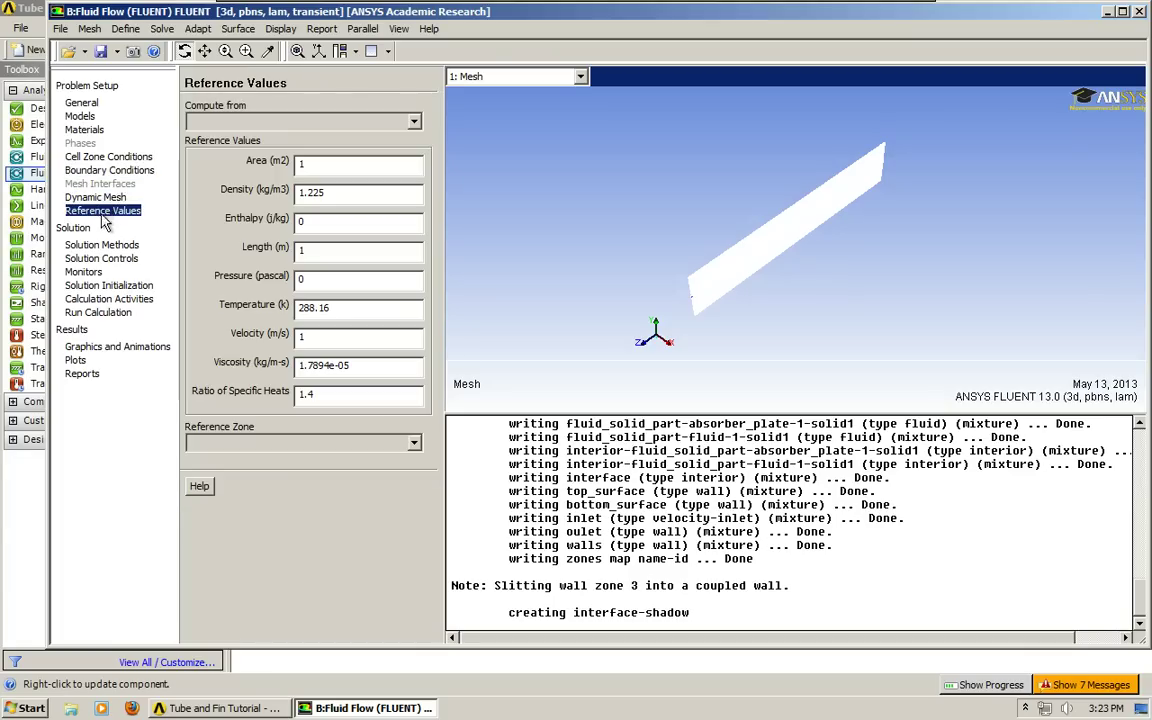
left_click(104, 245)
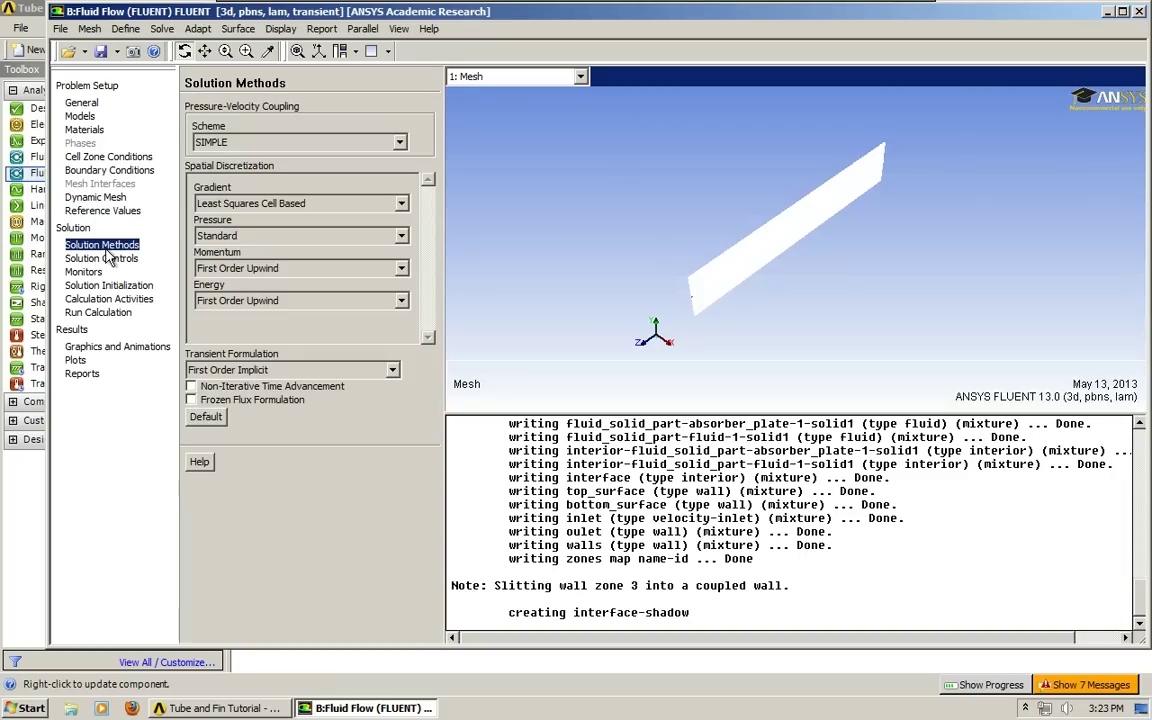
left_click(106, 259)
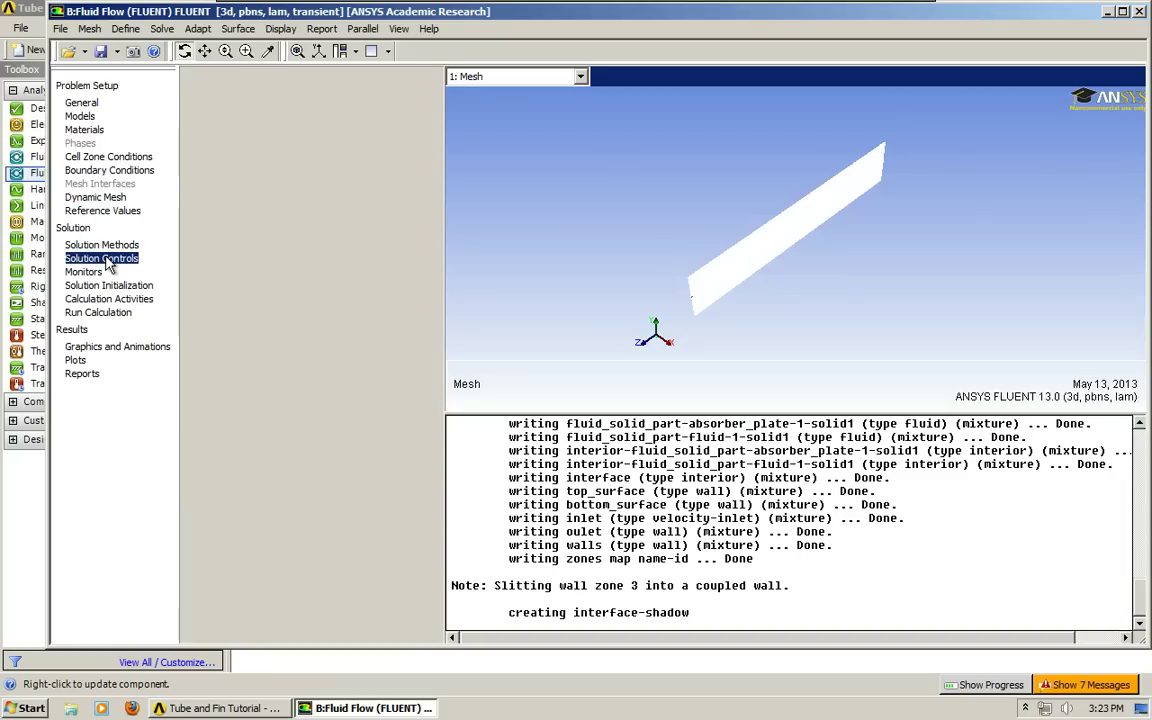
left_click(85, 272)
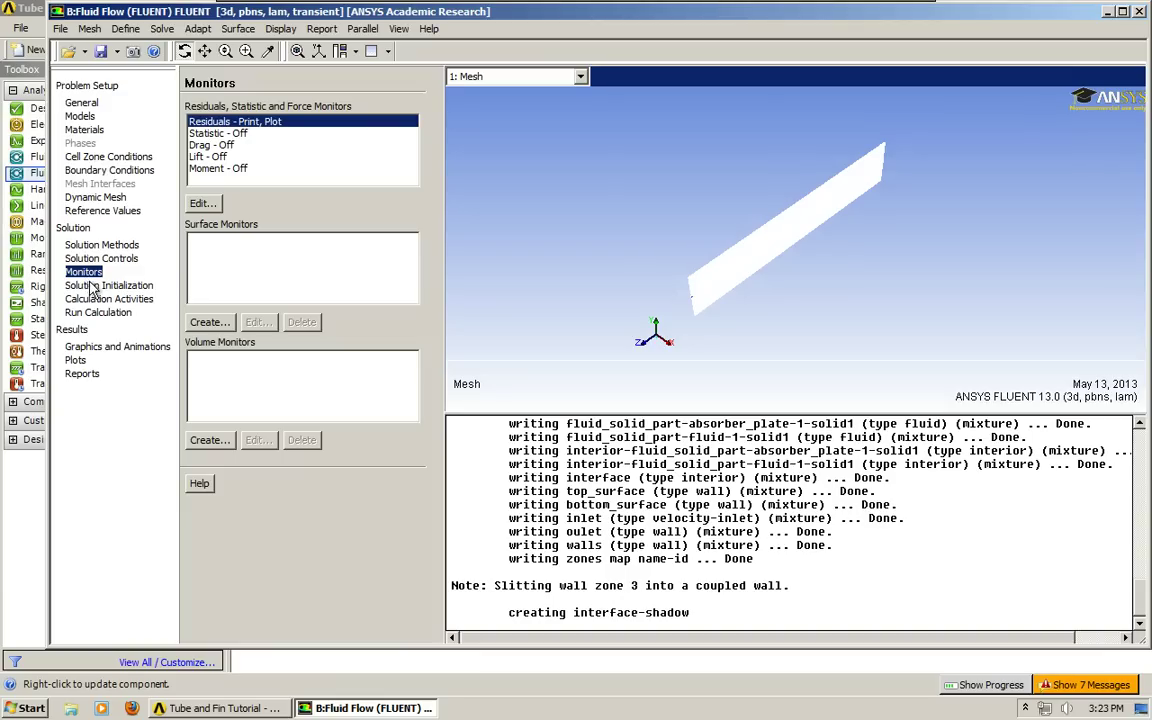
- Set the solution initialization to compute its initial values from top_surface
left_click(93, 288)
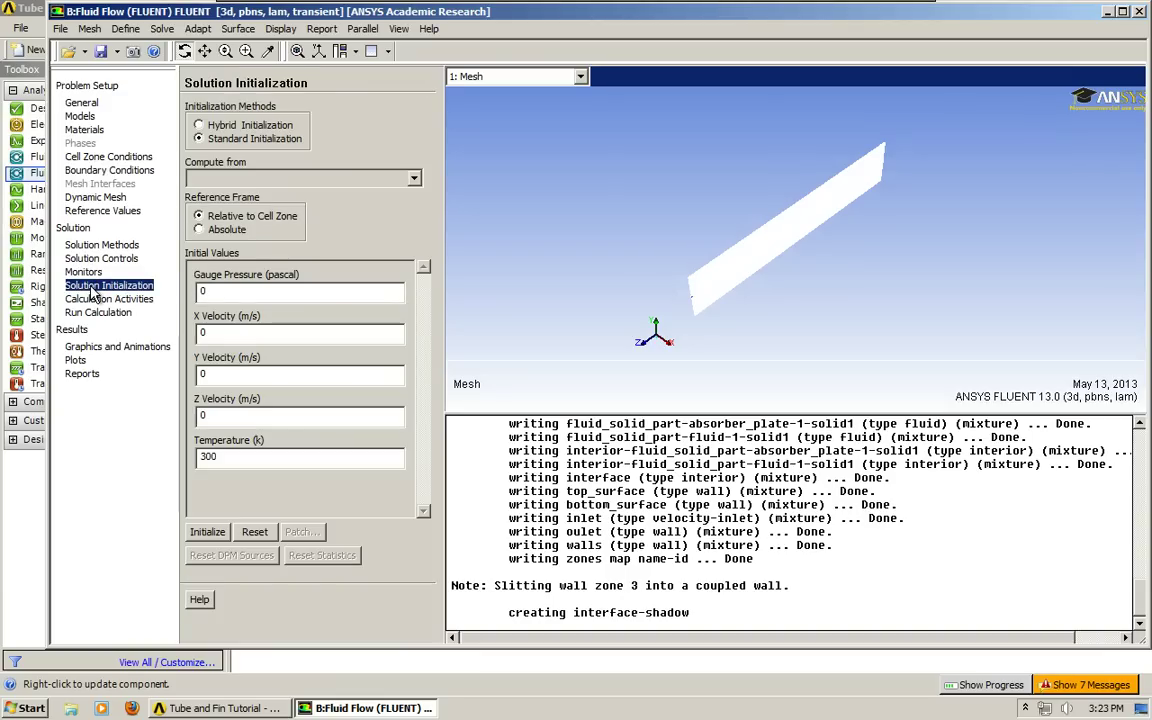
left_click(412, 178)
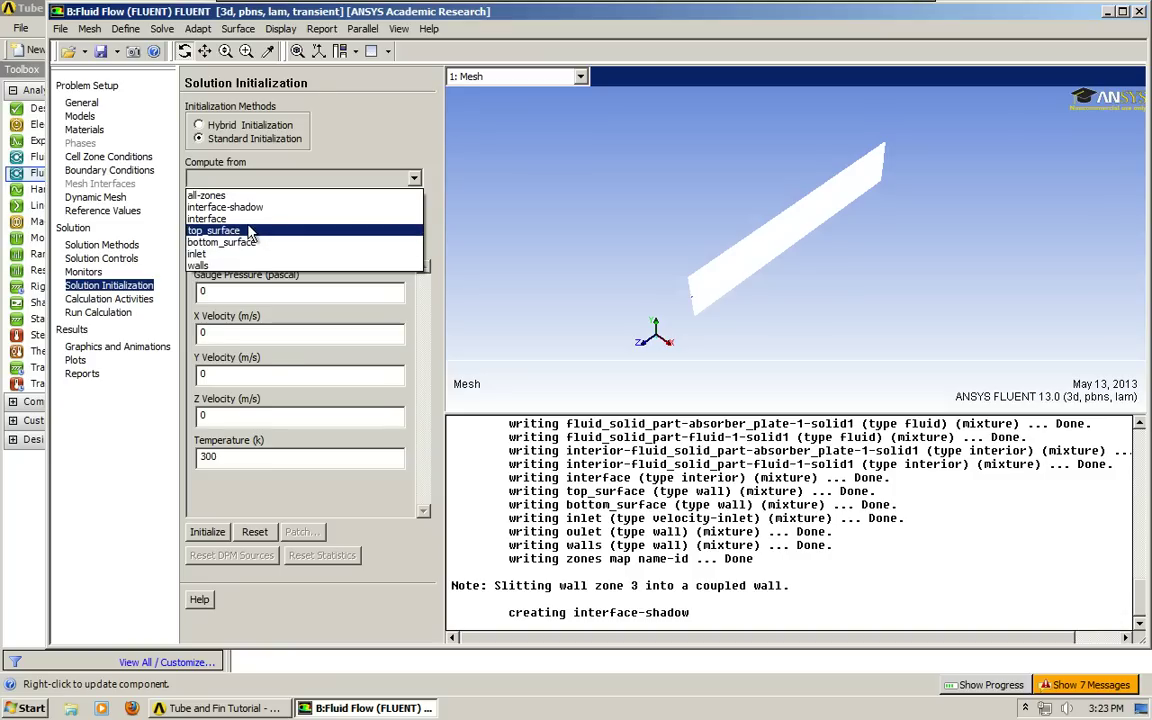
left_click(245, 230)
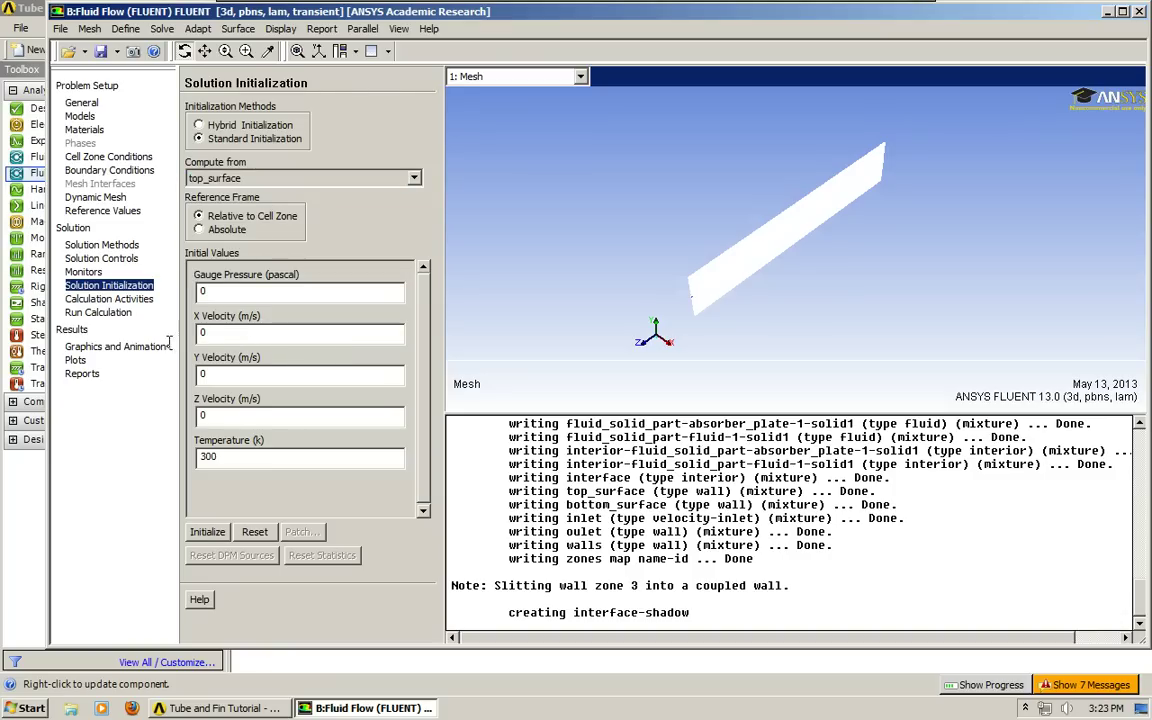
- Set the initial X and Y velocities to 0.0005 m/s and fill in the initial Z velocity
double_click(255, 335)
type(".")
type("5")
key("Tab")
type(".0005")
key("Tab")
type(".00")
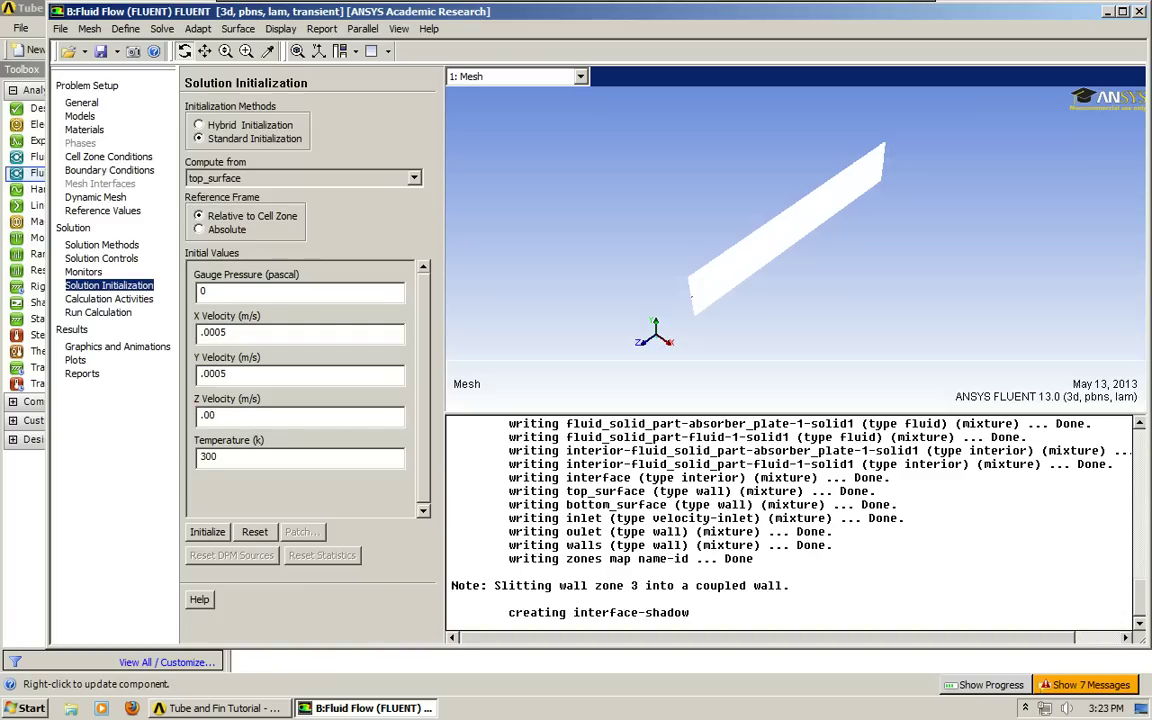
type("5")
- Create an automatic solution data export and set its file type to CFD-Post Compatible
left_click(125, 299)
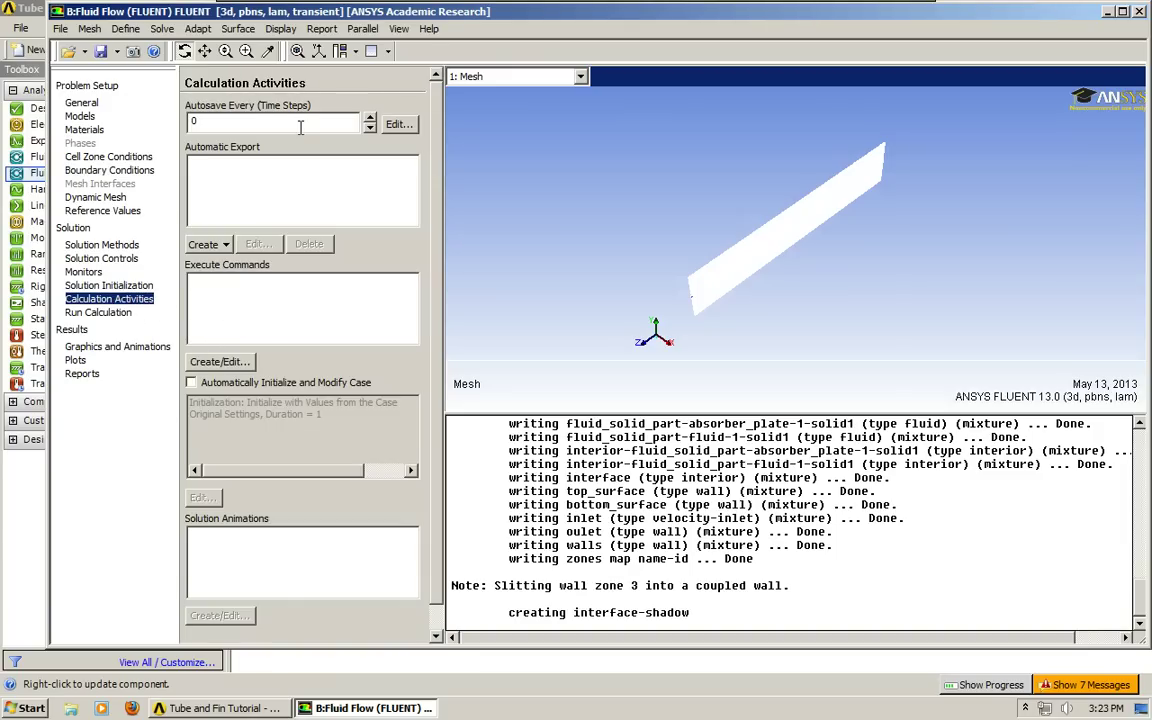
left_click(220, 246)
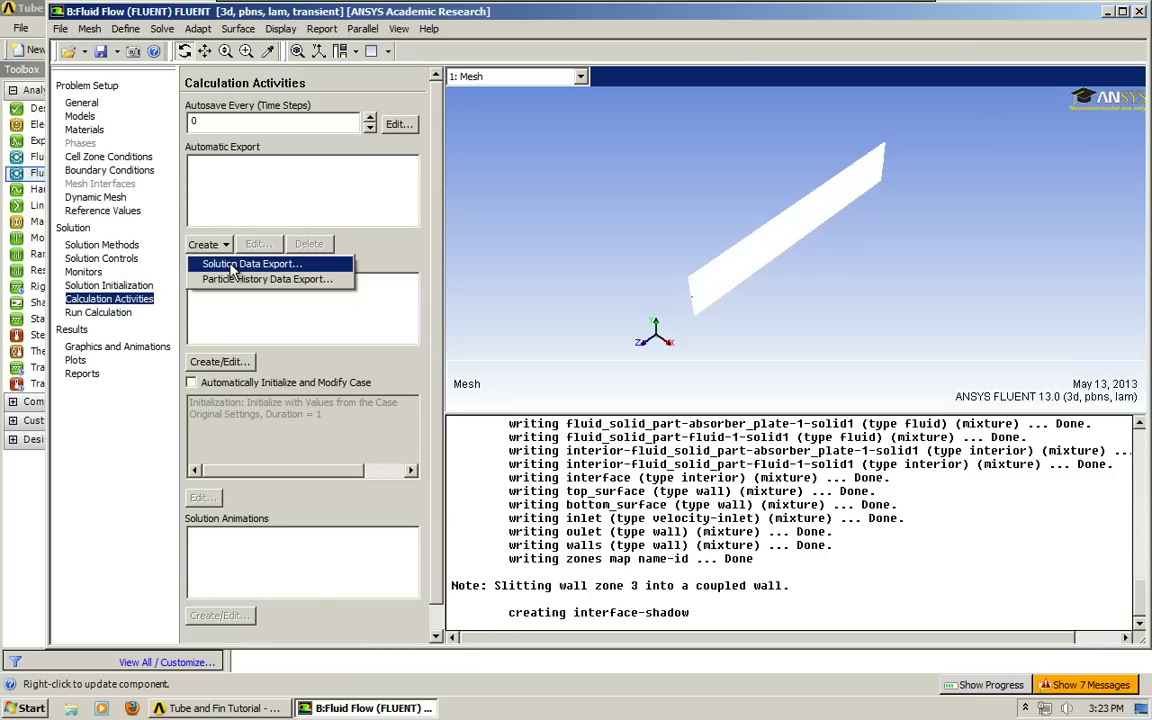
left_click(240, 264)
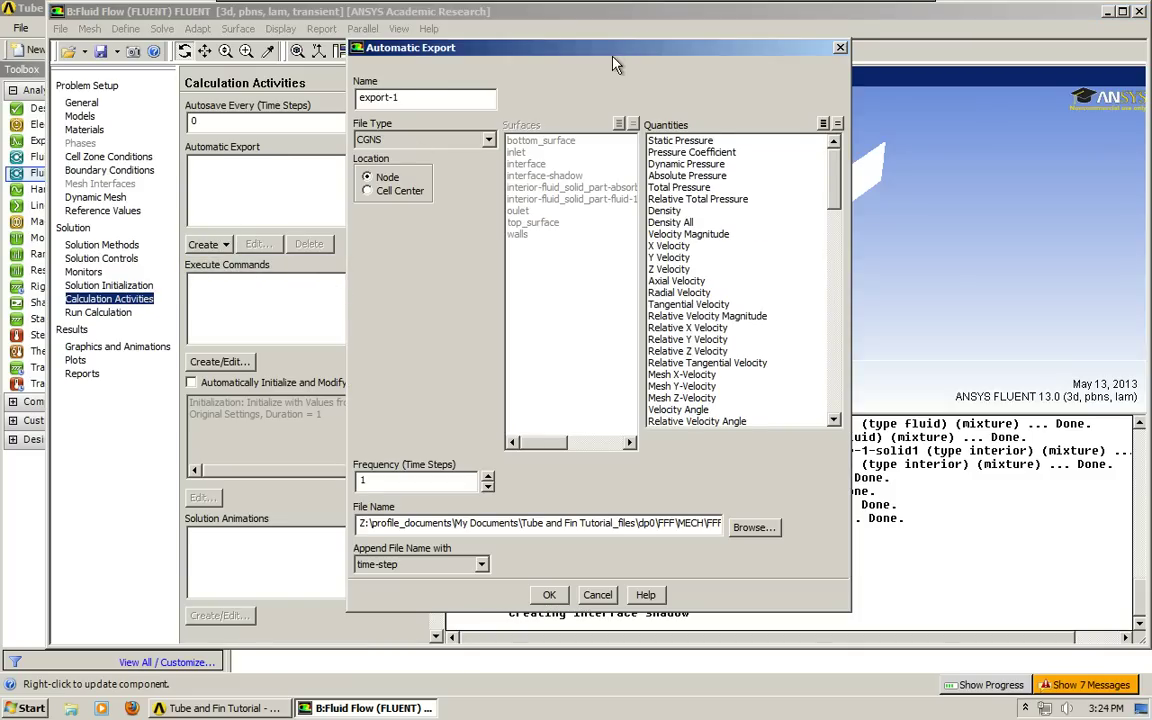
left_click_drag(680, 52, 700, 52)
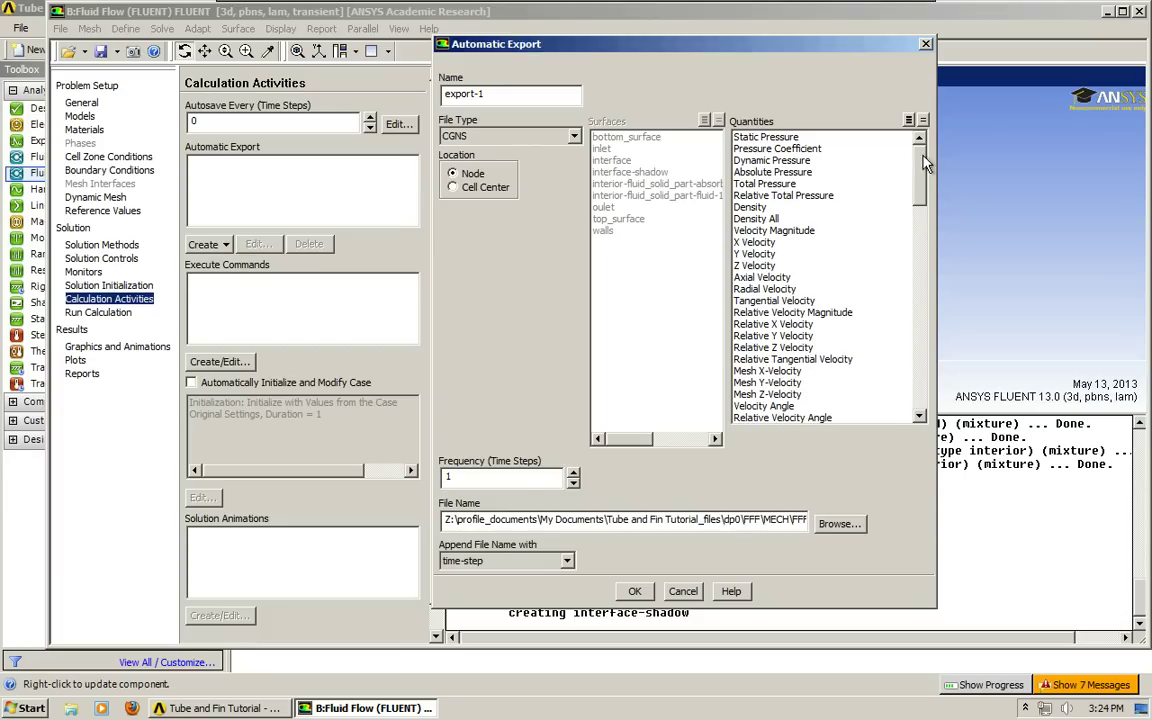
scroll(926, 164, "down", 15)
scroll(921, 193, "up", 8)
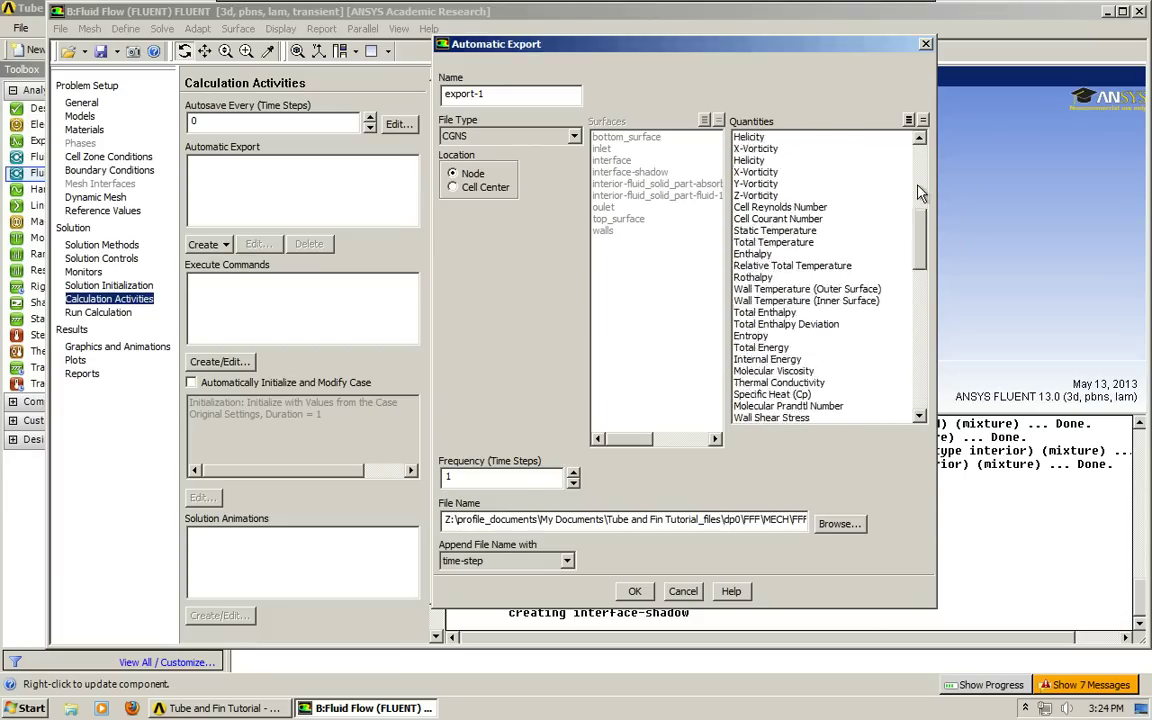
scroll(921, 193, "up", 8)
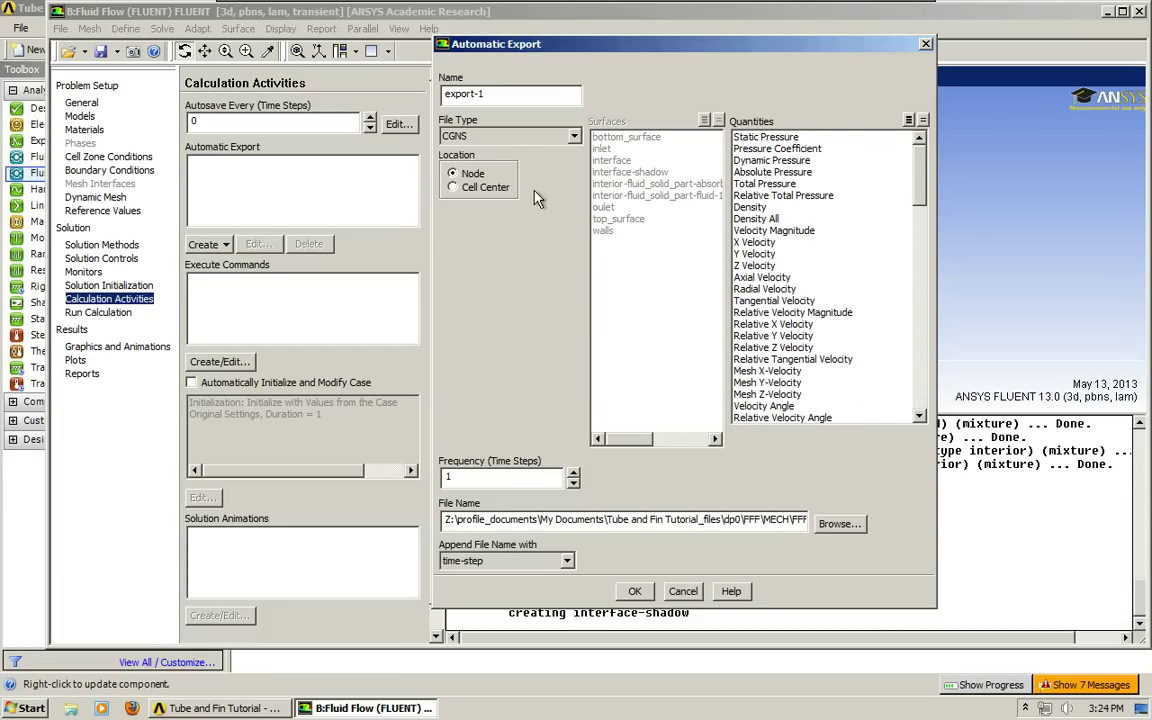
left_click(574, 137)
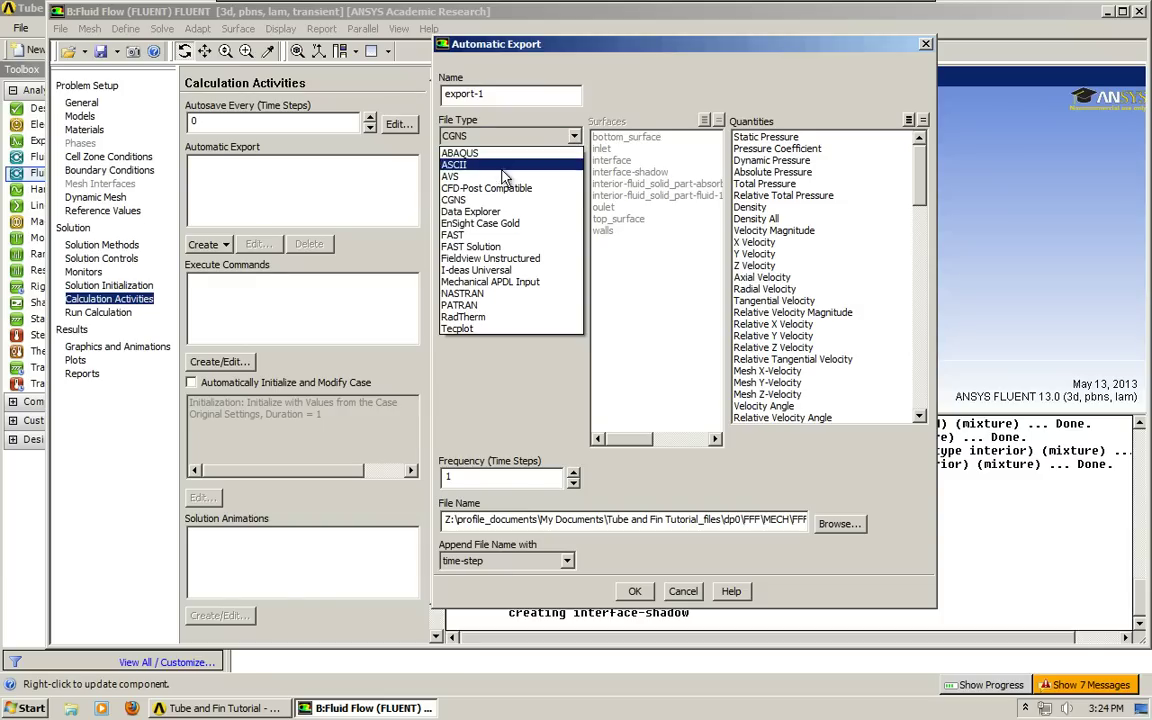
left_click(518, 190)
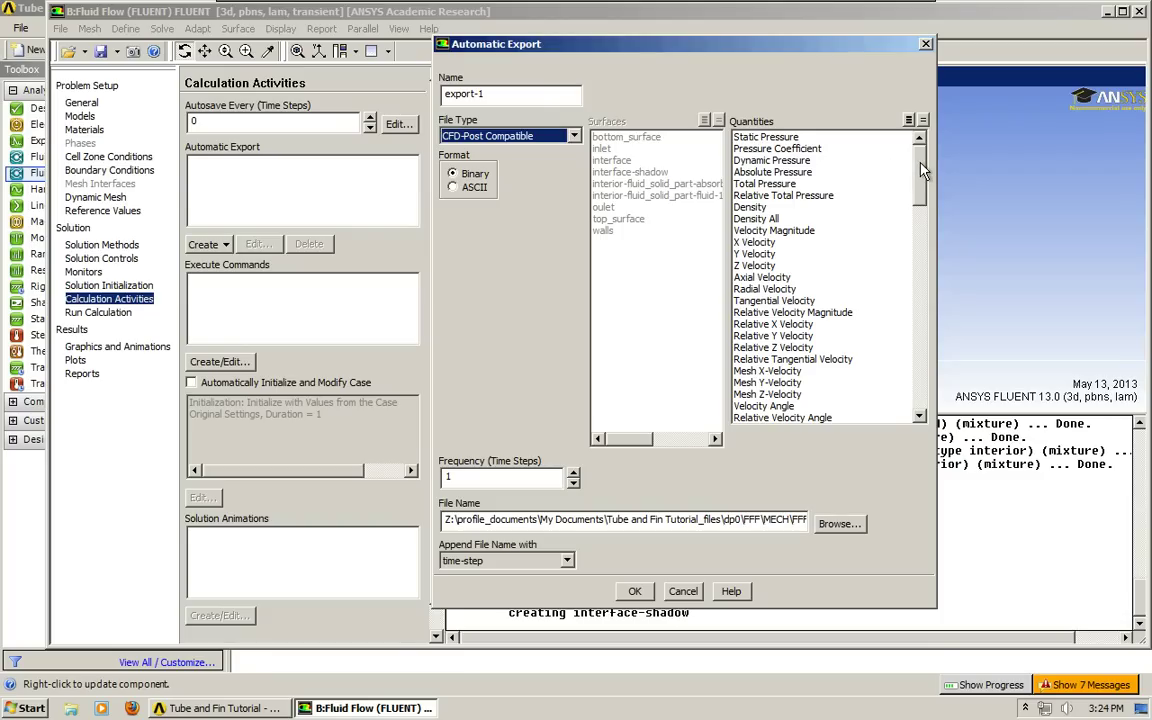
- Select Total Surface Heat Flux, Surface Nusselt Number, Thermal Conductivity, Static Temperature and Total Temperature as export quantities
left_click_drag(922, 172, 922, 272)
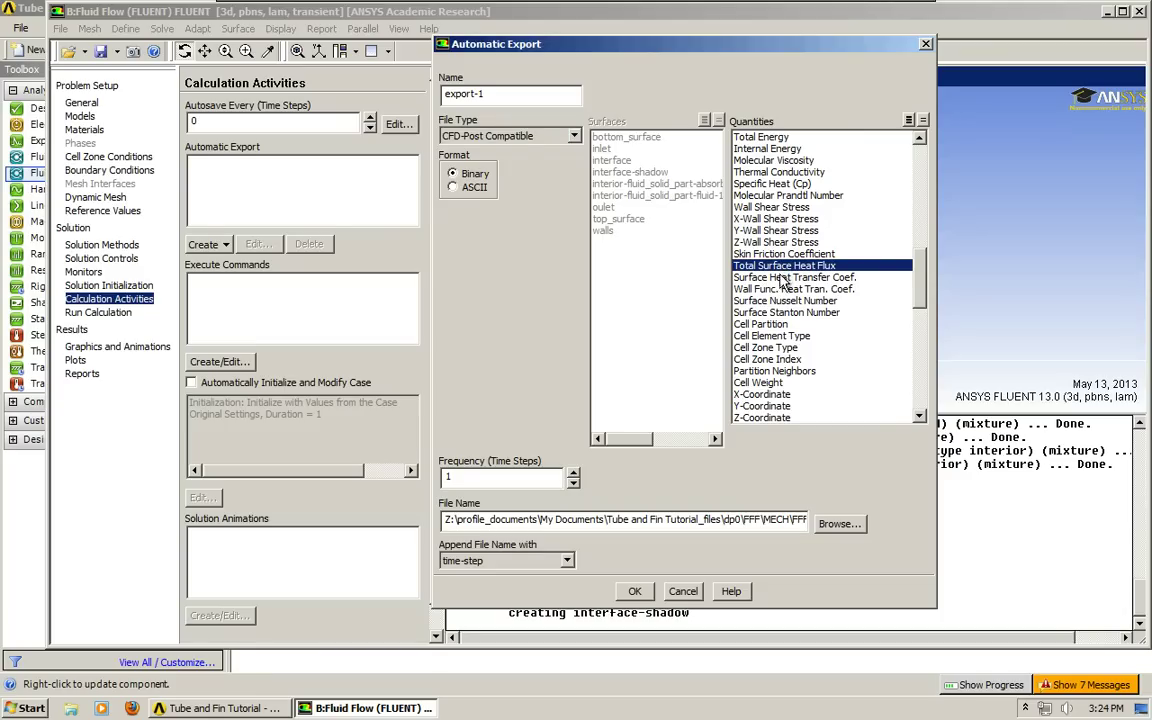
left_click(783, 301)
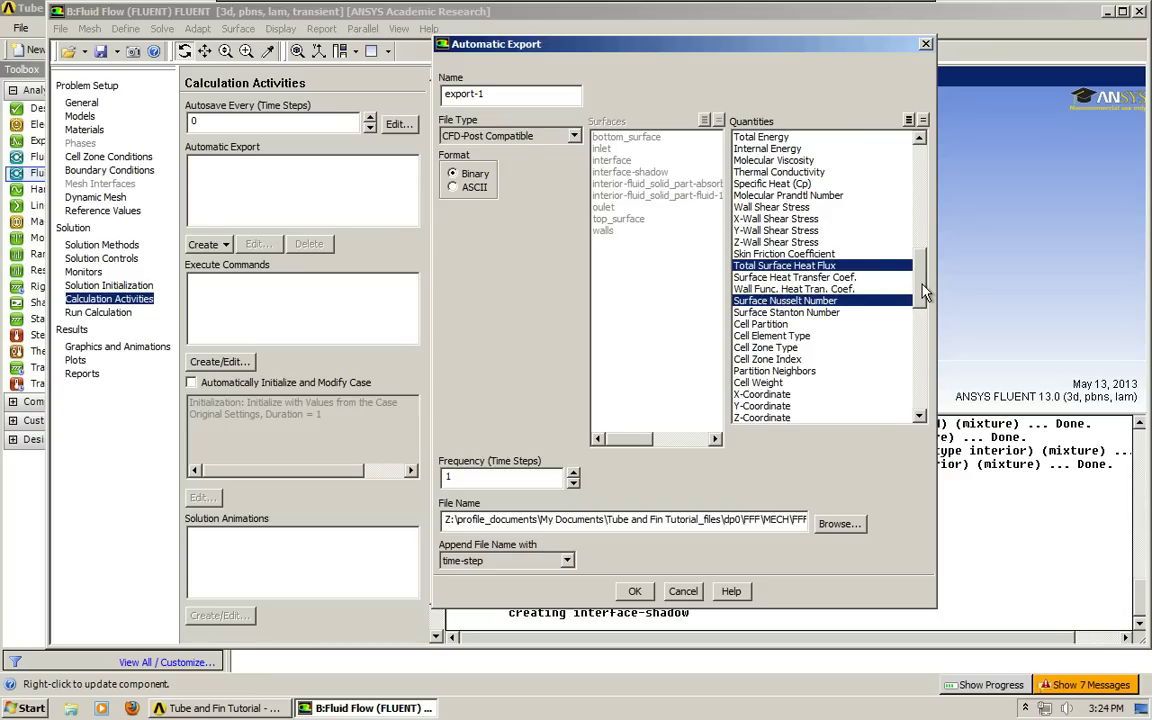
left_click_drag(922, 289, 925, 283)
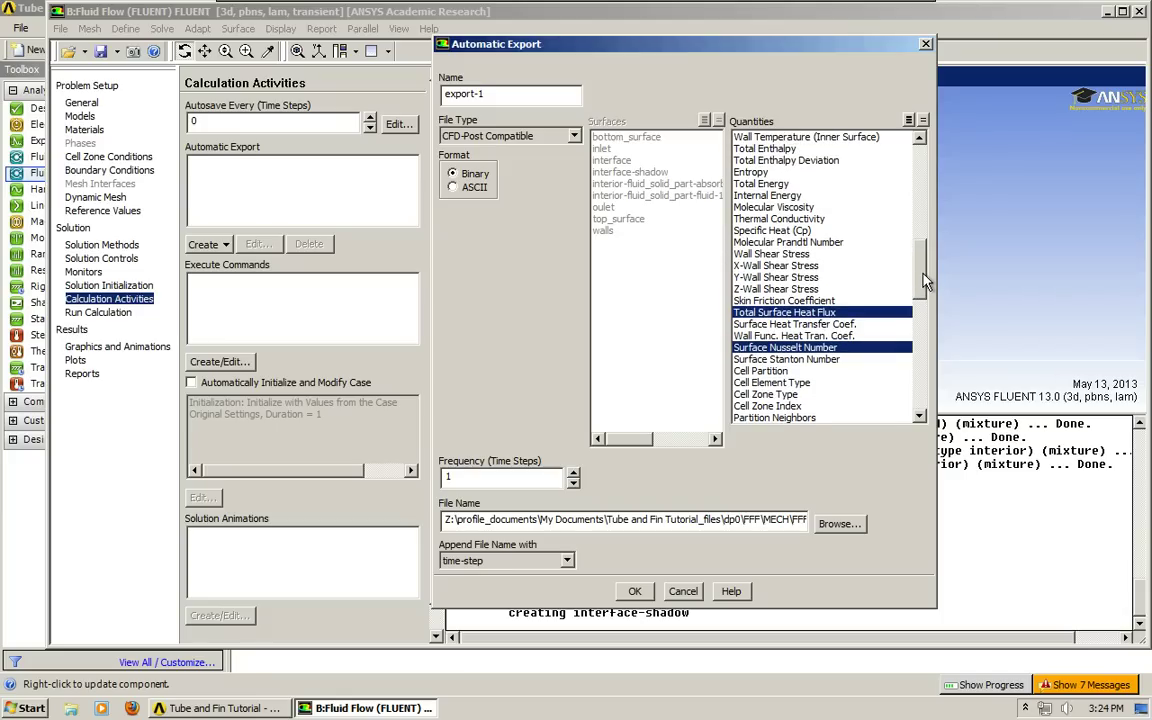
left_click(802, 219)
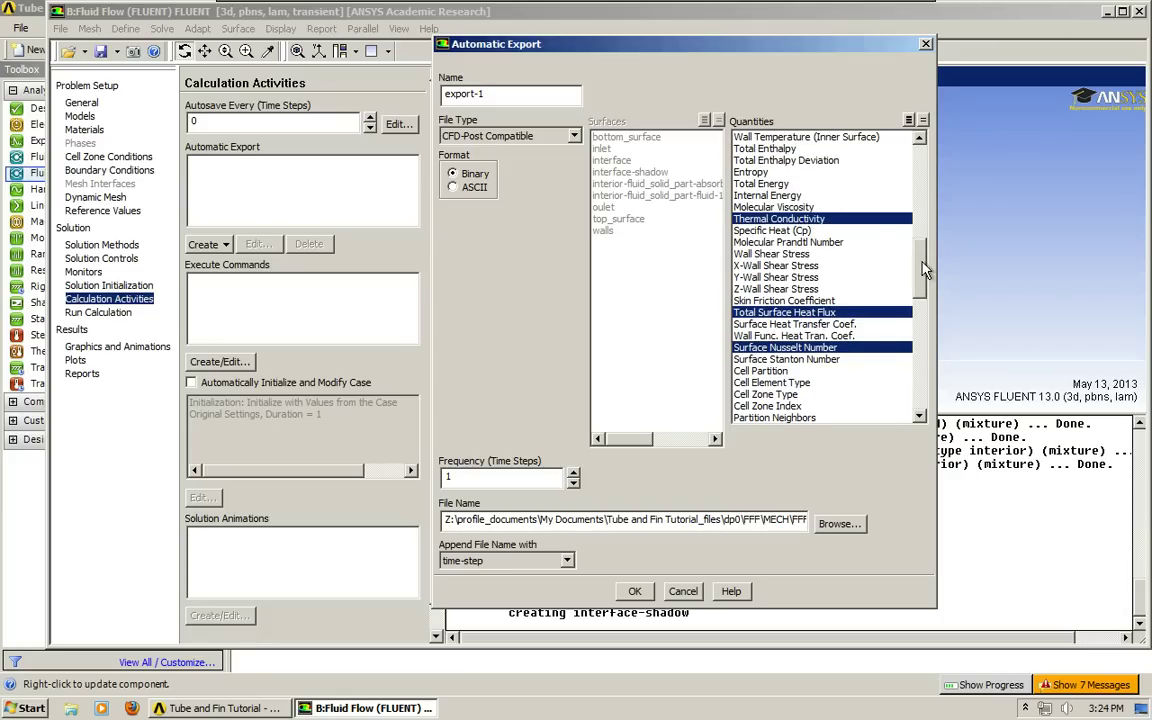
left_click_drag(924, 268, 925, 257)
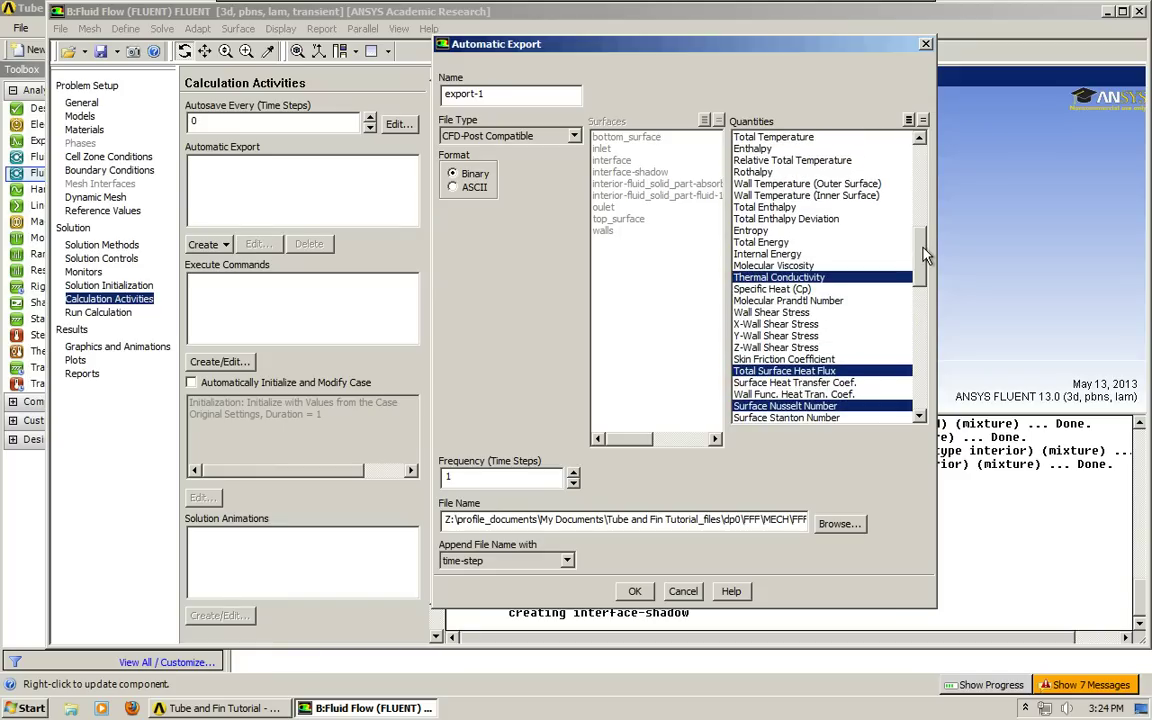
scroll(831, 222, "up", 1)
left_click(775, 160)
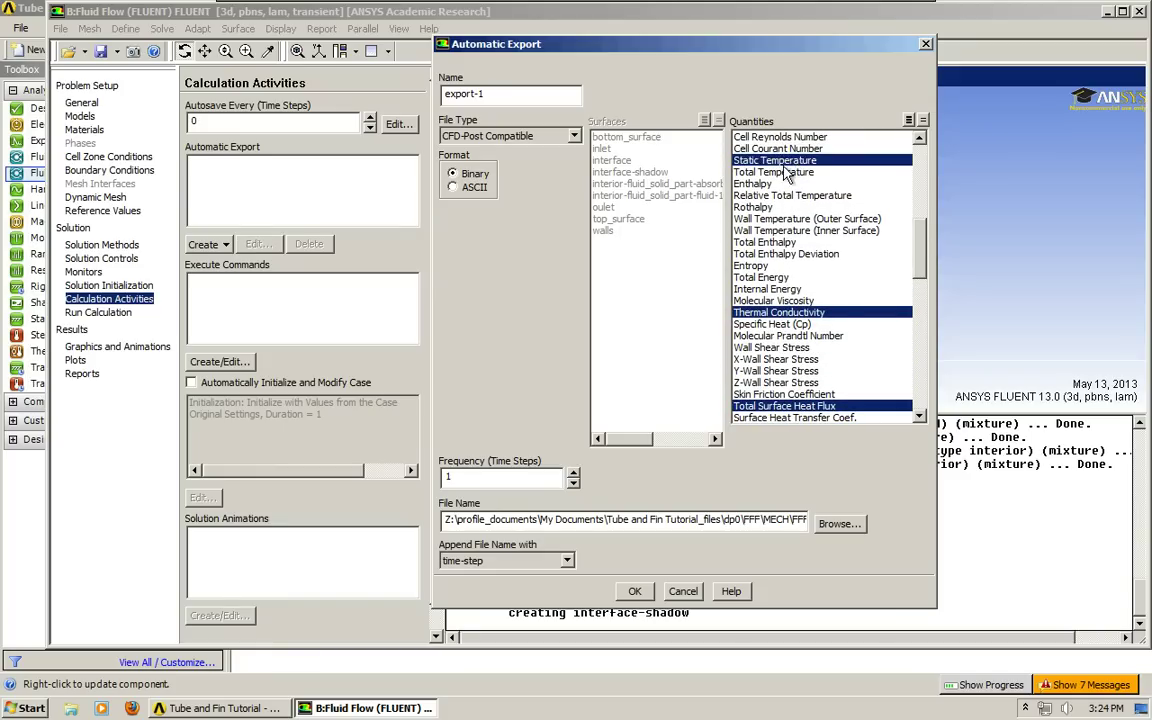
left_click(760, 172)
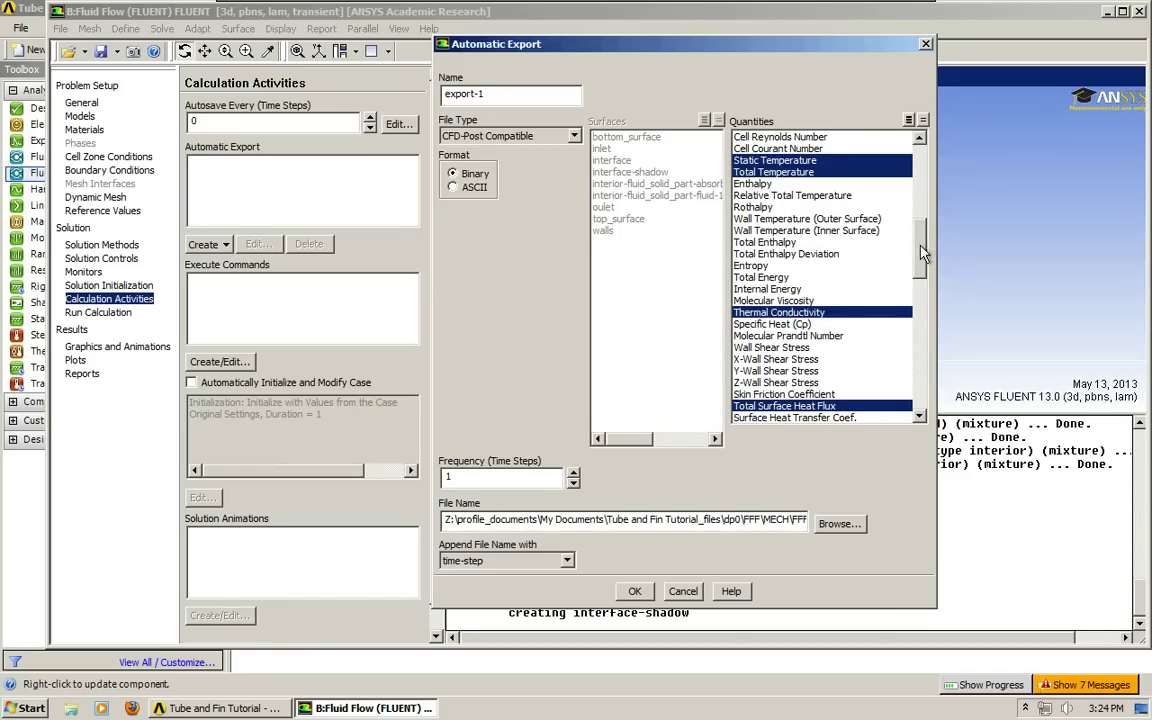
- Add Velocity Magnitude, the X, Y and Z Velocity and Static Pressure to the export quantities
left_click_drag(922, 258, 924, 168)
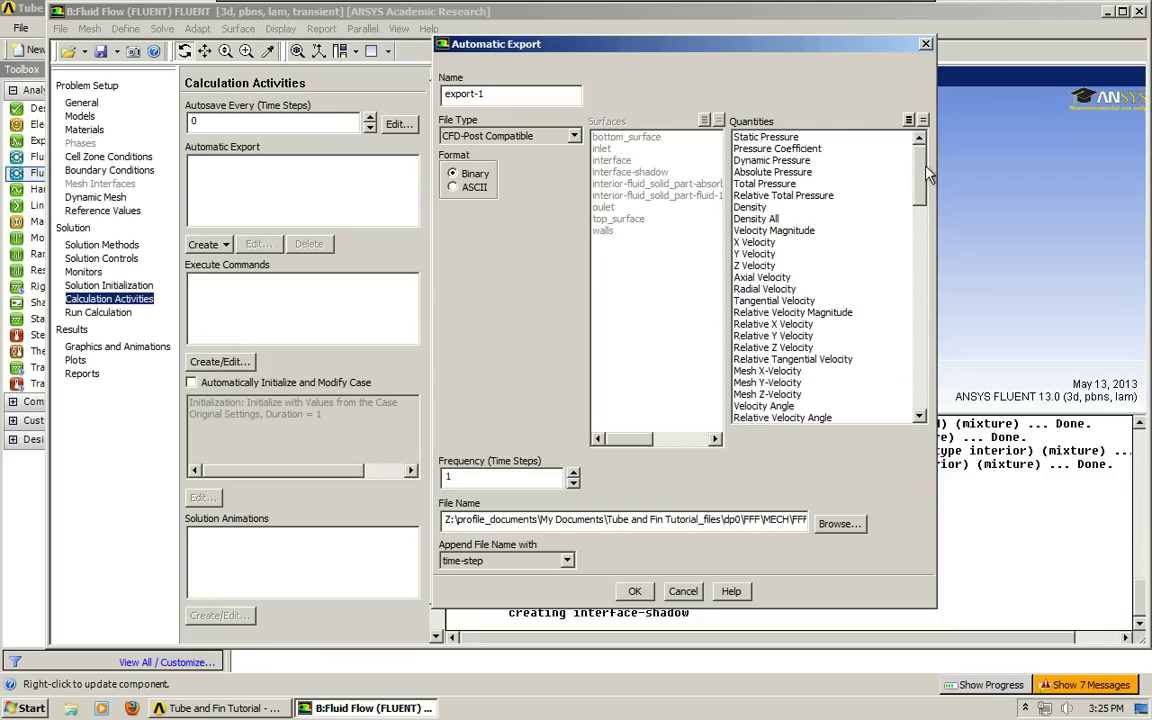
left_click(776, 231)
left_click_drag(776, 231, 759, 271)
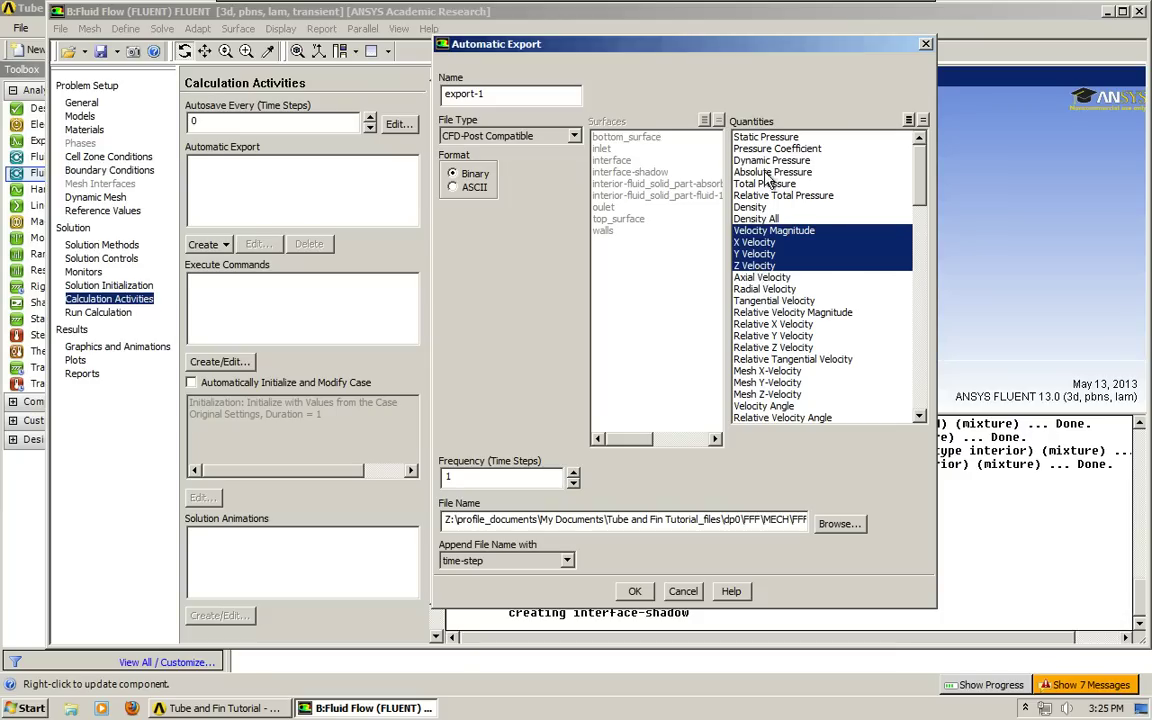
left_click(780, 138)
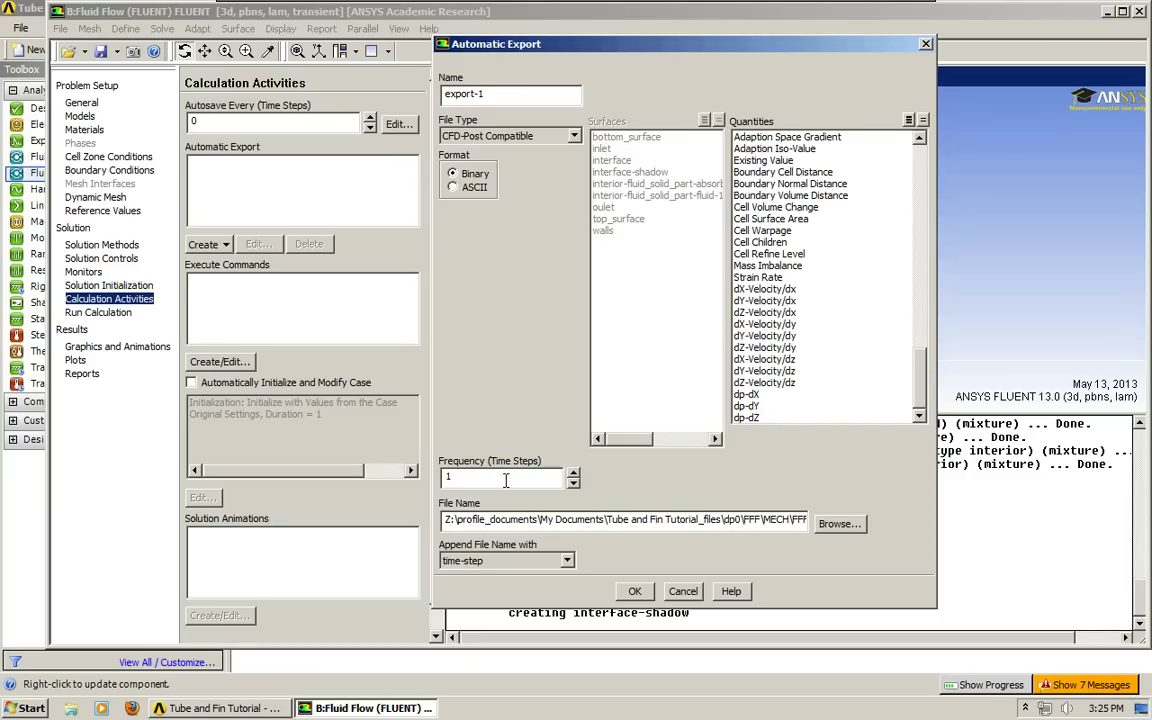
- Browse the Documents library for an export file location and examine the earlier exported CDAT files there
left_click(843, 525)
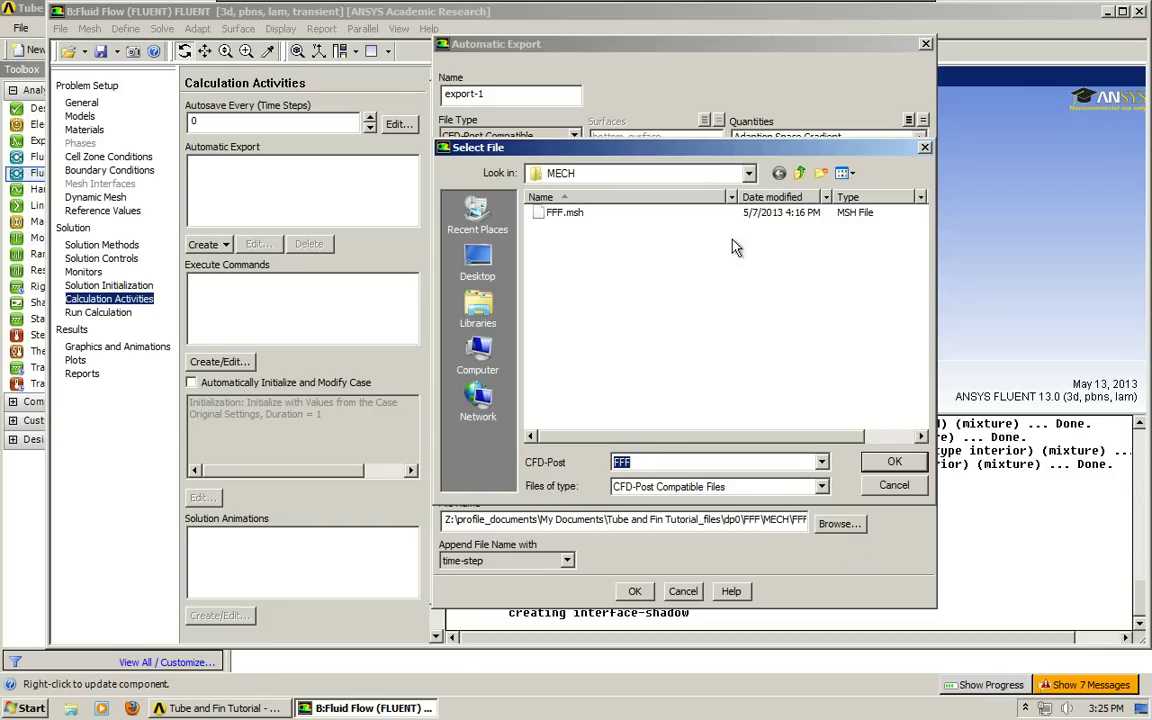
left_click_drag(665, 135, 649, 147)
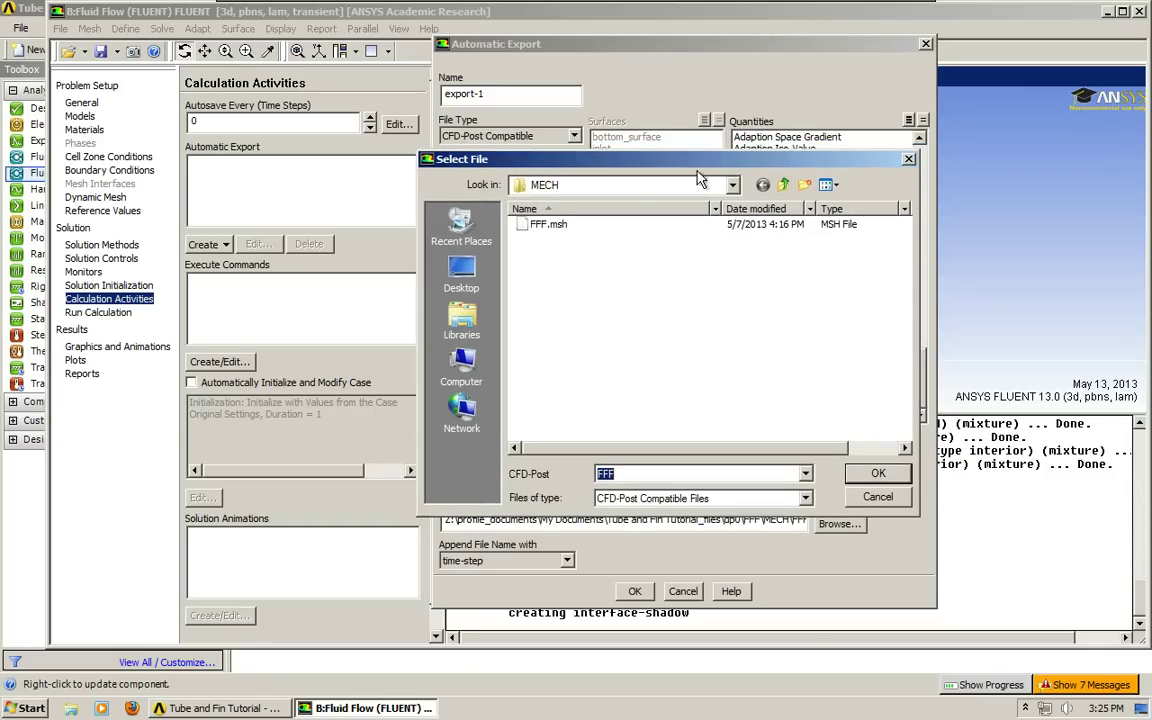
left_click(463, 318)
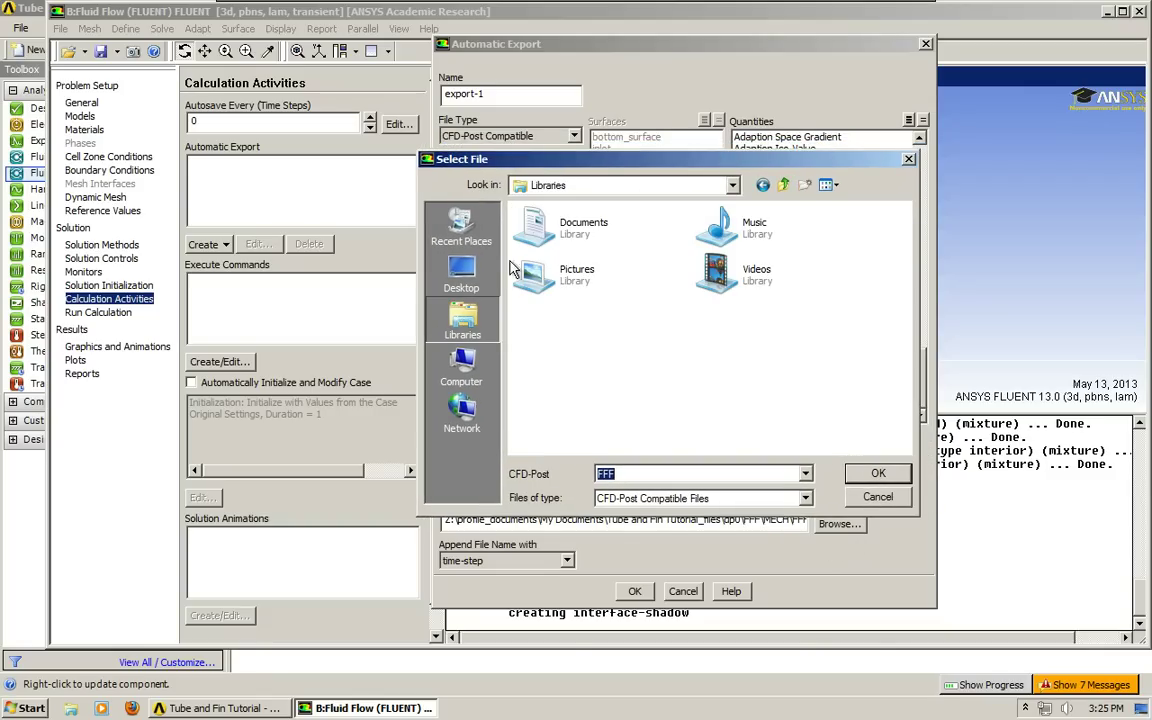
double_click(556, 243)
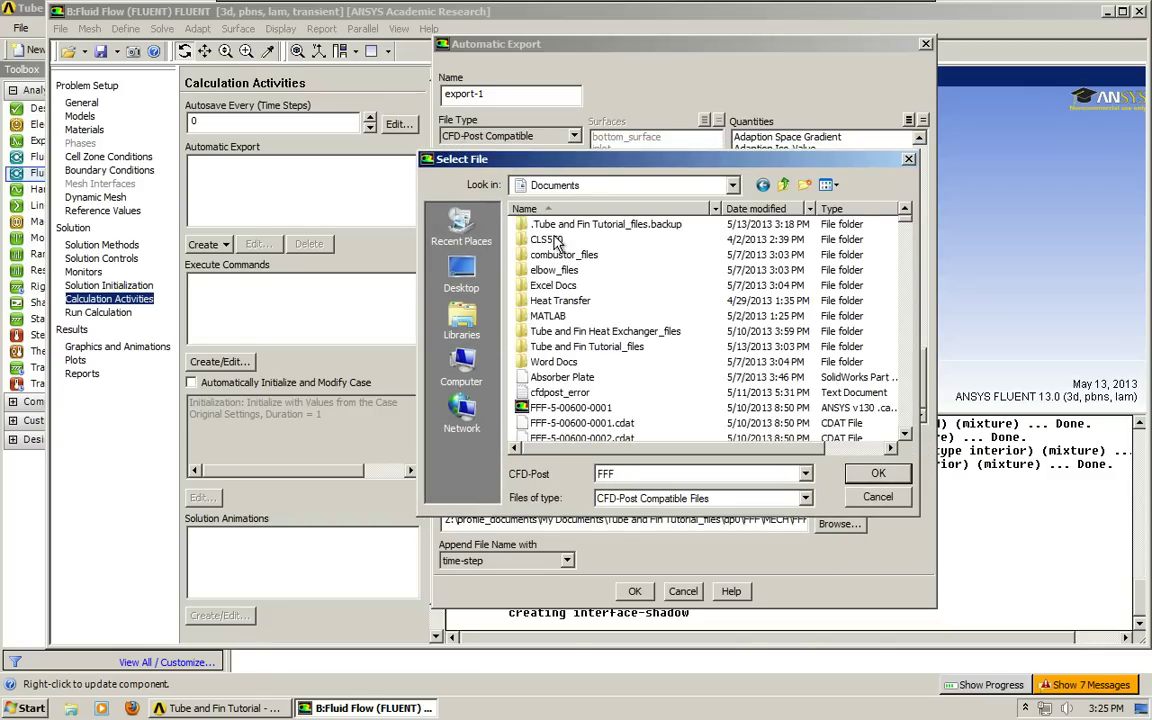
scroll(750, 372, "down", 2)
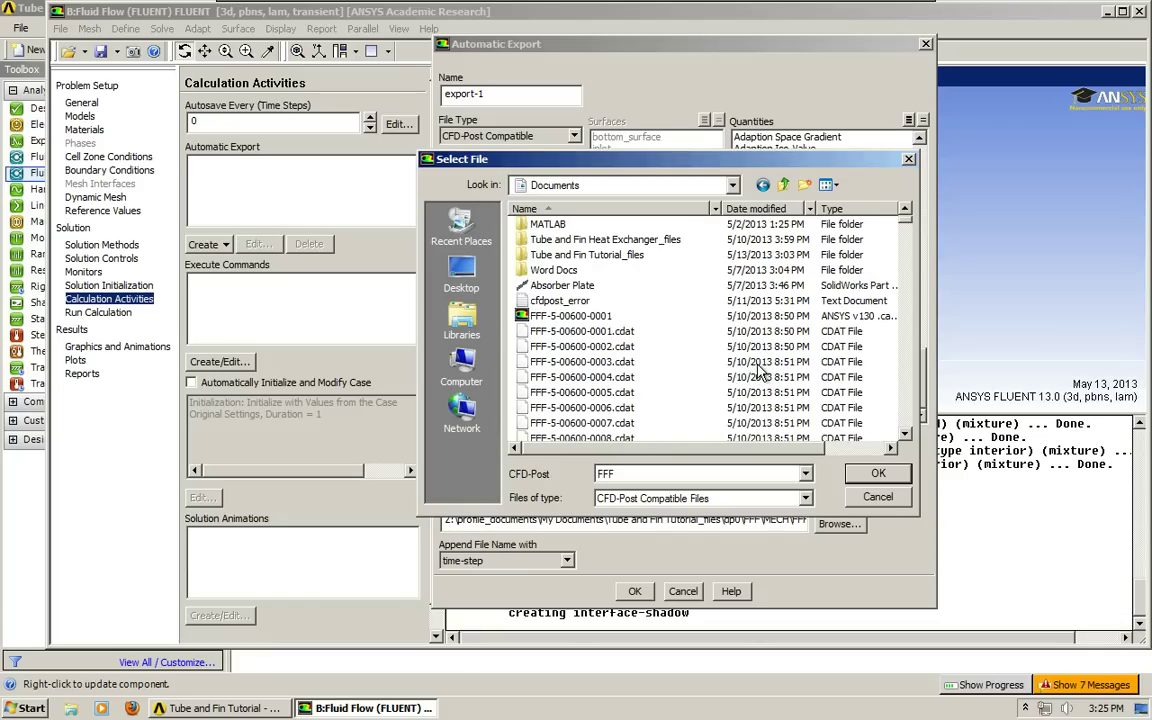
scroll(752, 372, "down", 3)
scroll(755, 370, "up", 5)
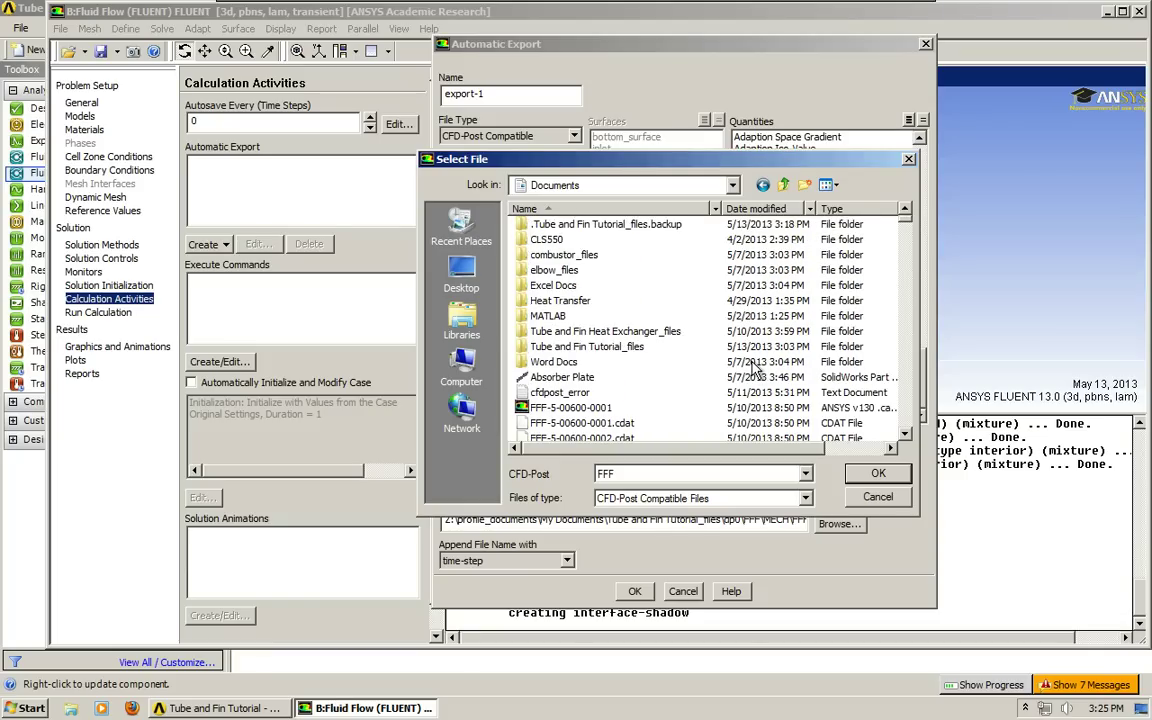
scroll(755, 370, "down", 3)
scroll(755, 370, "up", 3)
scroll(670, 335, "down", 2)
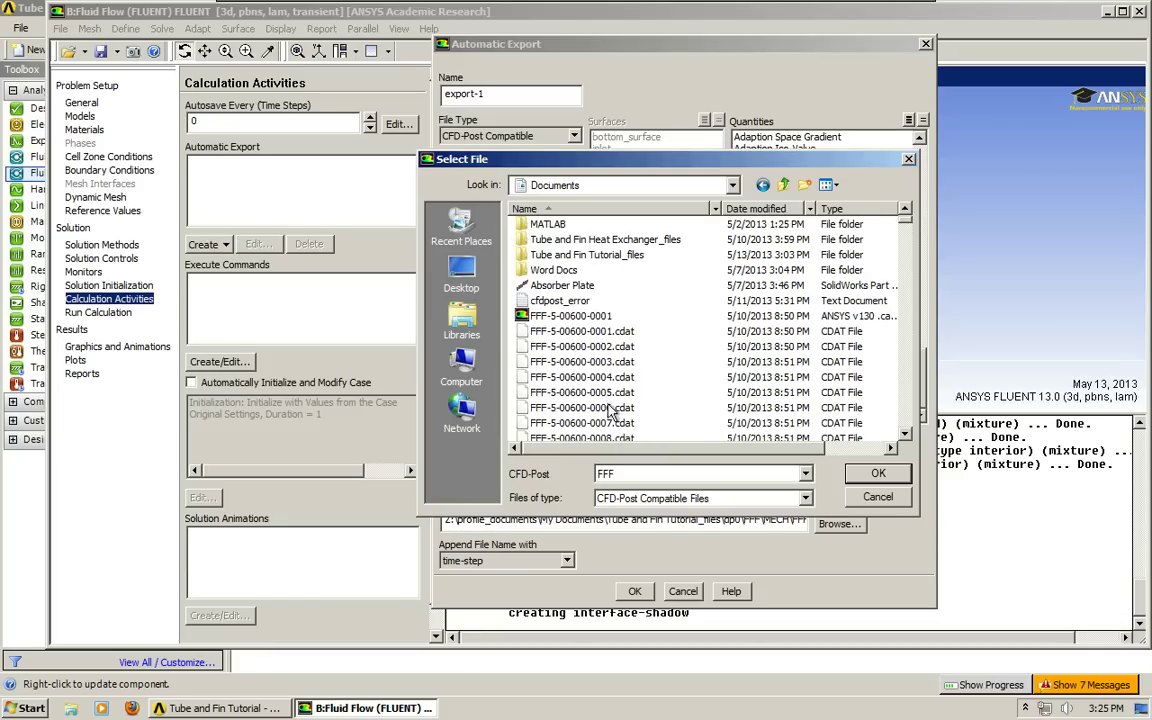
scroll(610, 332, "down", 10)
scroll(626, 348, "up", 11)
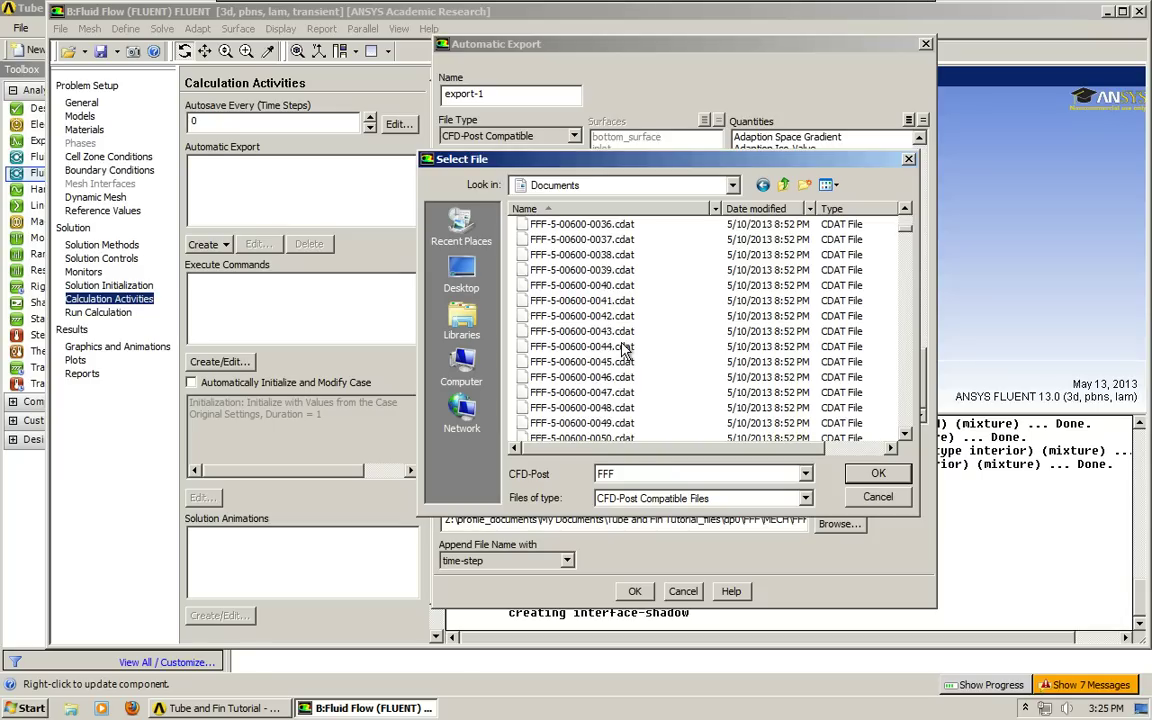
scroll(622, 346, "up", 1)
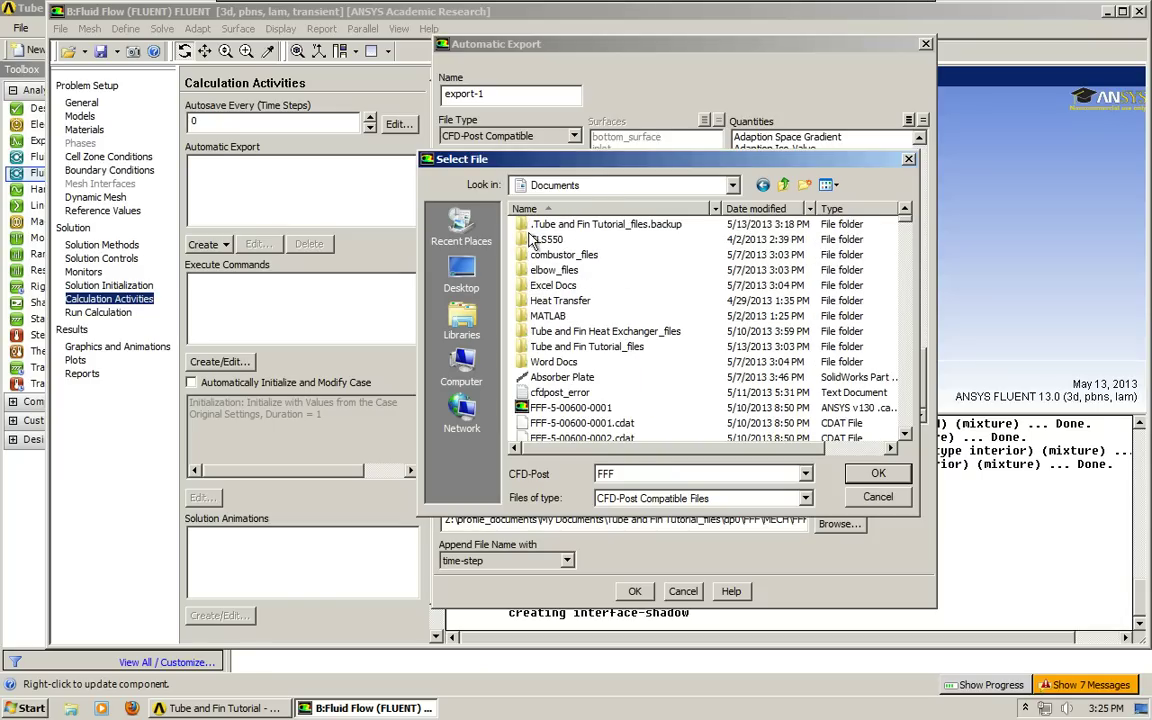
left_click(878, 498)
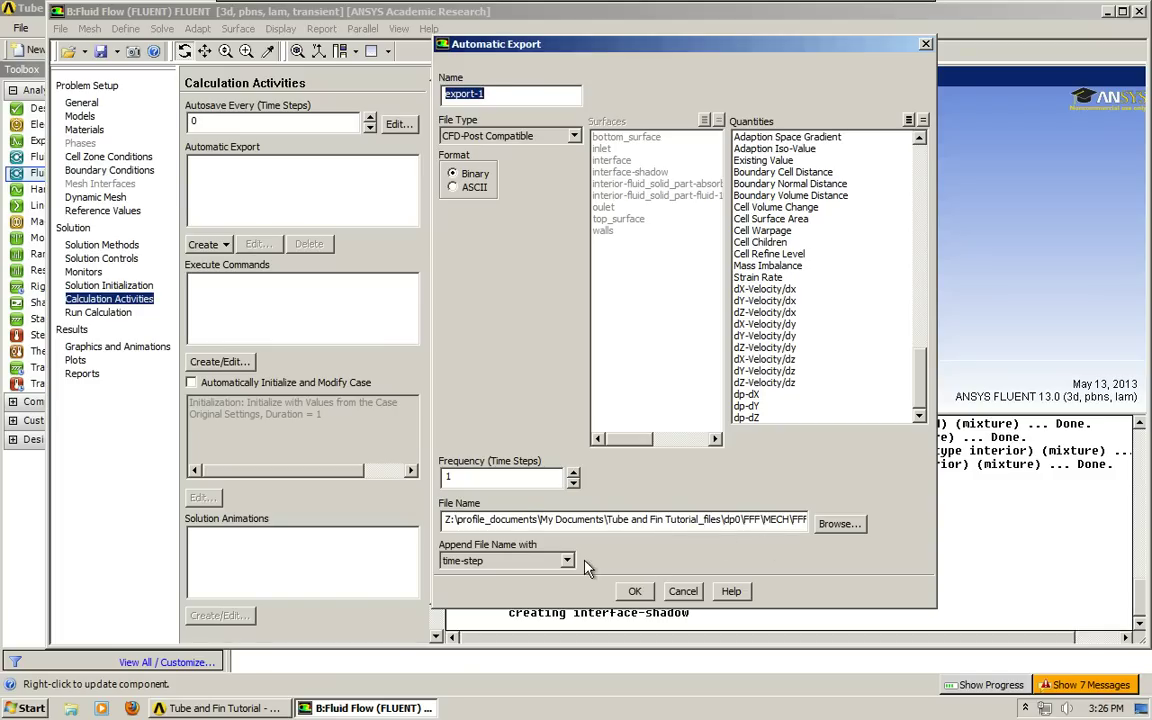
- Append the time-step to the export file name and confirm the automatic export definition
left_click(570, 568)
left_click(520, 574)
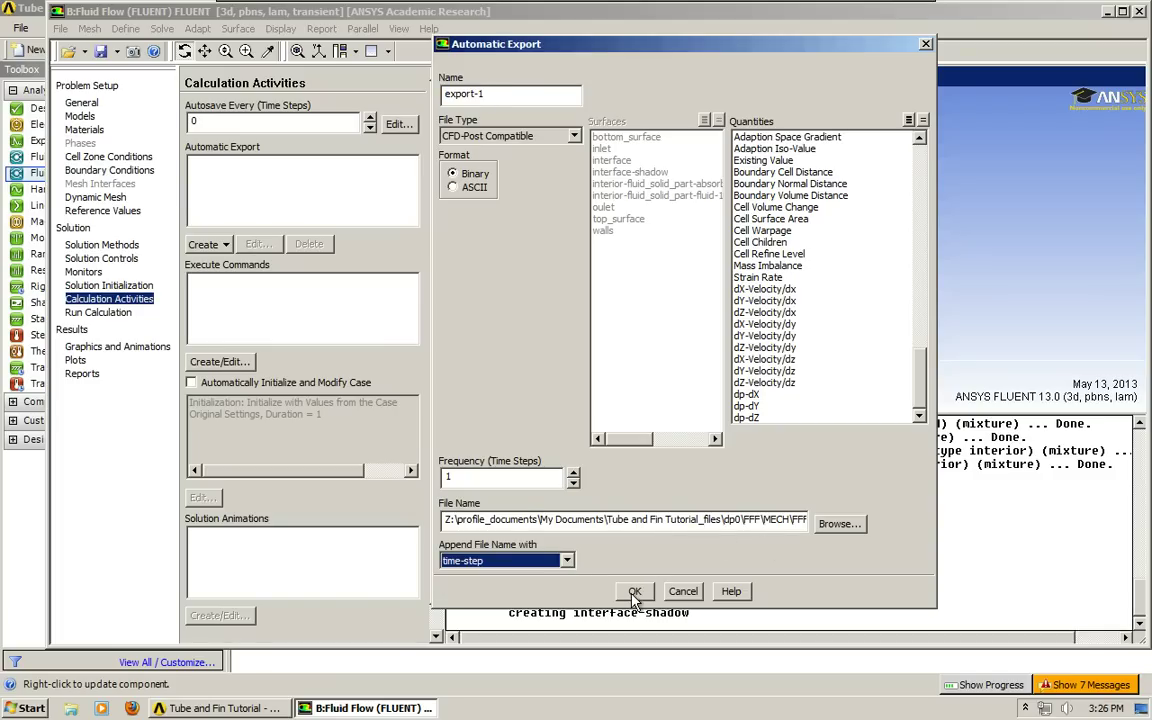
left_click(634, 591)
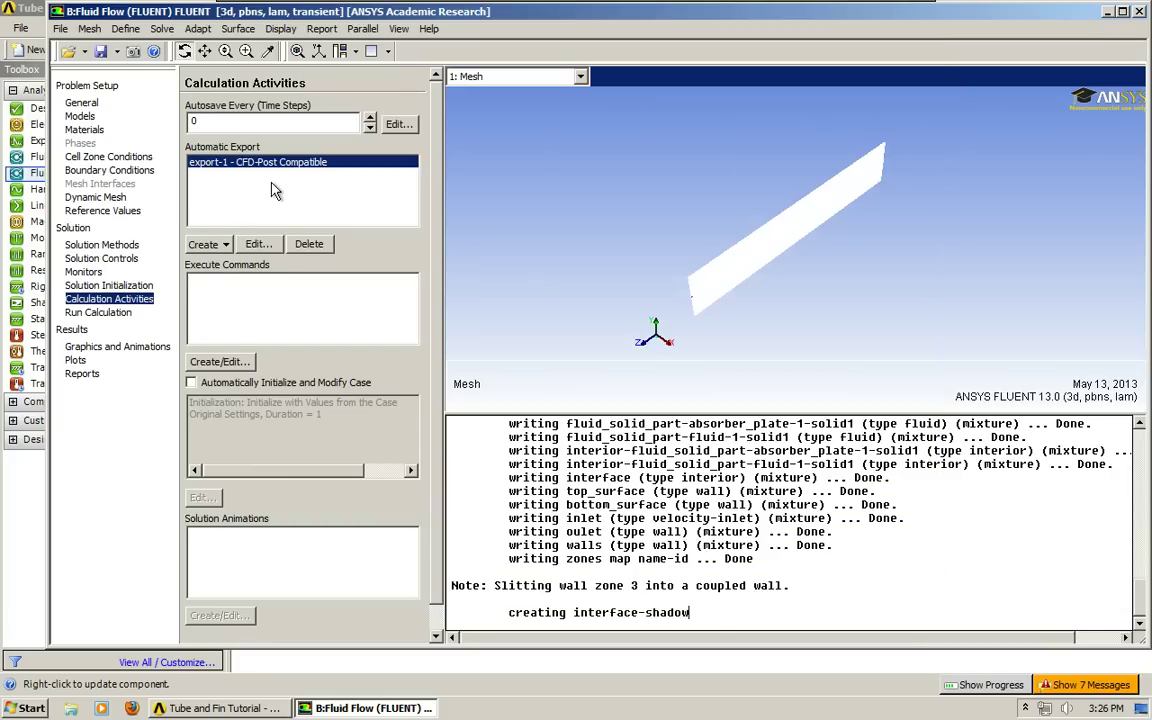
- Open the run calculation settings and the number of time steps for editing
left_click(102, 314)
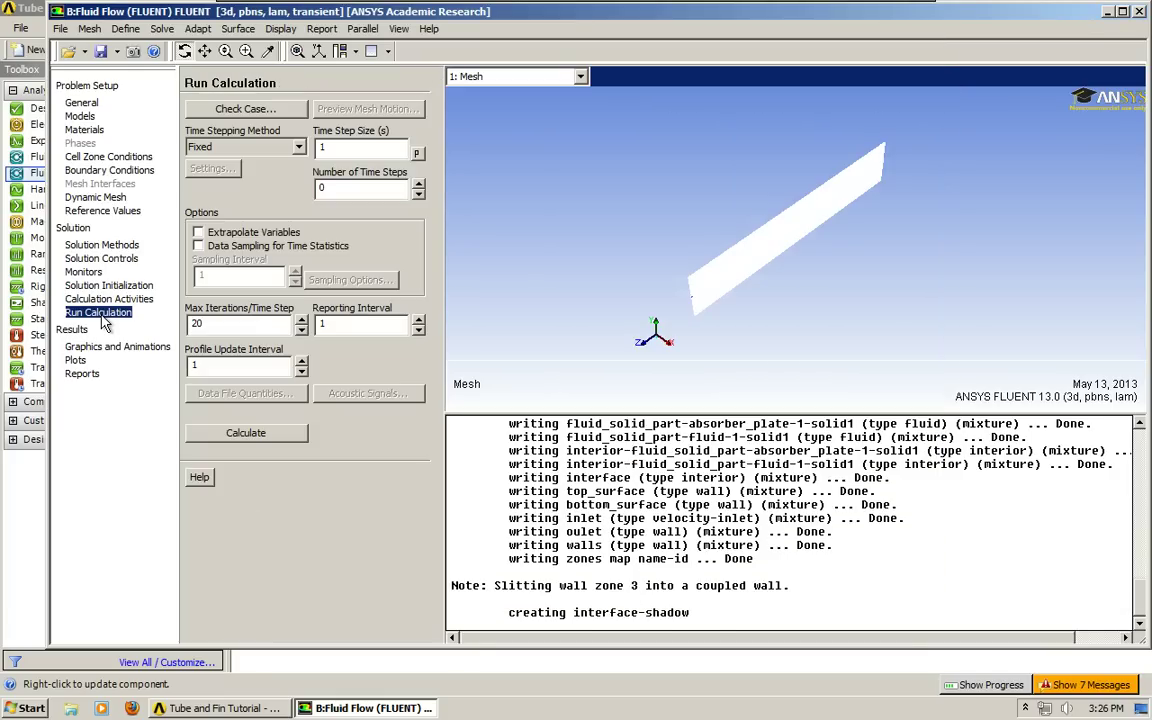
left_click(350, 185)
key("Tab")
left_click(355, 185)
left_click(316, 148)
left_click(330, 187)
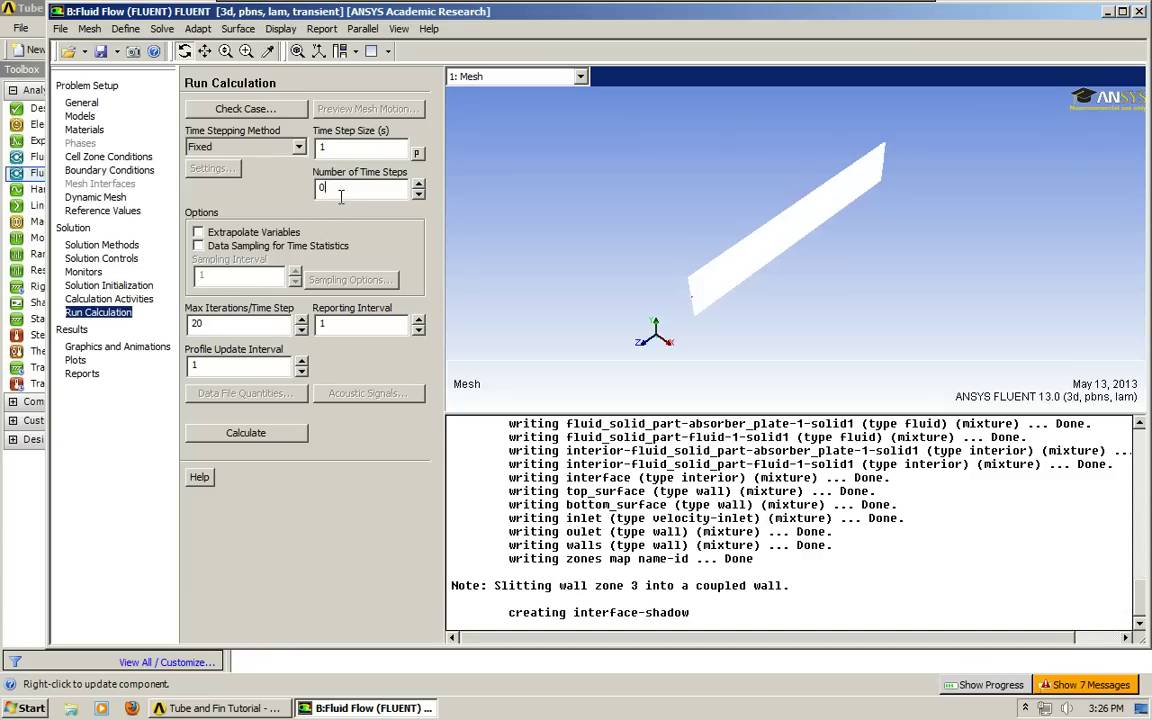